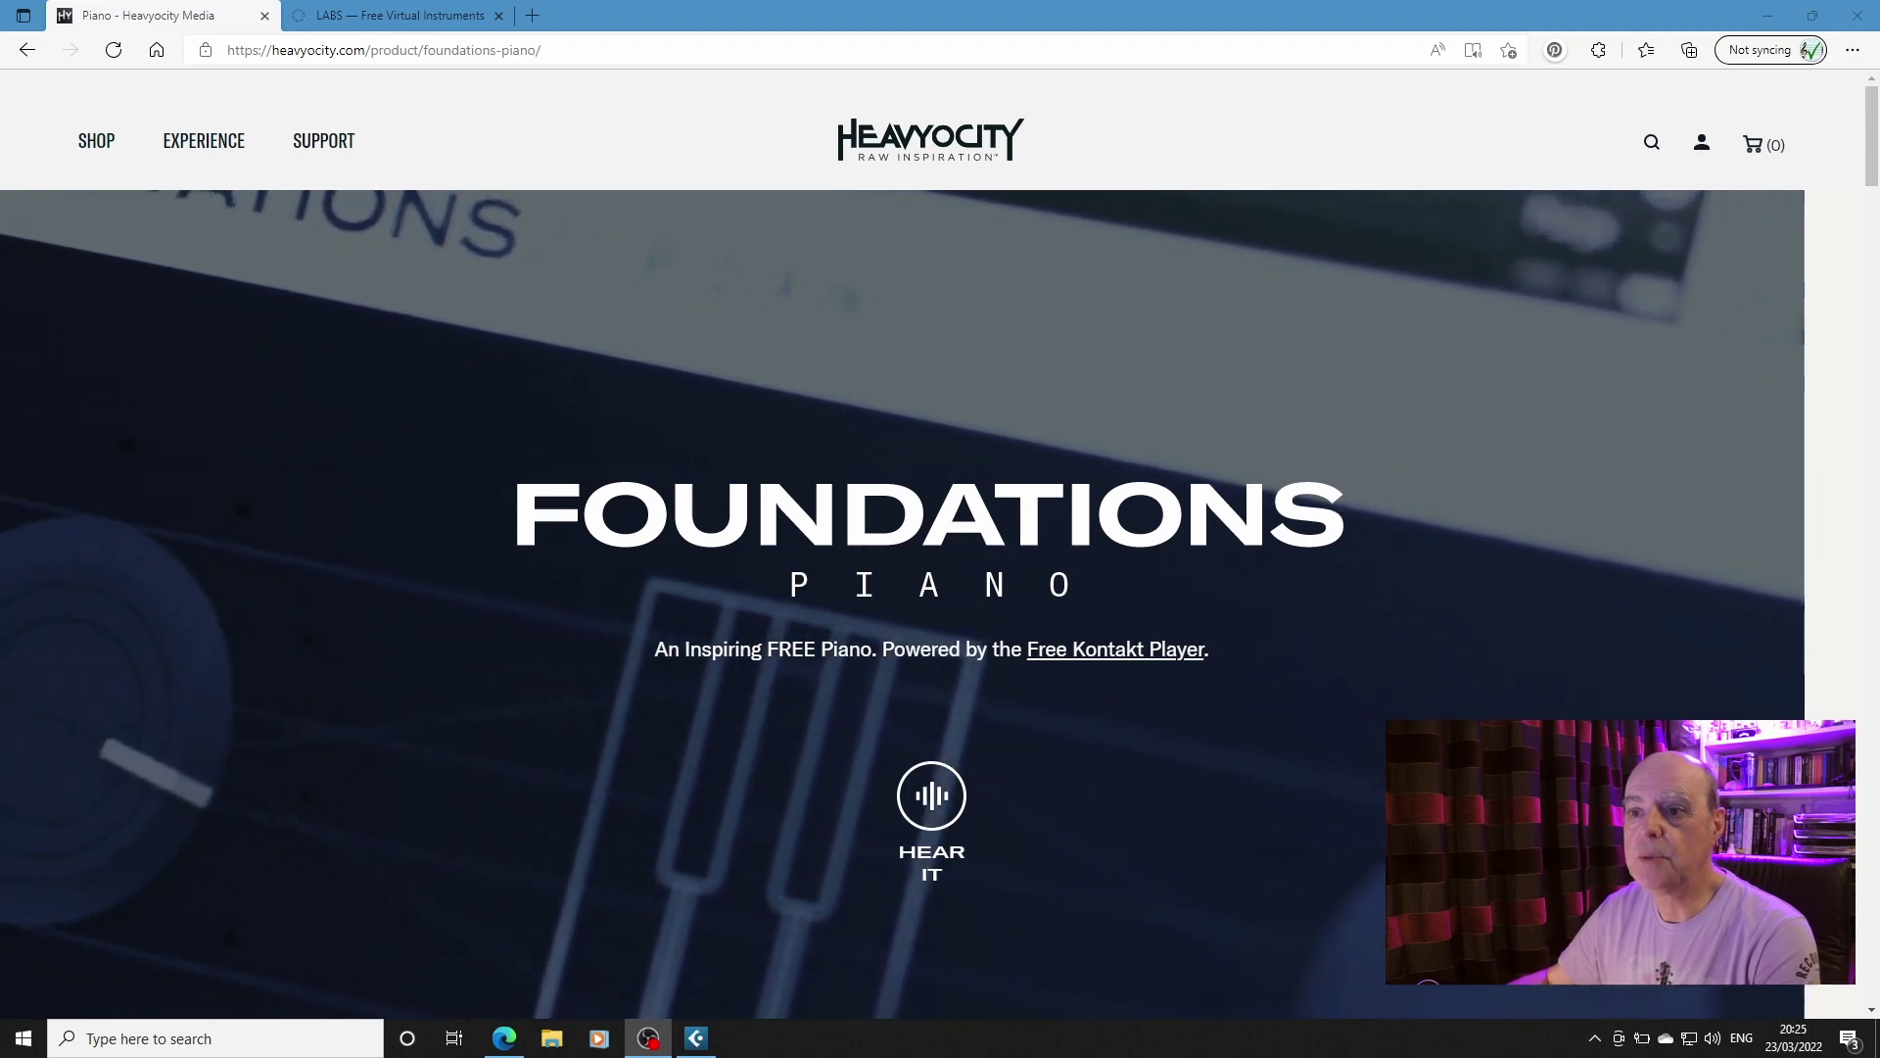
Browse the Foundations and Orchestral shop listings, then open the Foundations Piano product page
{"action": "left_click", "coordinate": [92, 139]}
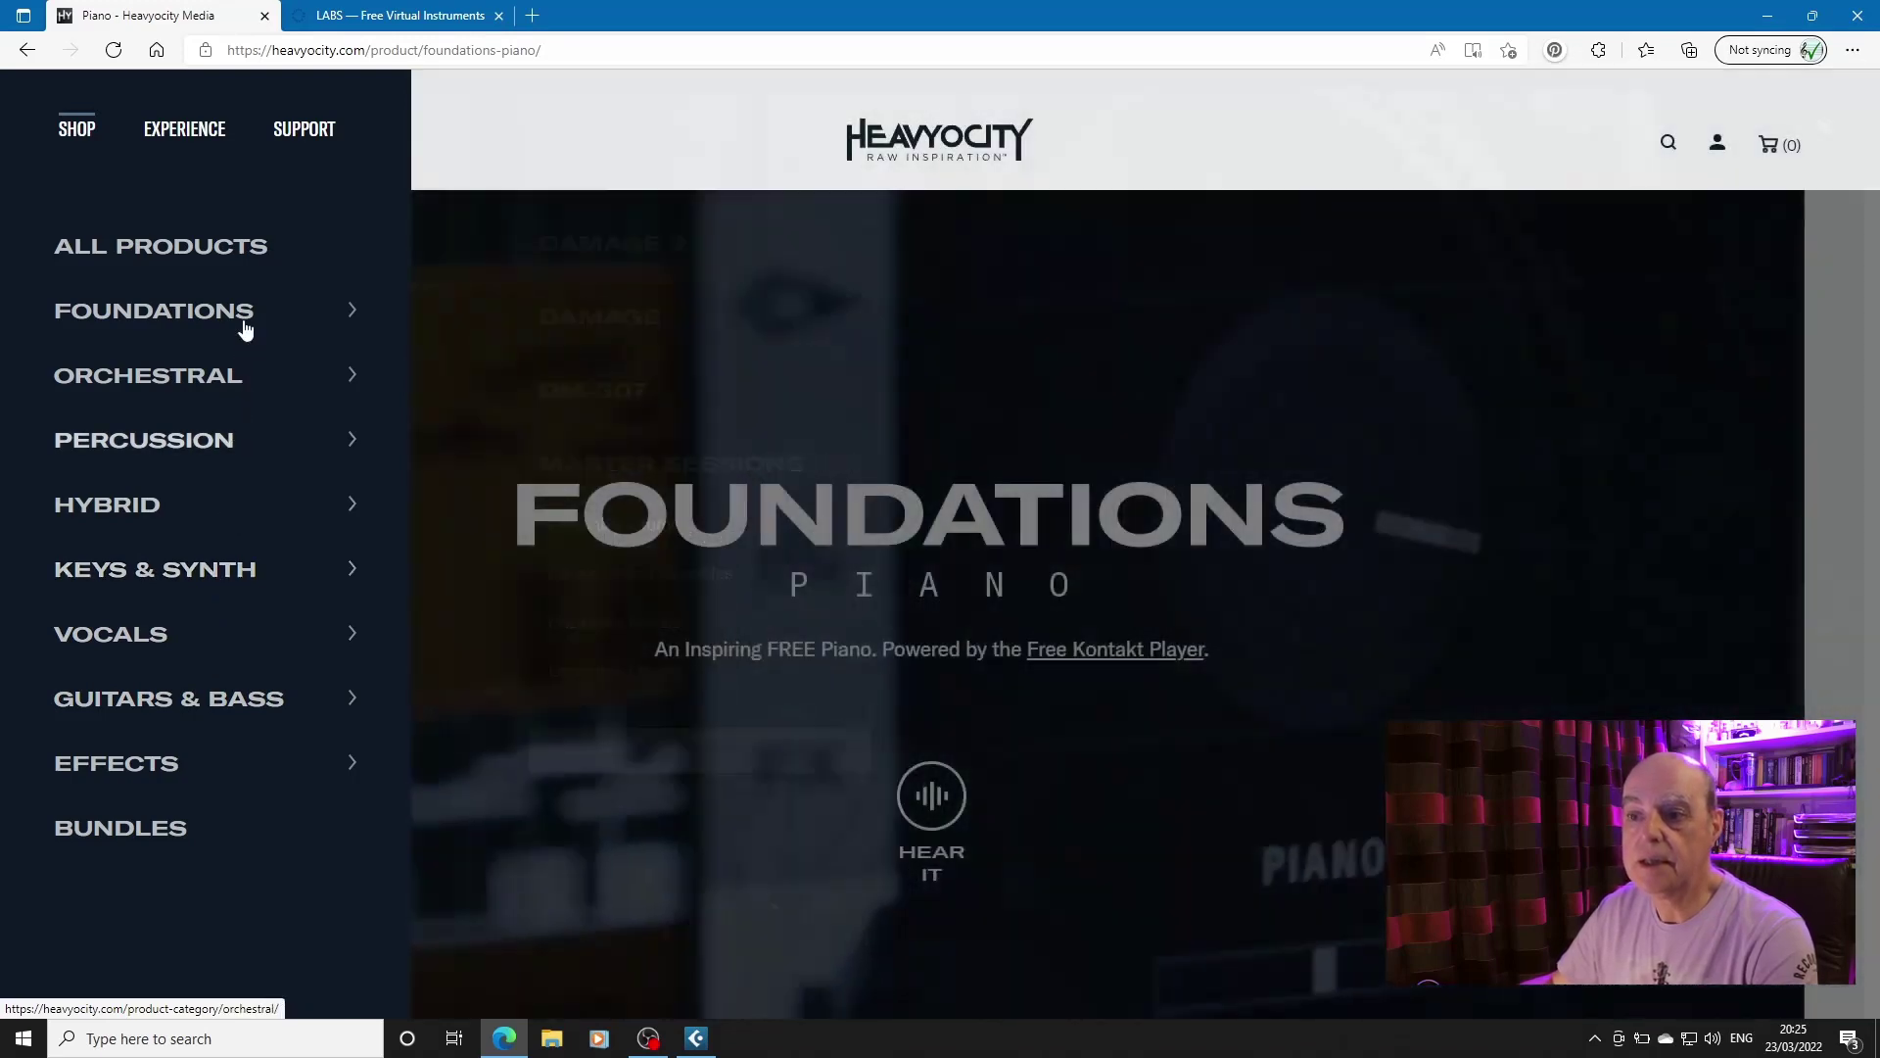
{"action": "mouse_move", "coordinate": [154, 309]}
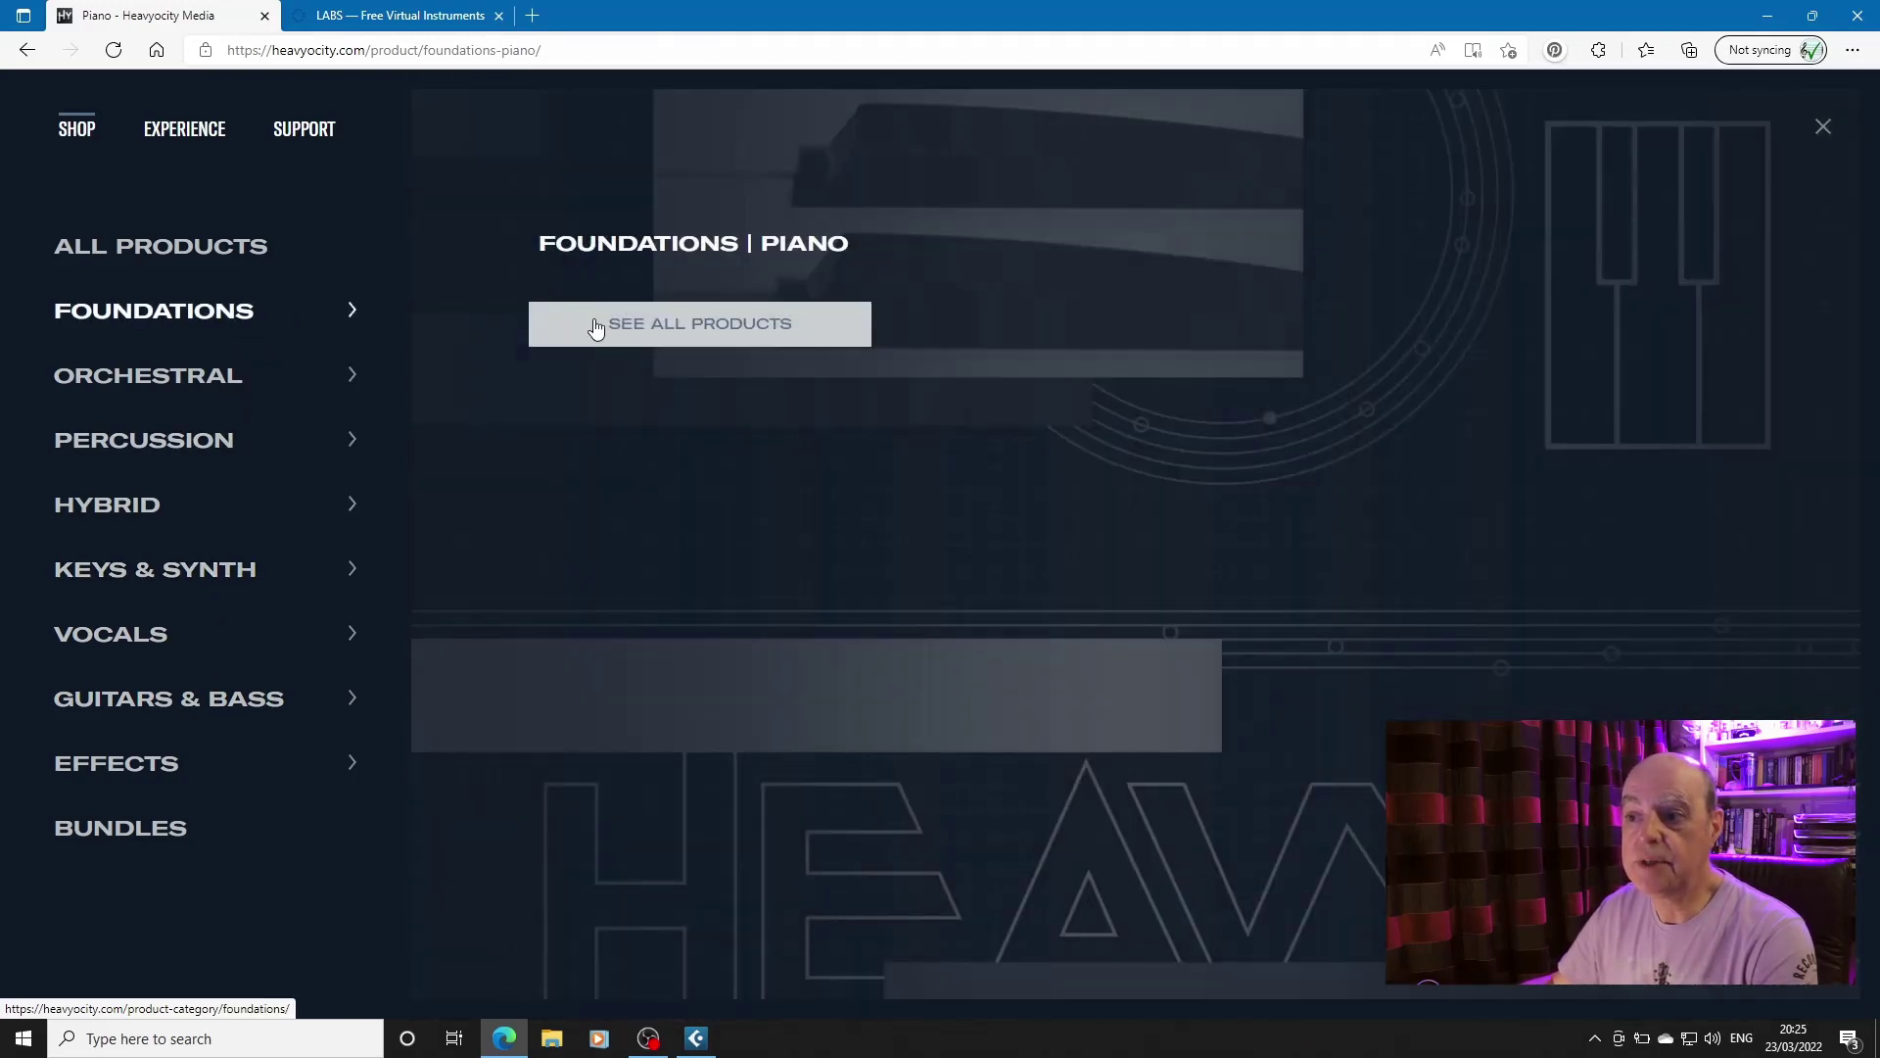
{"action": "left_click", "coordinate": [596, 327]}
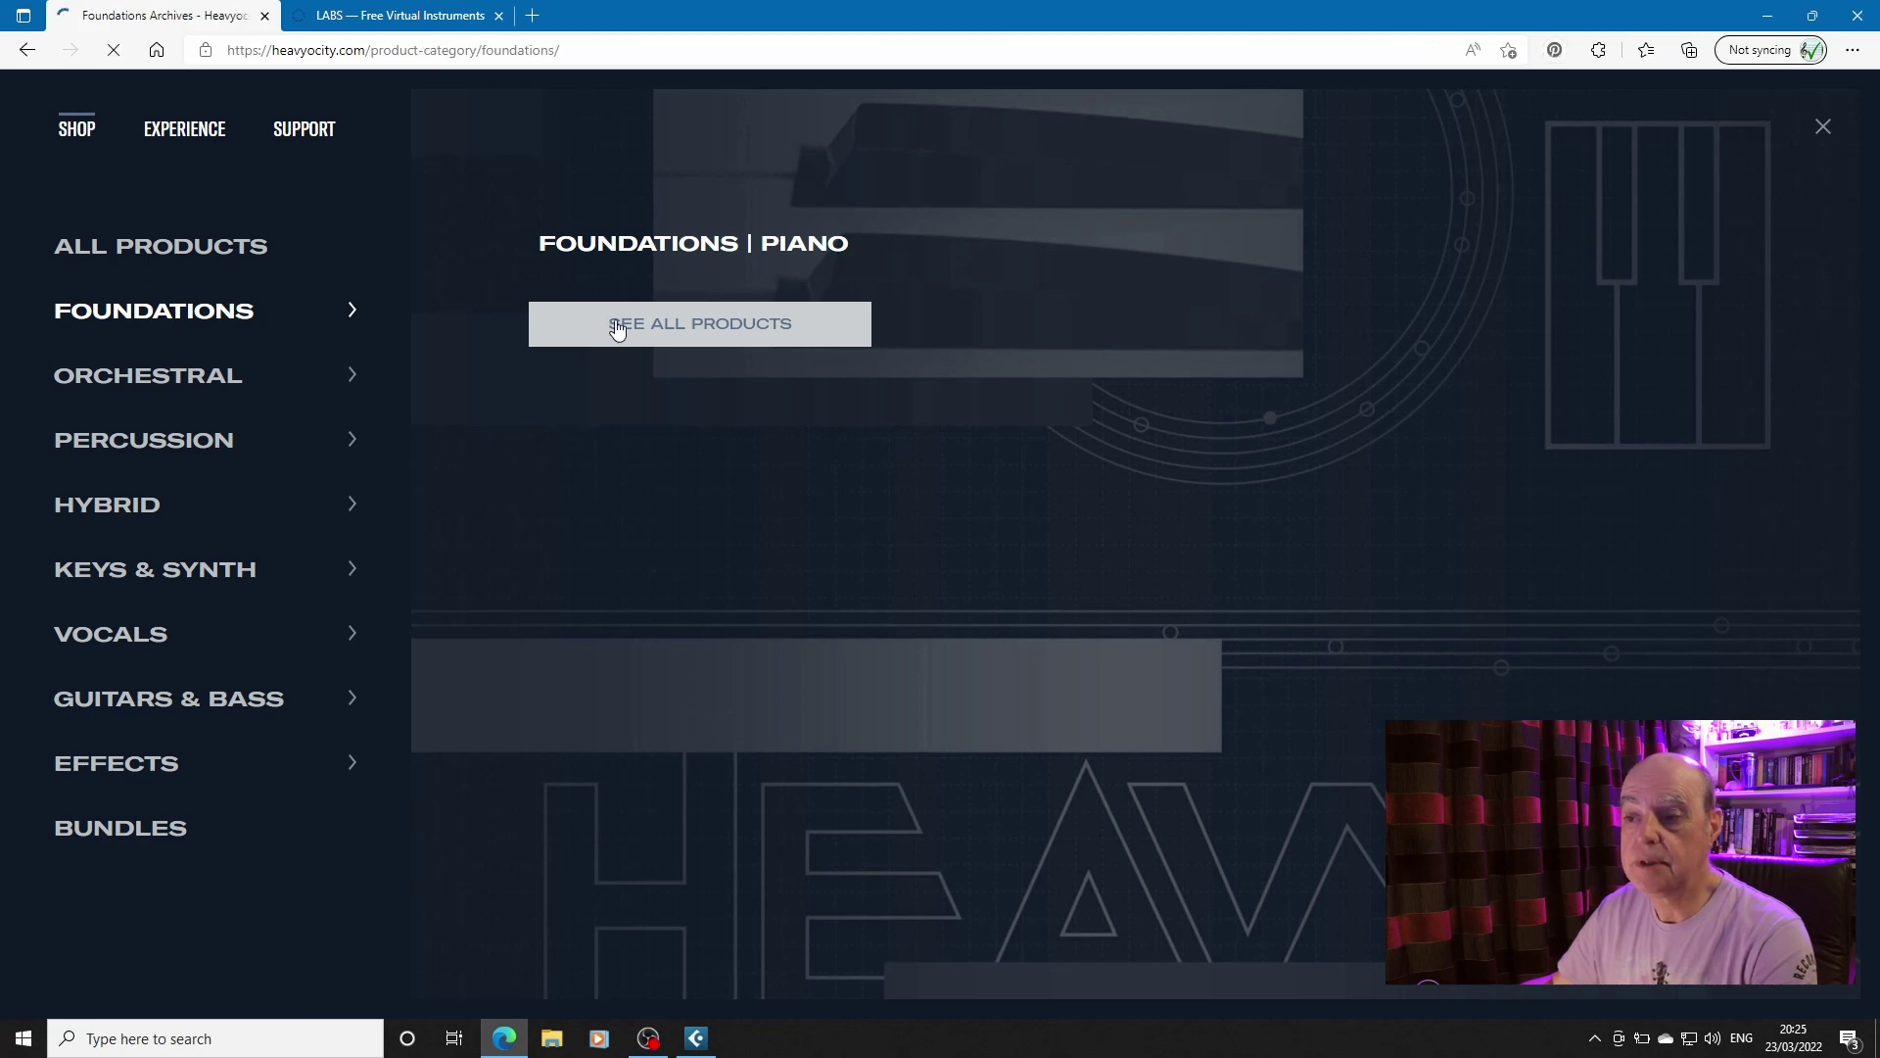
{"action": "scroll", "coordinate": [731, 557], "scroll_direction": "down", "scroll_amount": 3}
{"action": "scroll", "coordinate": [731, 558], "scroll_direction": "down", "scroll_amount": 1}
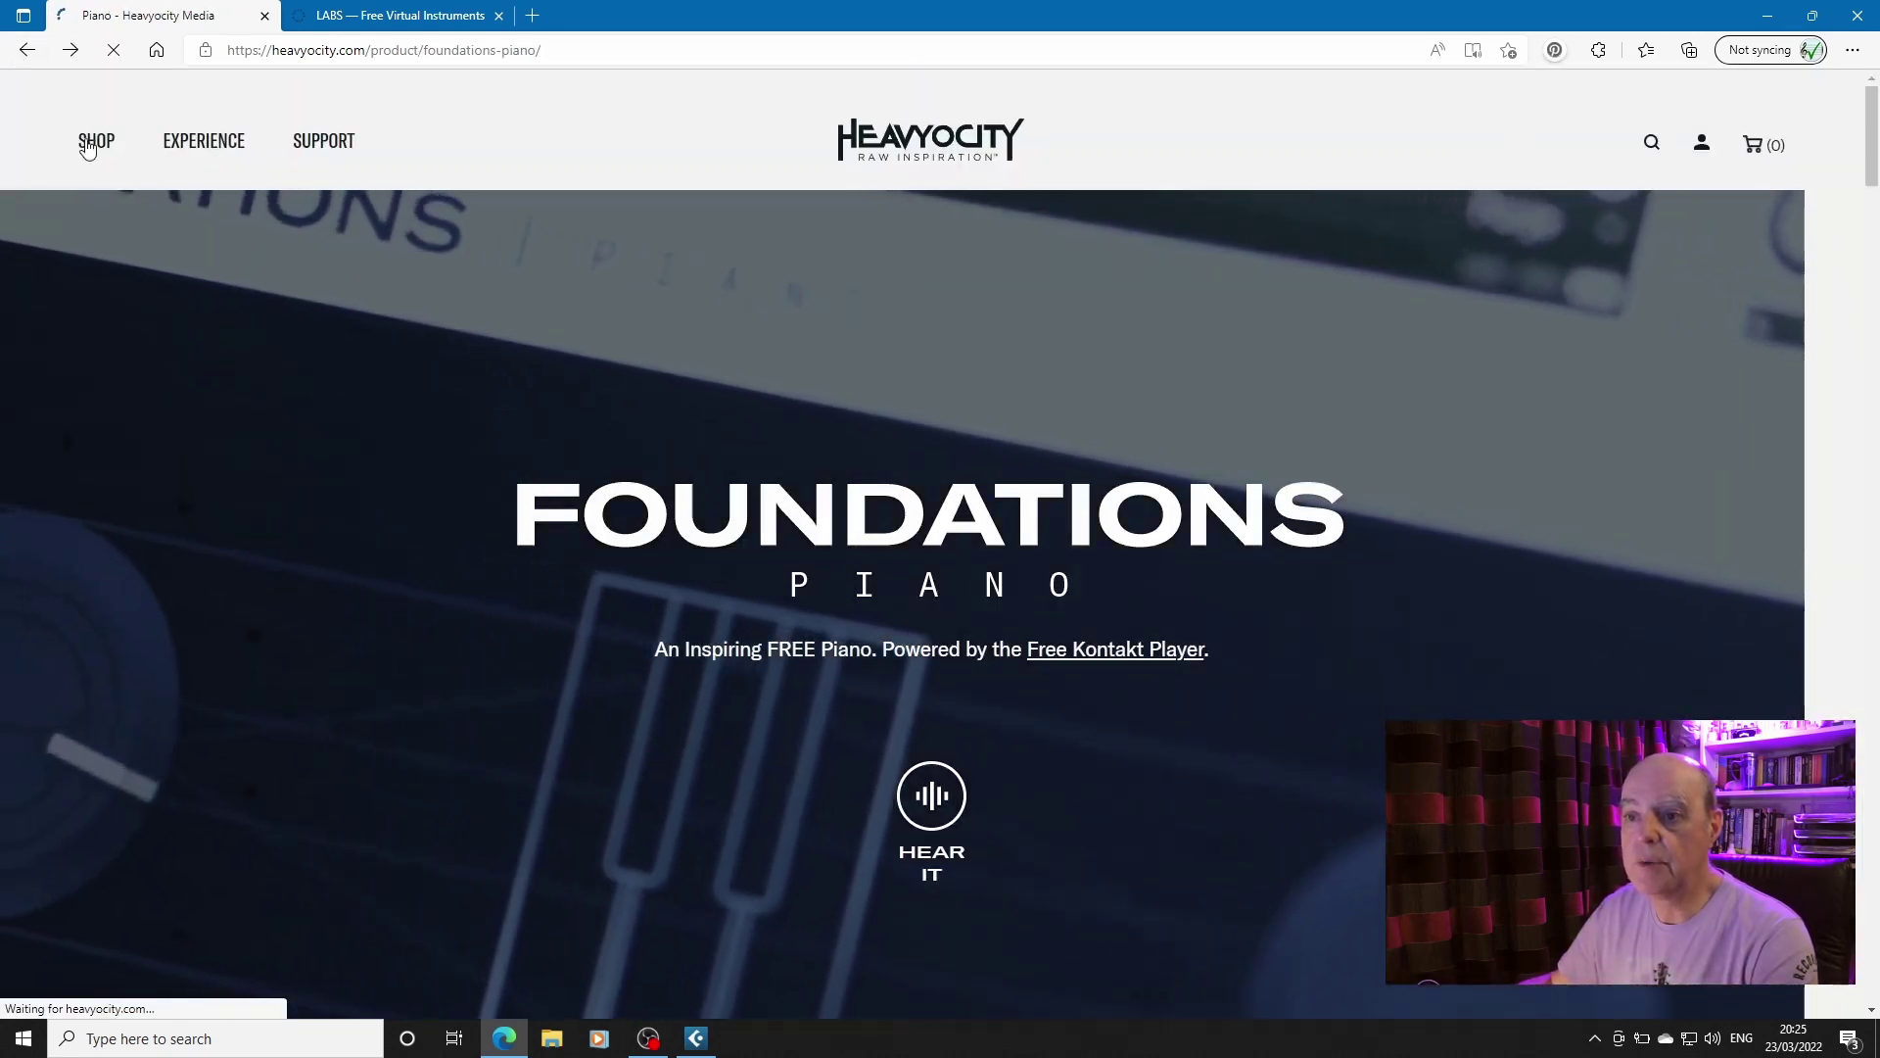
{"action": "left_click", "coordinate": [89, 142]}
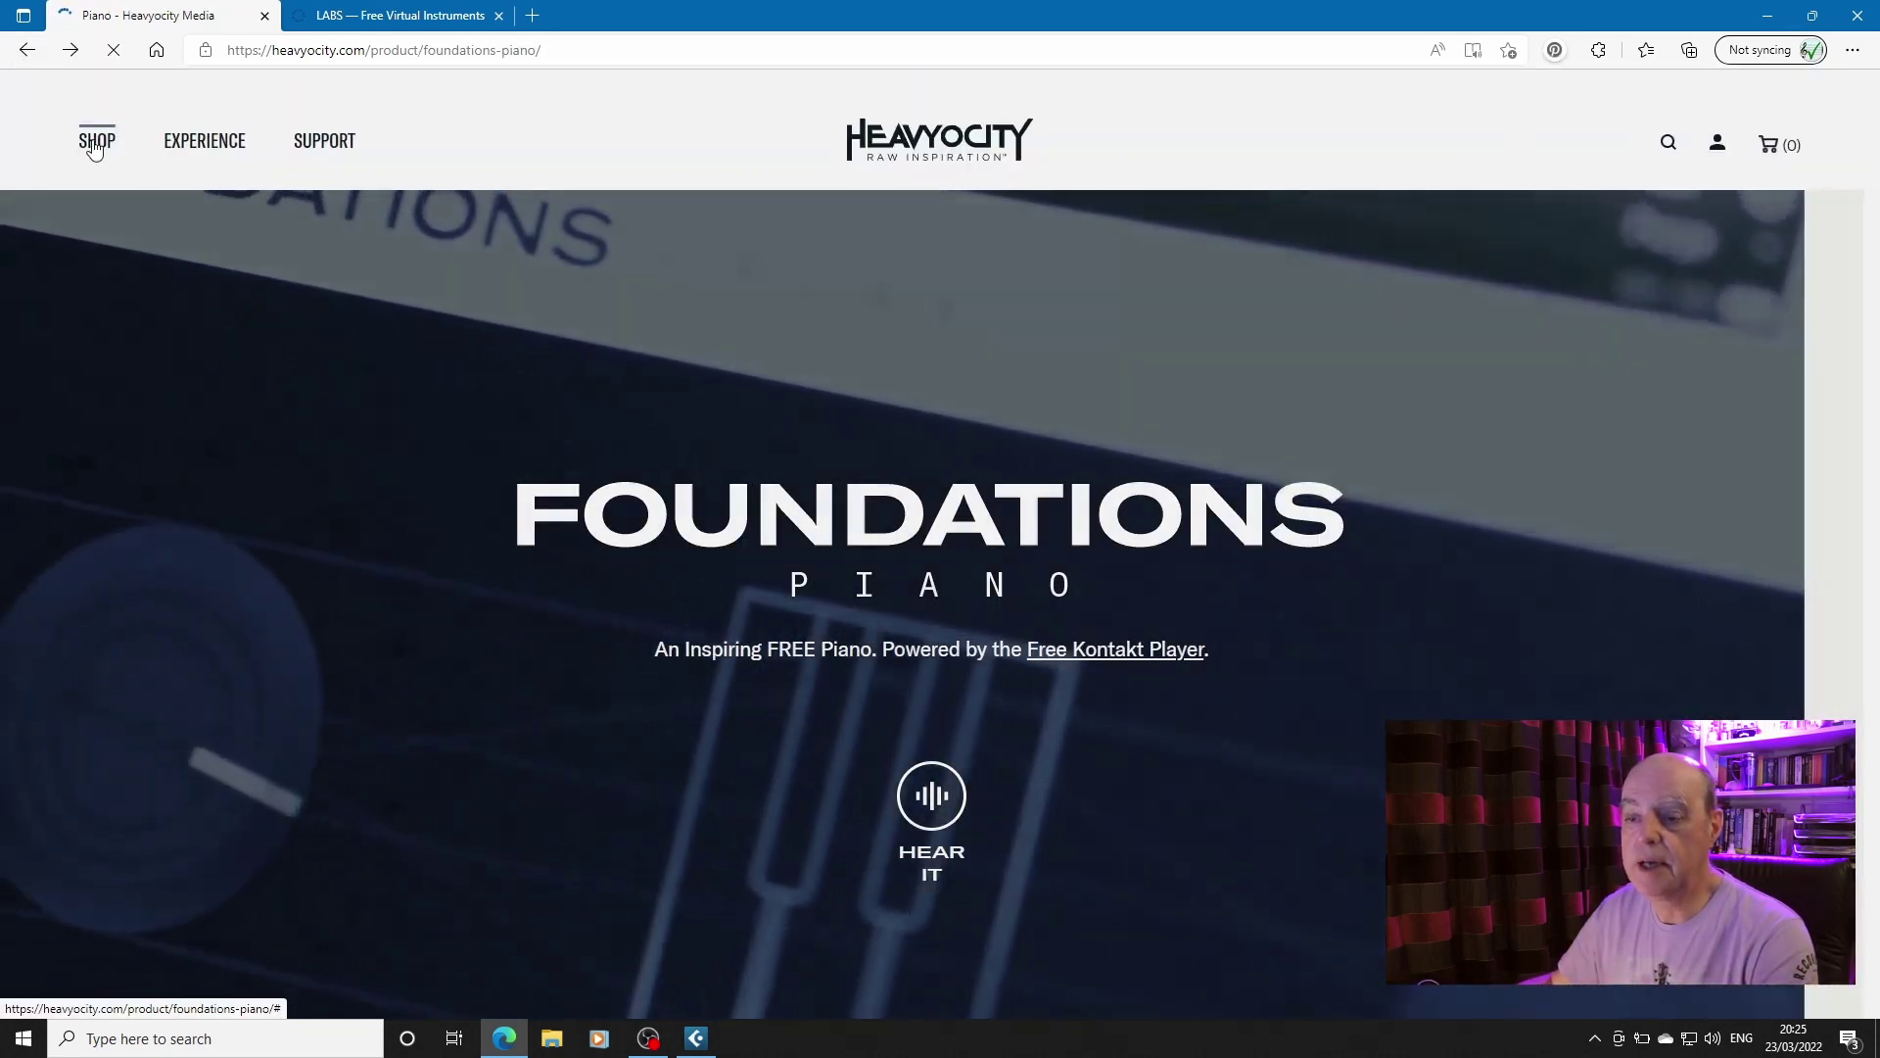
{"action": "mouse_move", "coordinate": [149, 376]}
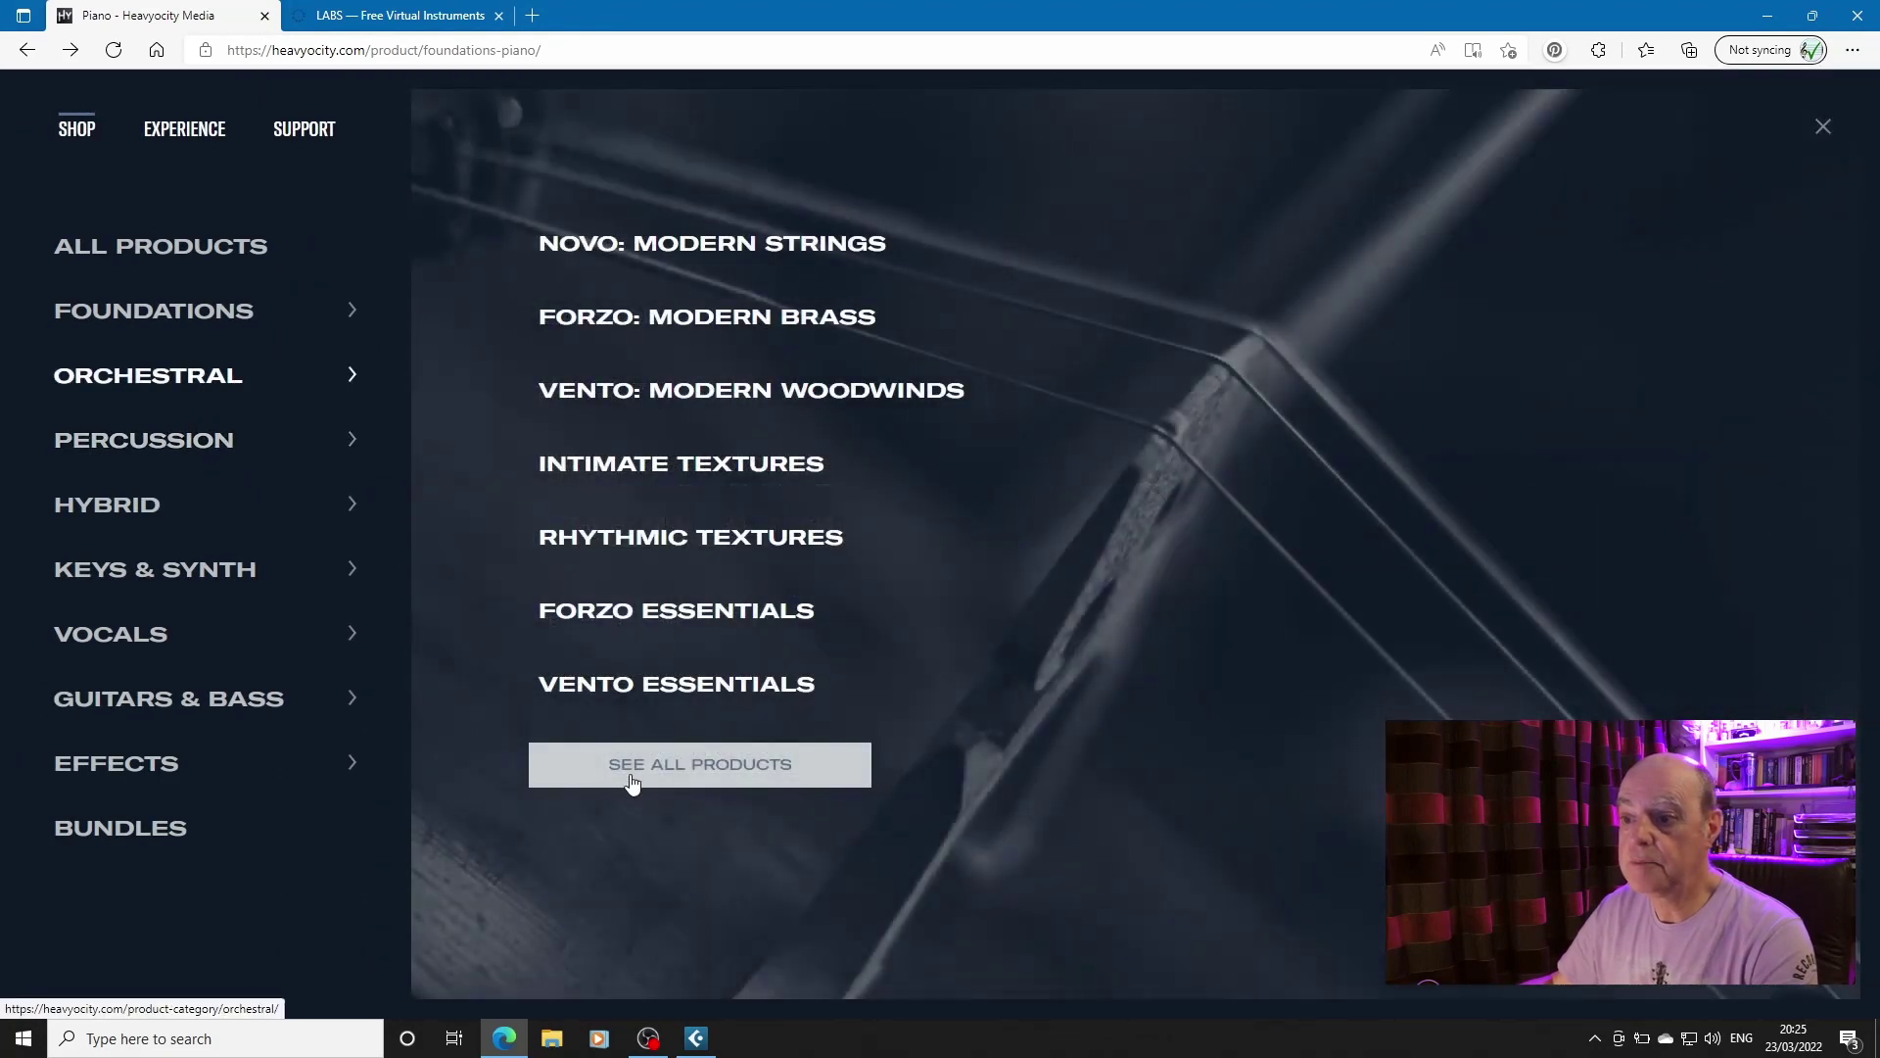
{"action": "left_click", "coordinate": [631, 782]}
{"action": "scroll", "coordinate": [868, 635], "scroll_direction": "down", "scroll_amount": 1}
{"action": "scroll", "coordinate": [870, 637], "scroll_direction": "down", "scroll_amount": 4}
{"action": "scroll", "coordinate": [870, 636], "scroll_direction": "down", "scroll_amount": 4}
{"action": "scroll", "coordinate": [870, 636], "scroll_direction": "down", "scroll_amount": 3}
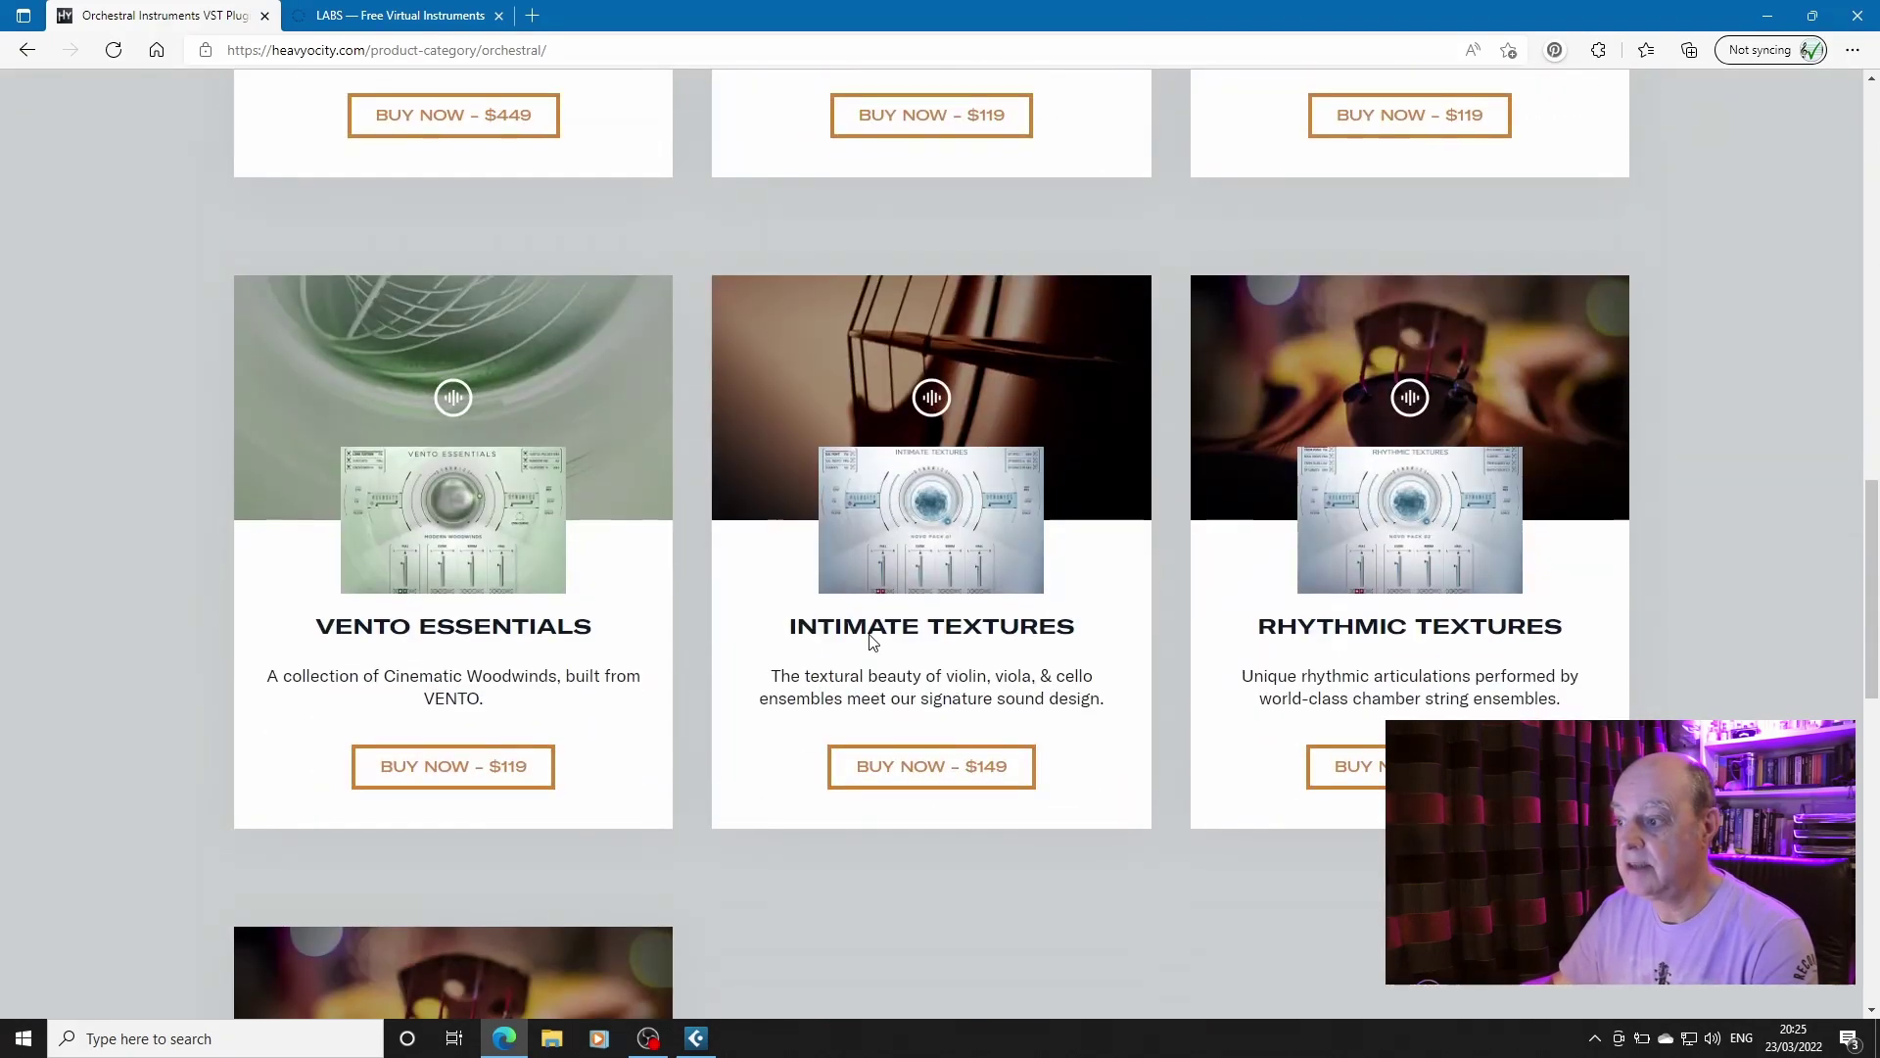
{"action": "scroll", "coordinate": [869, 640], "scroll_direction": "down", "scroll_amount": 2}
{"action": "scroll", "coordinate": [869, 640], "scroll_direction": "down", "scroll_amount": 2}
{"action": "scroll", "coordinate": [870, 640], "scroll_direction": "up", "scroll_amount": 5}
{"action": "scroll", "coordinate": [871, 640], "scroll_direction": "up", "scroll_amount": 4}
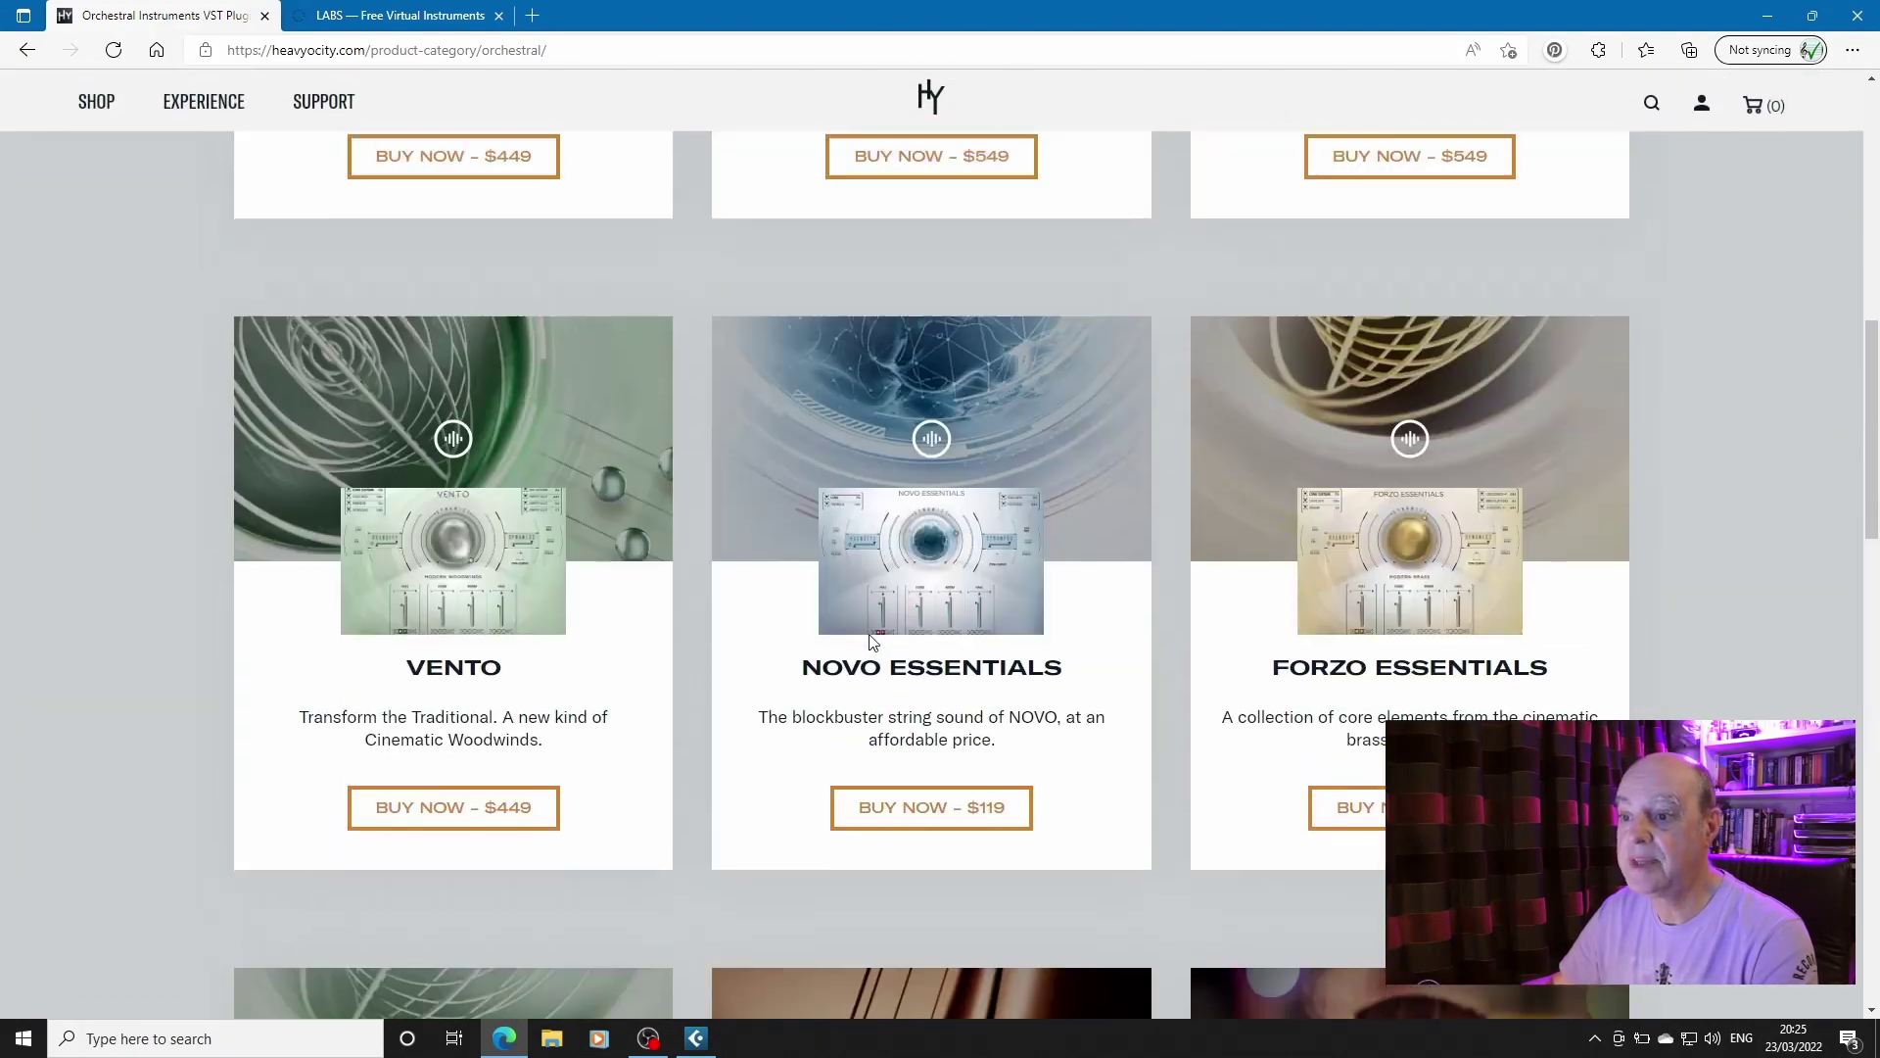
{"action": "scroll", "coordinate": [868, 643], "scroll_direction": "up", "scroll_amount": 5}
{"action": "scroll", "coordinate": [724, 574], "scroll_direction": "up", "scroll_amount": 2}
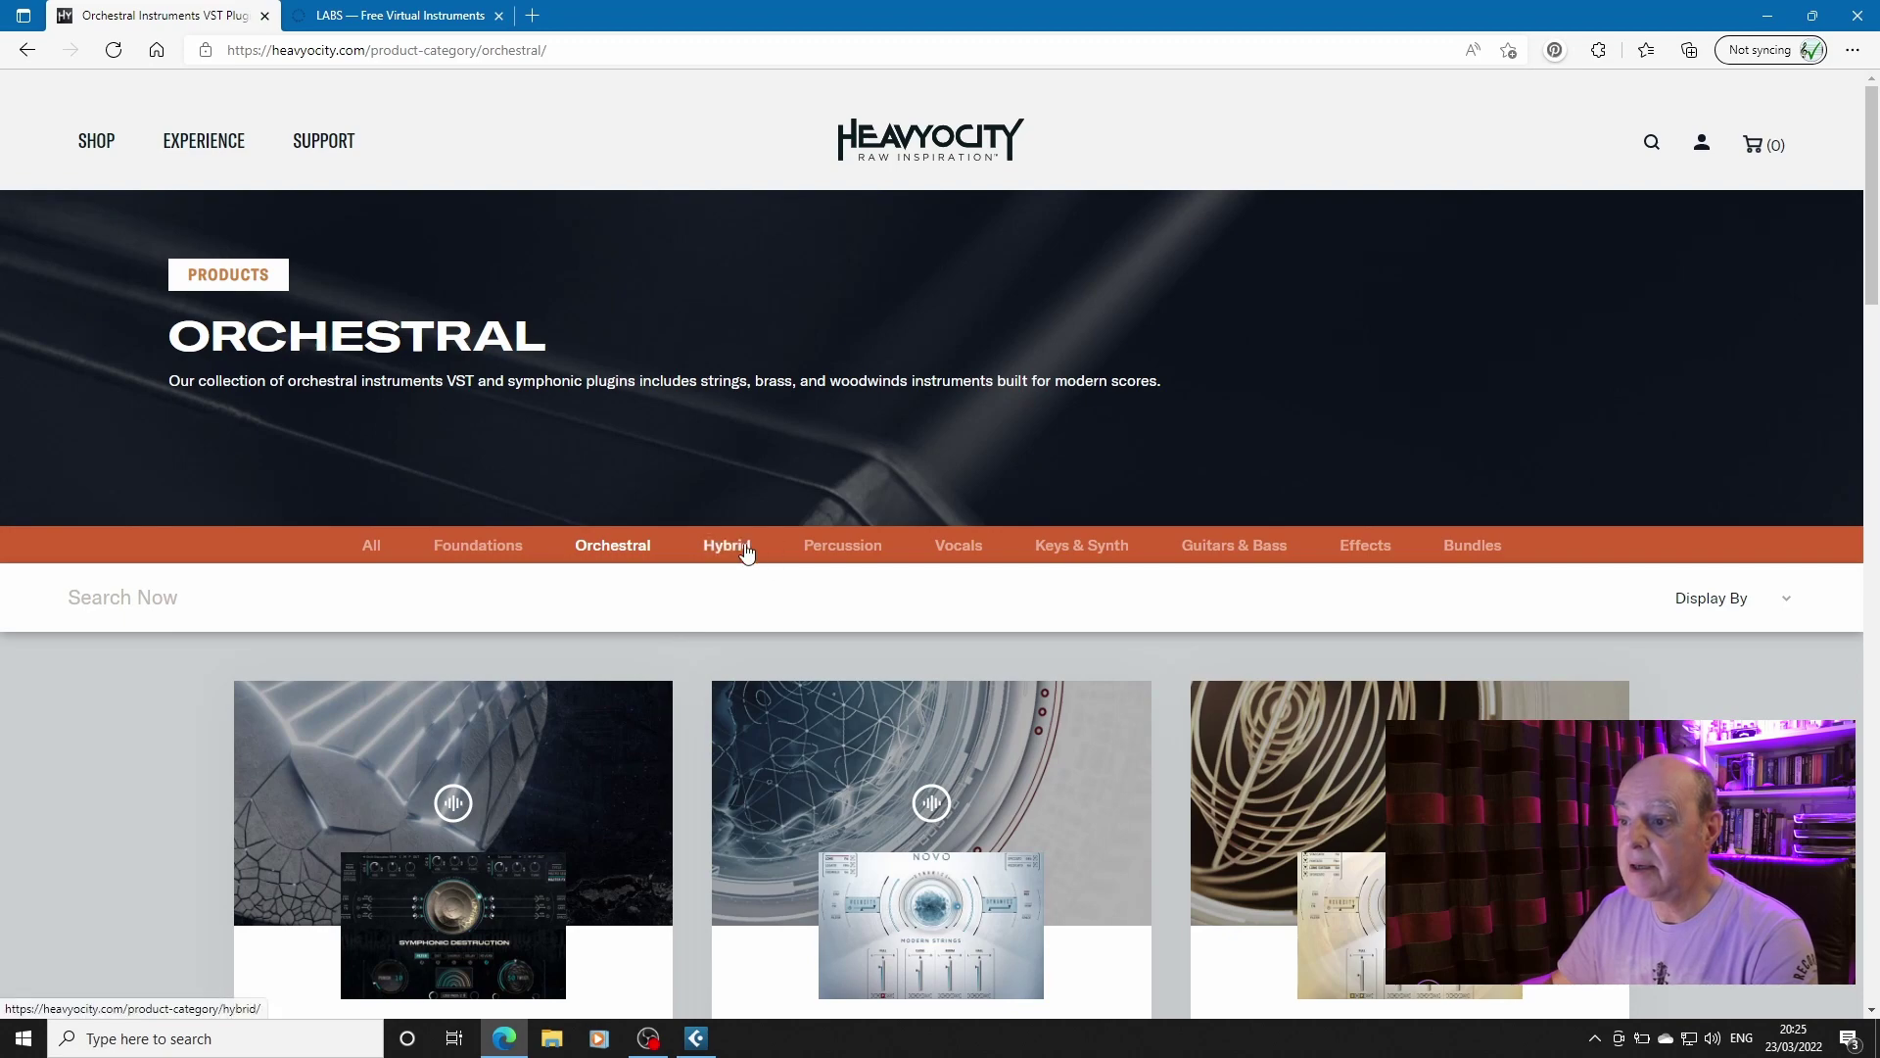
{"action": "scroll", "coordinate": [845, 561], "scroll_direction": "down", "scroll_amount": 3}
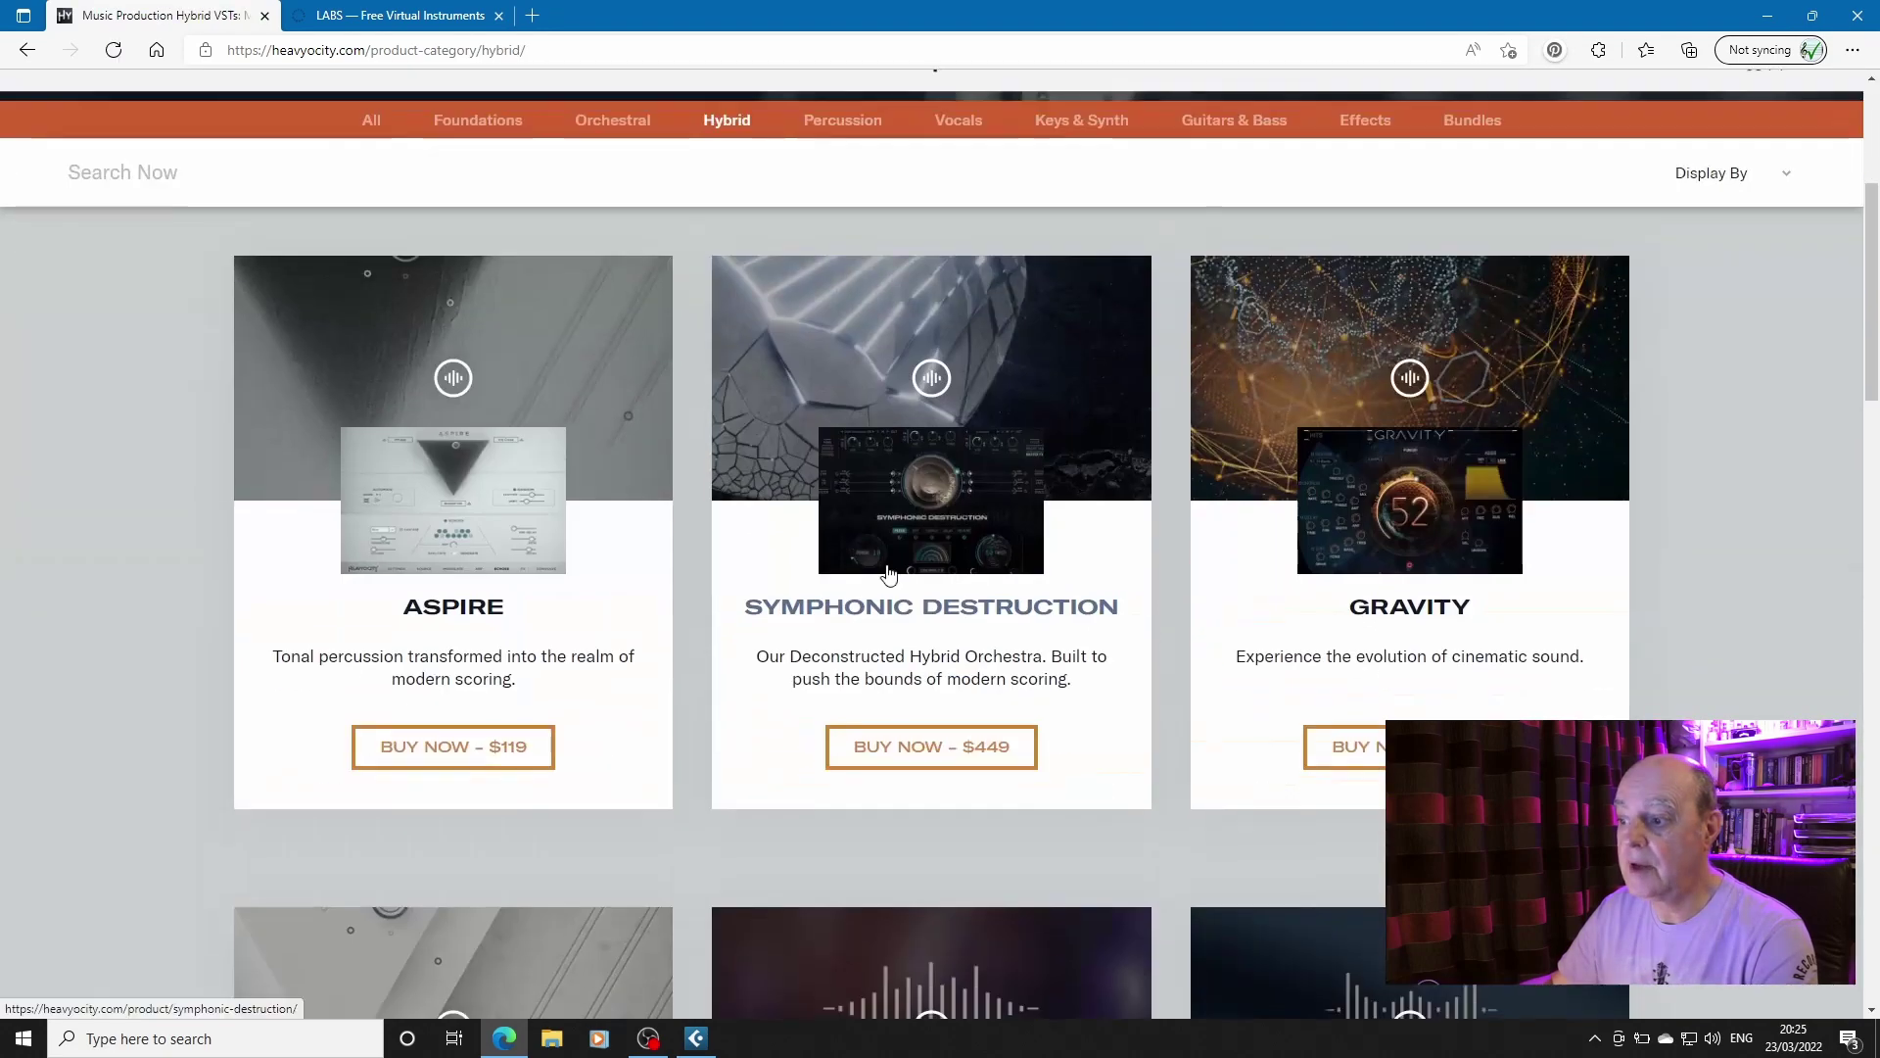
{"action": "scroll", "coordinate": [1236, 496], "scroll_direction": "down", "scroll_amount": 4}
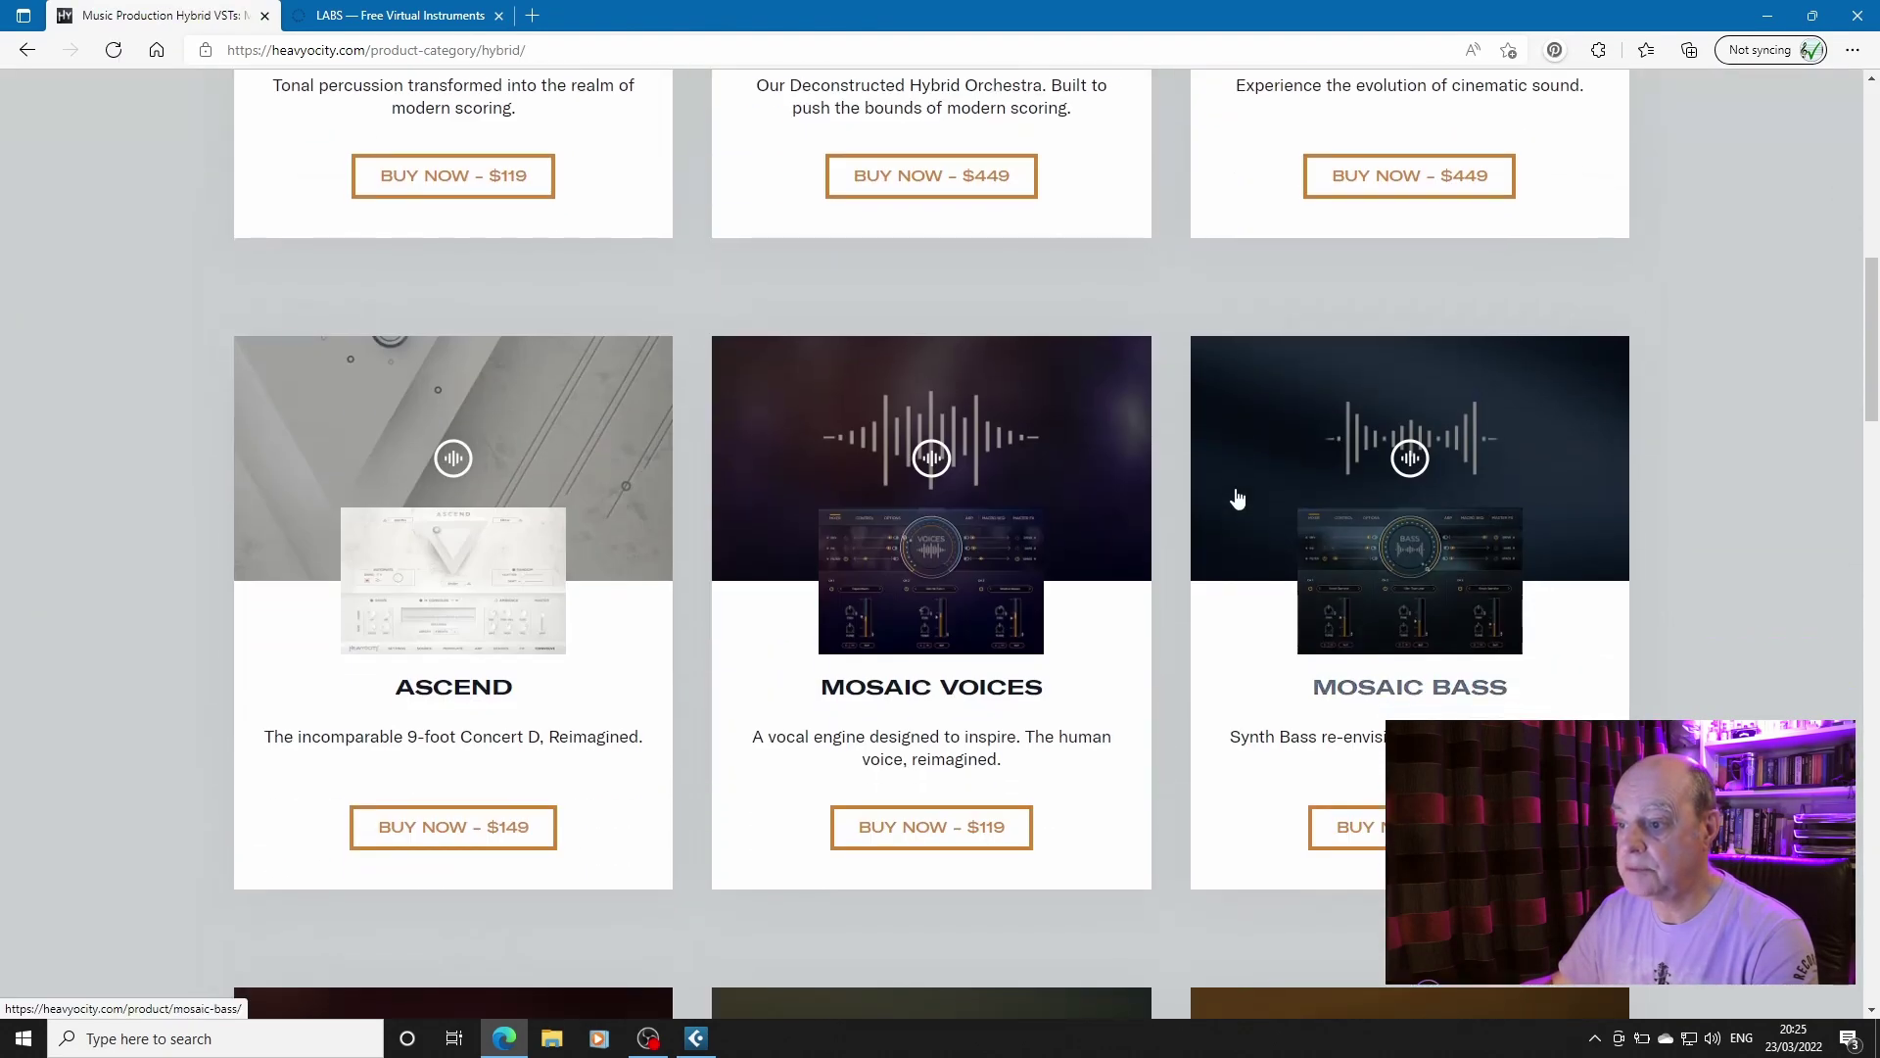
{"action": "scroll", "coordinate": [1236, 495], "scroll_direction": "down", "scroll_amount": 3}
{"action": "scroll", "coordinate": [1235, 497], "scroll_direction": "down", "scroll_amount": 3}
{"action": "scroll", "coordinate": [1235, 497], "scroll_direction": "down", "scroll_amount": 2}
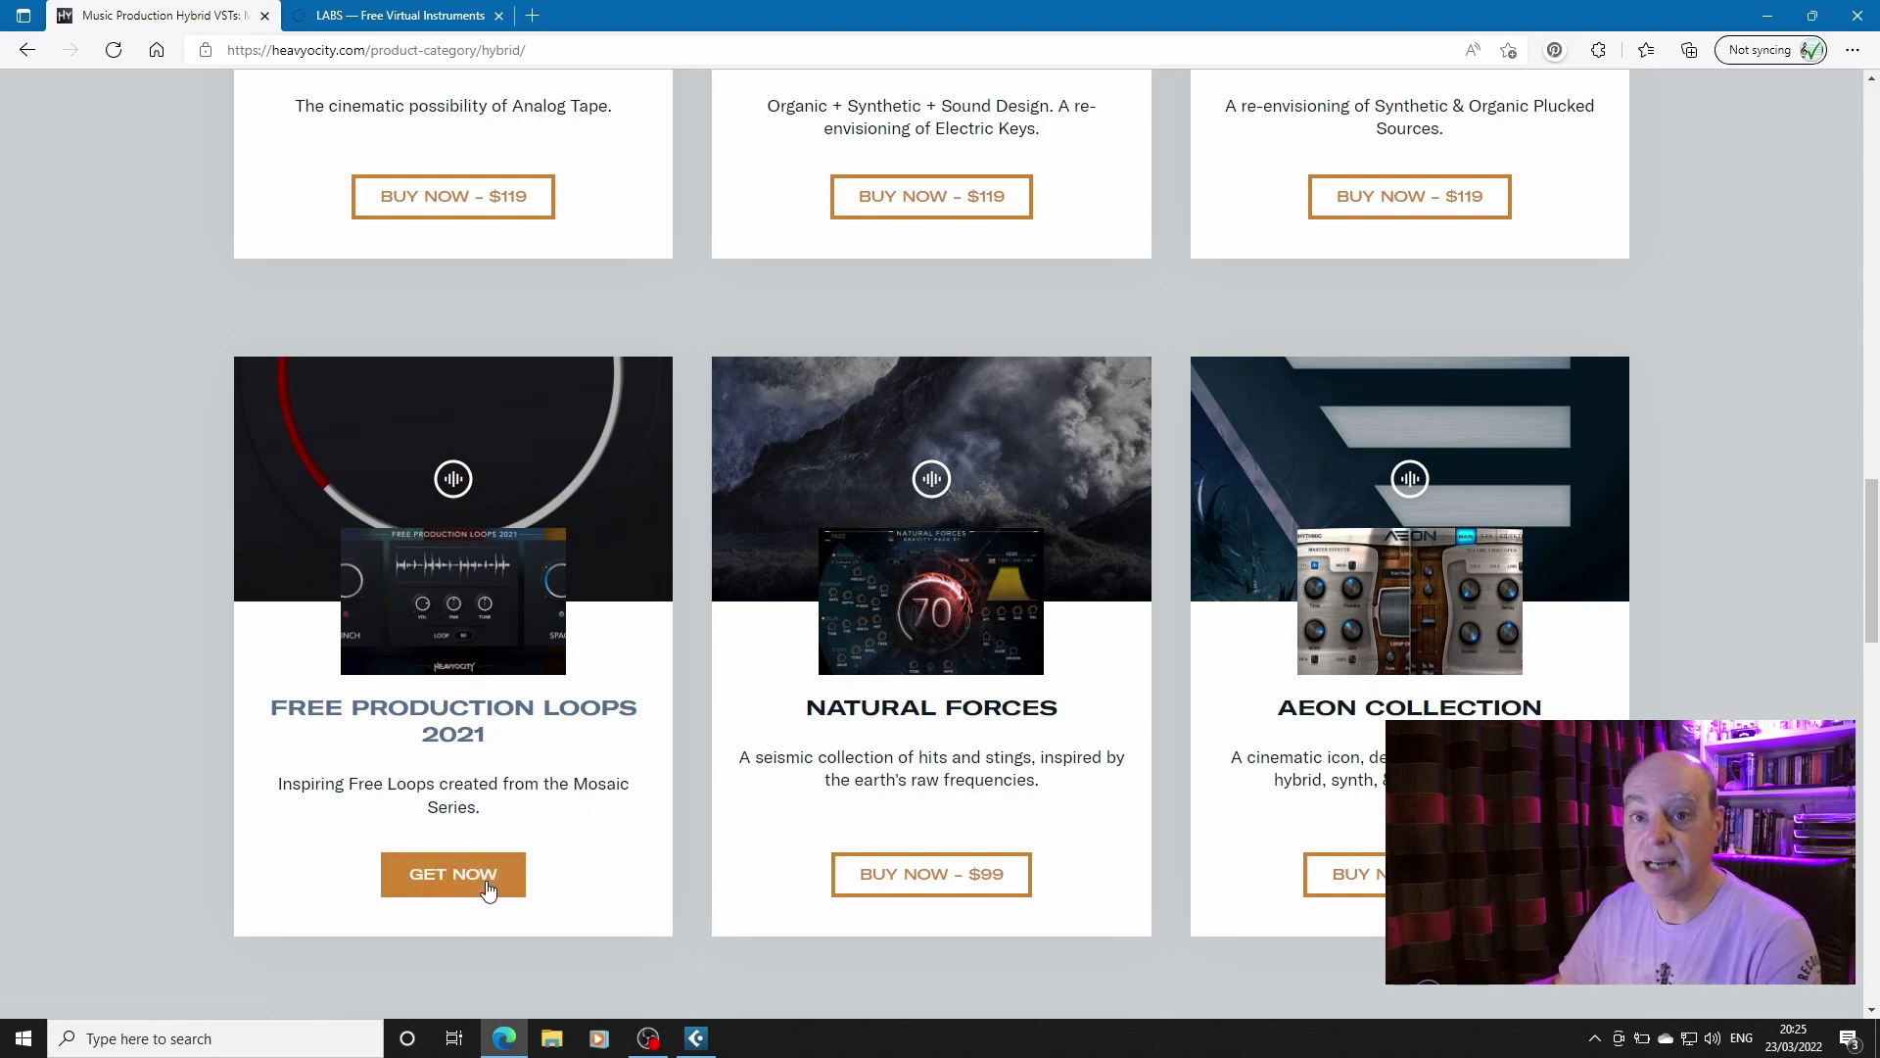
{"action": "scroll", "coordinate": [655, 635], "scroll_direction": "up", "scroll_amount": 2}
{"action": "scroll", "coordinate": [656, 631], "scroll_direction": "up", "scroll_amount": 8}
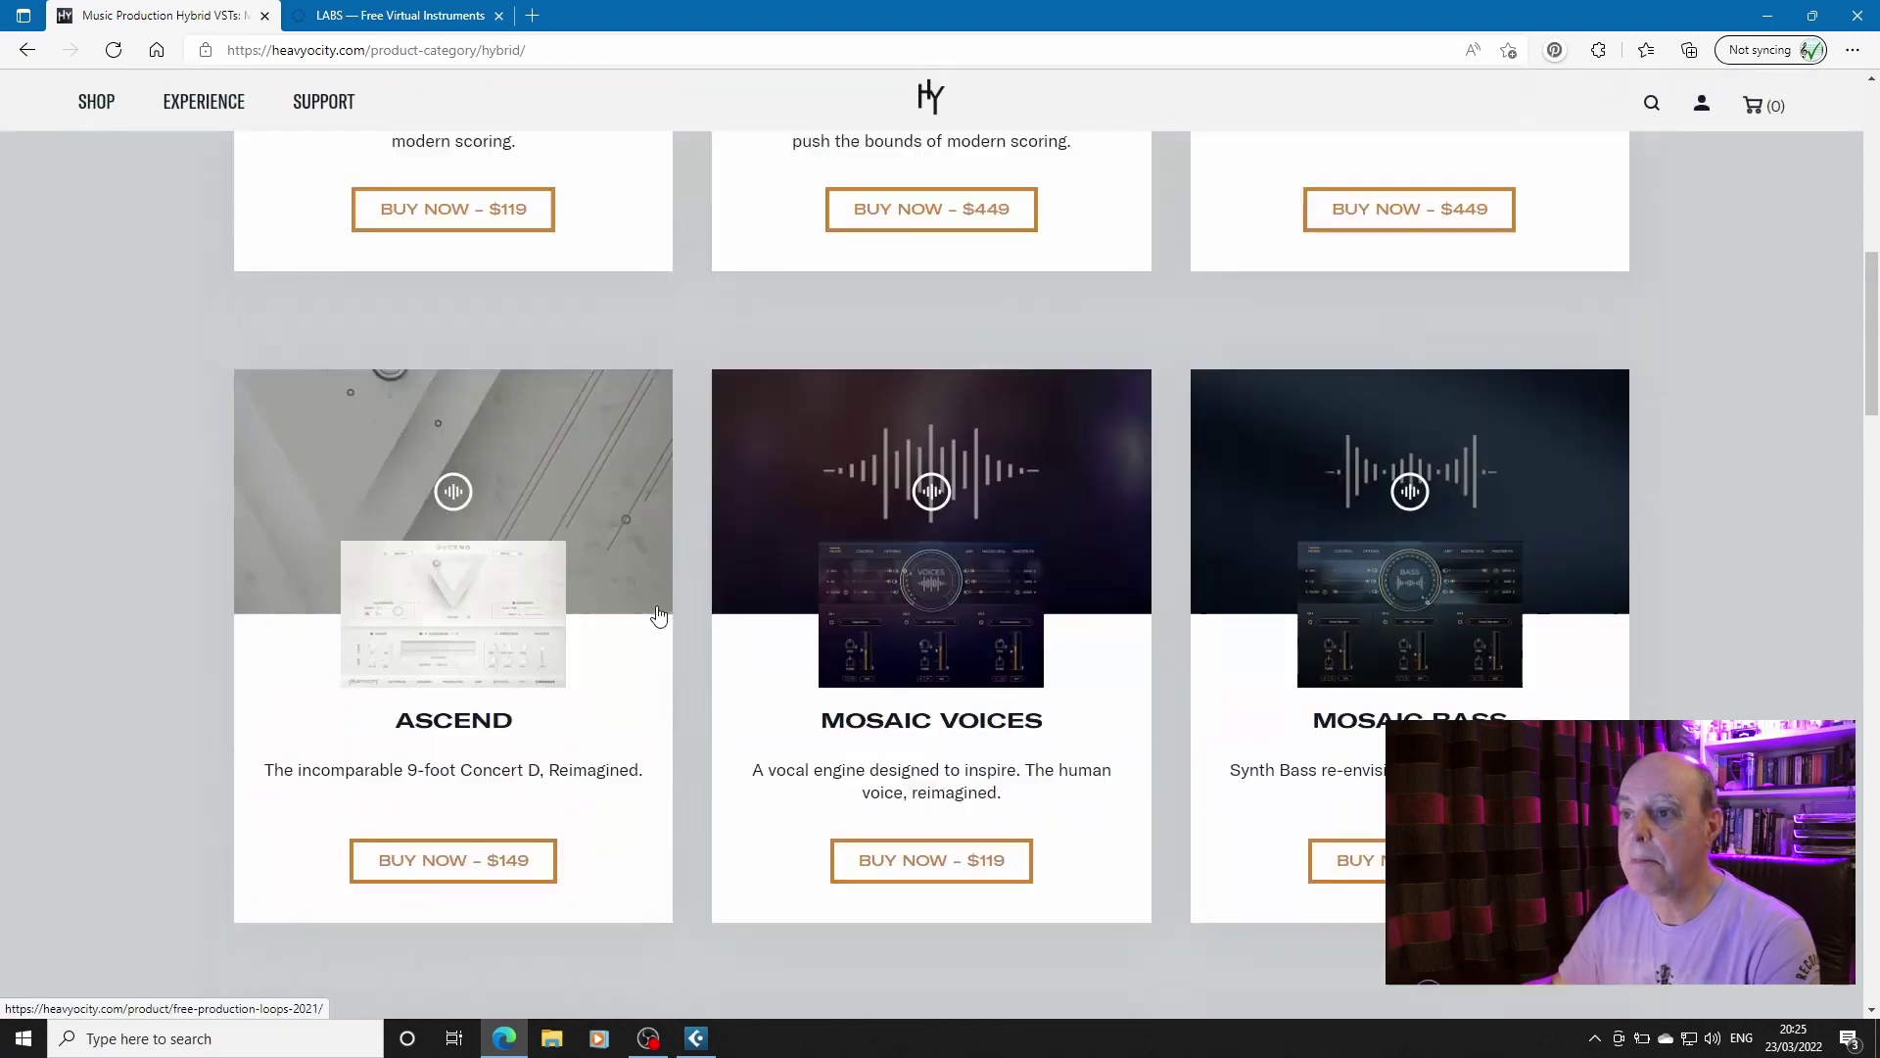
{"action": "scroll", "coordinate": [647, 617], "scroll_direction": "up", "scroll_amount": 7}
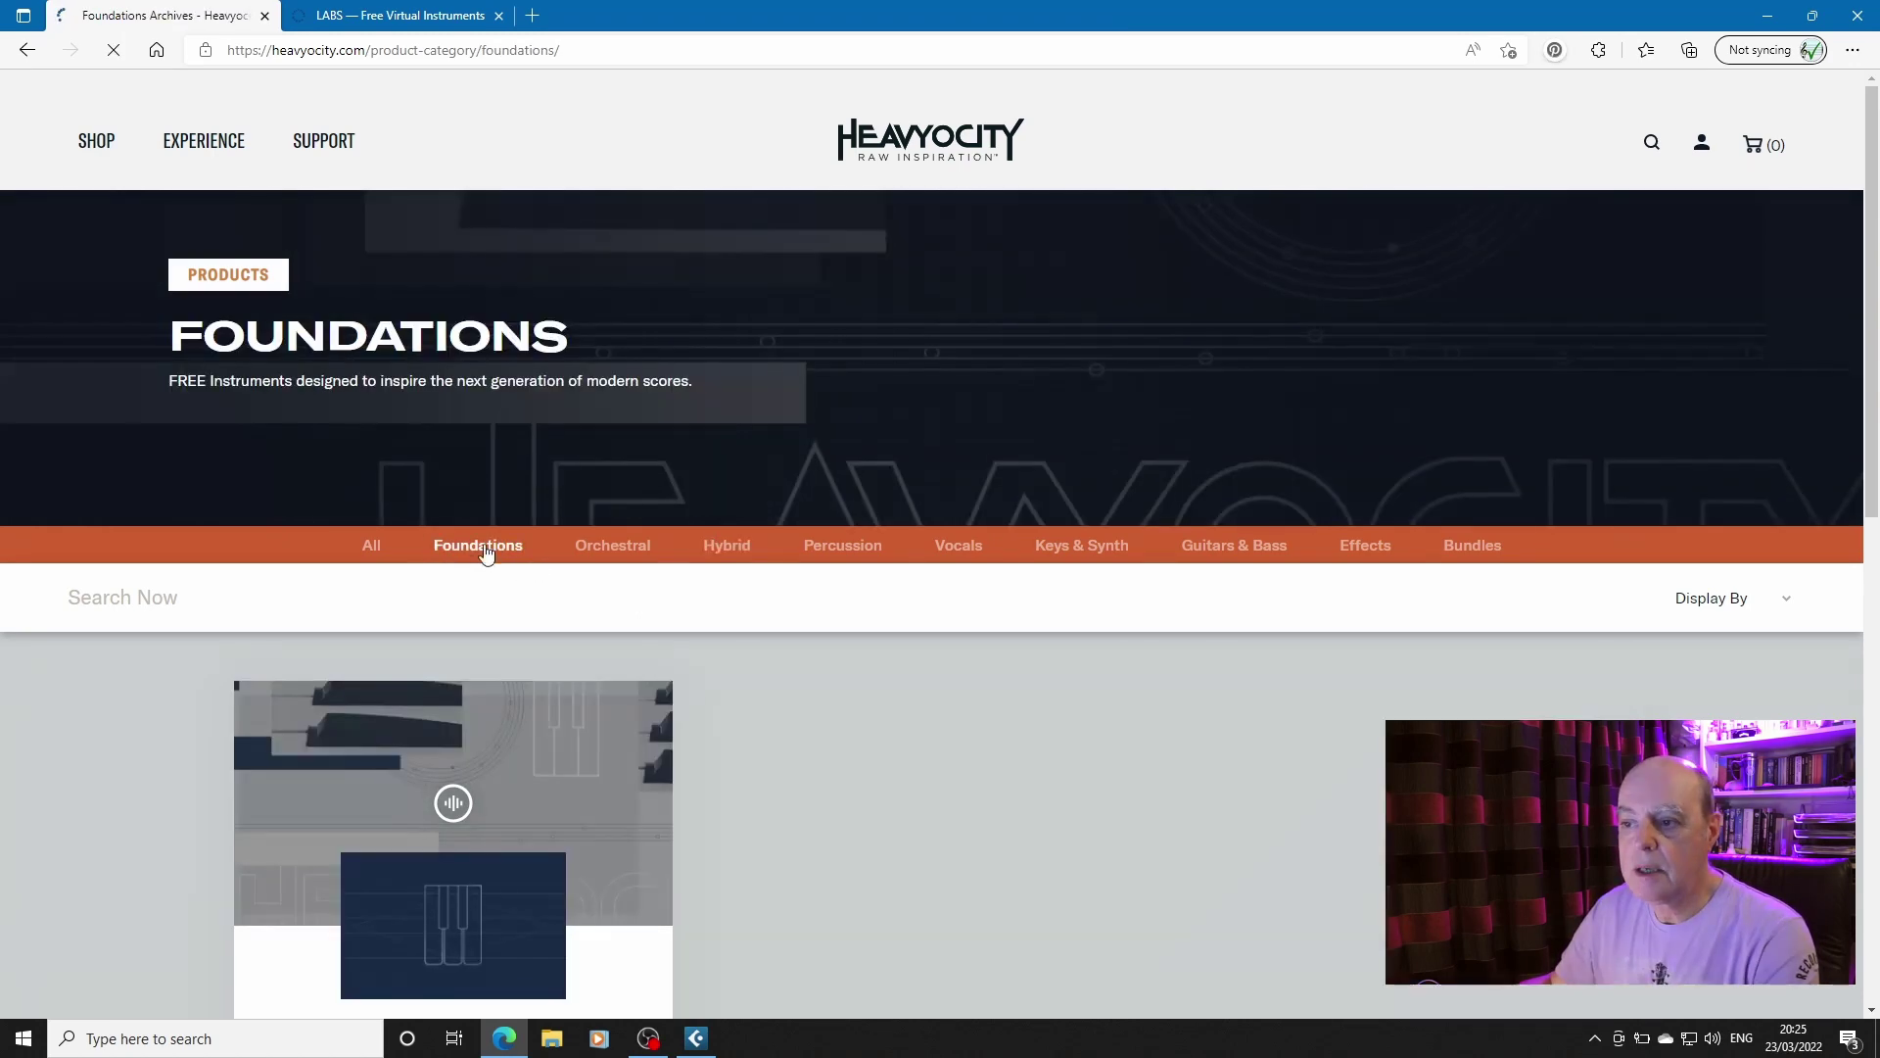
{"action": "scroll", "coordinate": [485, 705], "scroll_direction": "down", "scroll_amount": 3}
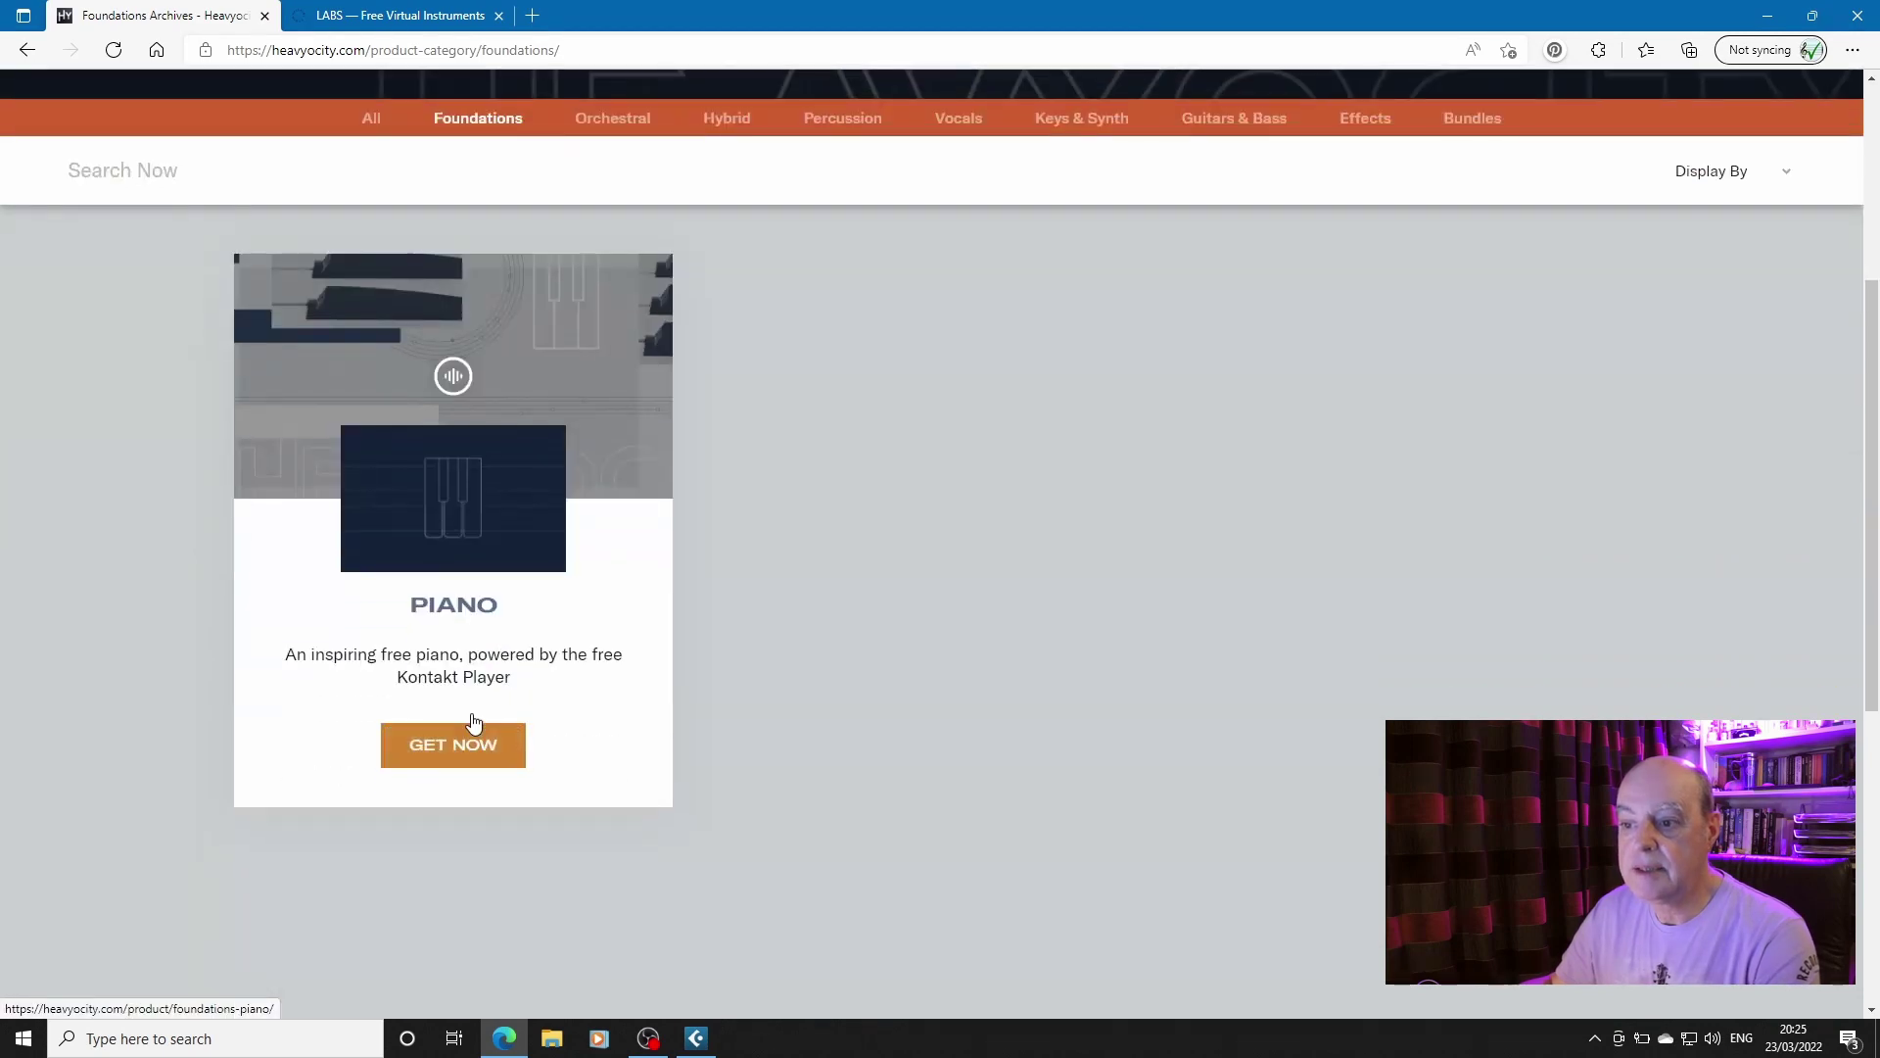
{"action": "left_click", "coordinate": [605, 626]}
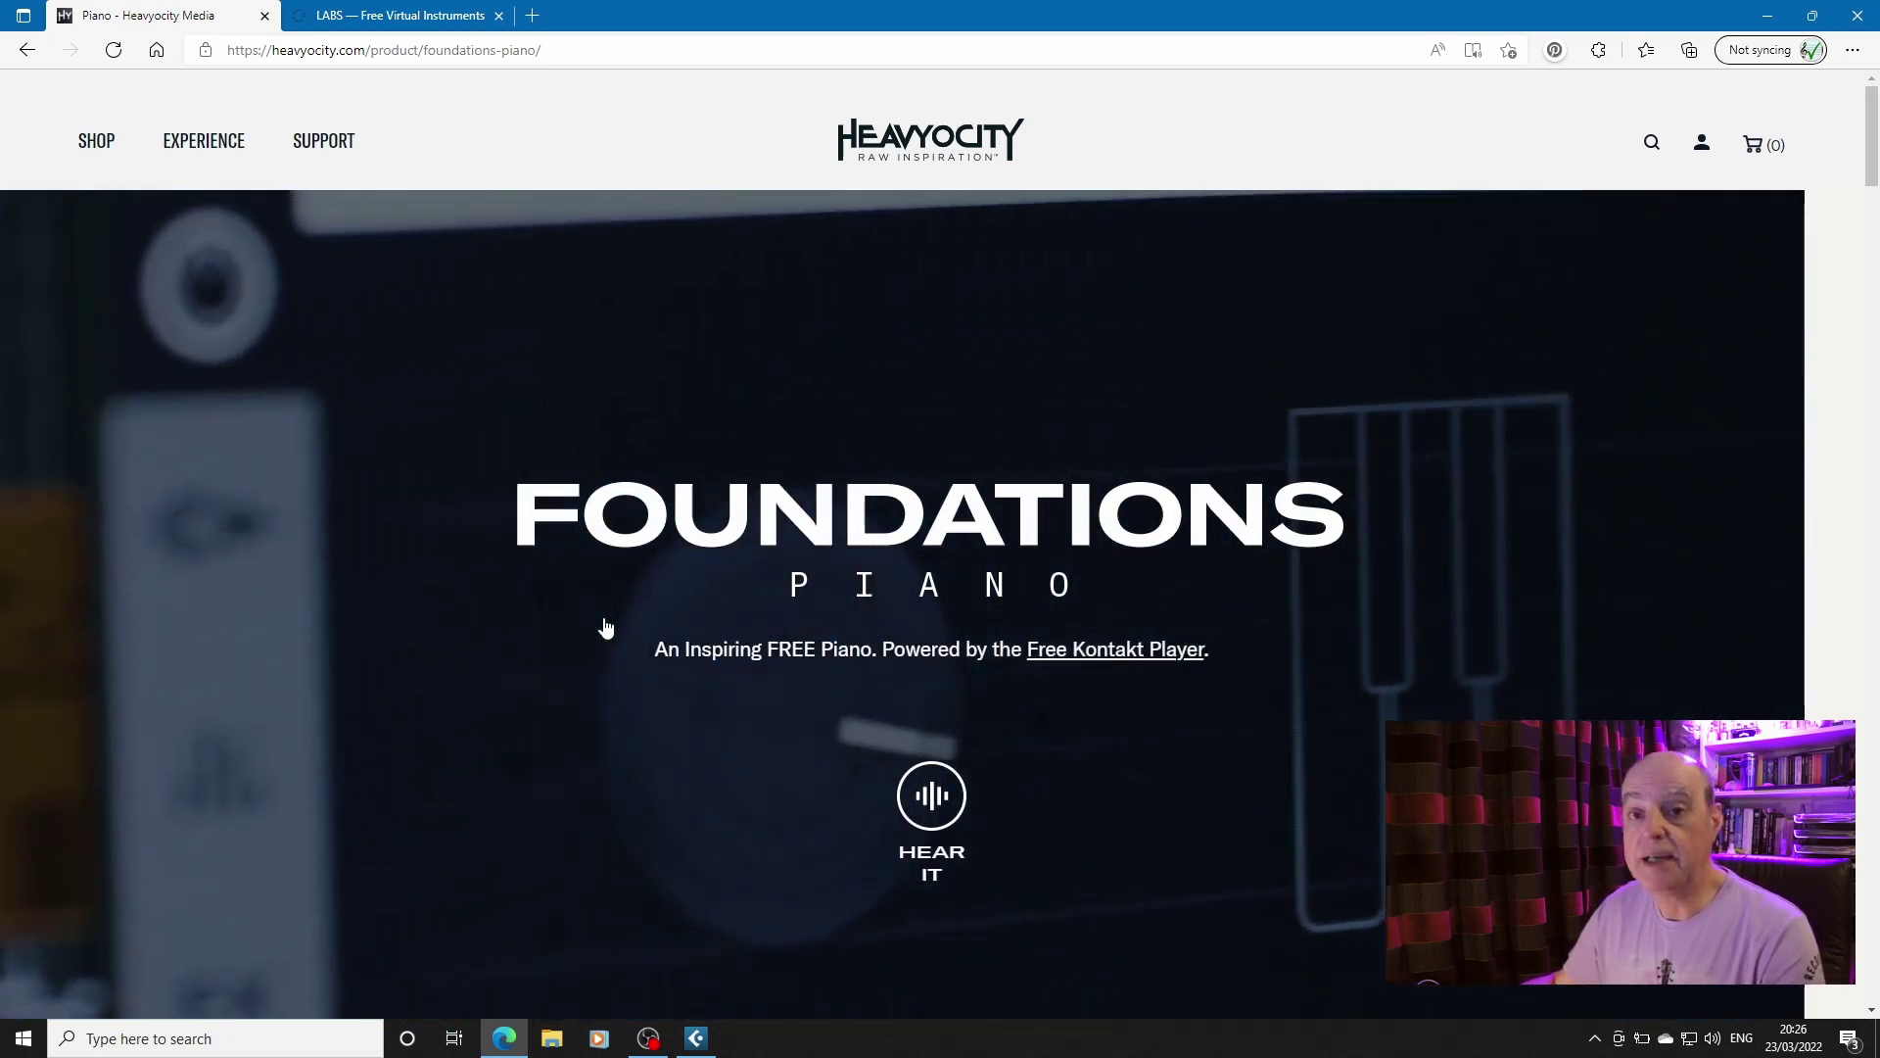
{"action": "scroll", "coordinate": [606, 628], "scroll_direction": "down", "scroll_amount": 4}
{"action": "scroll", "coordinate": [606, 630], "scroll_direction": "down", "scroll_amount": 4}
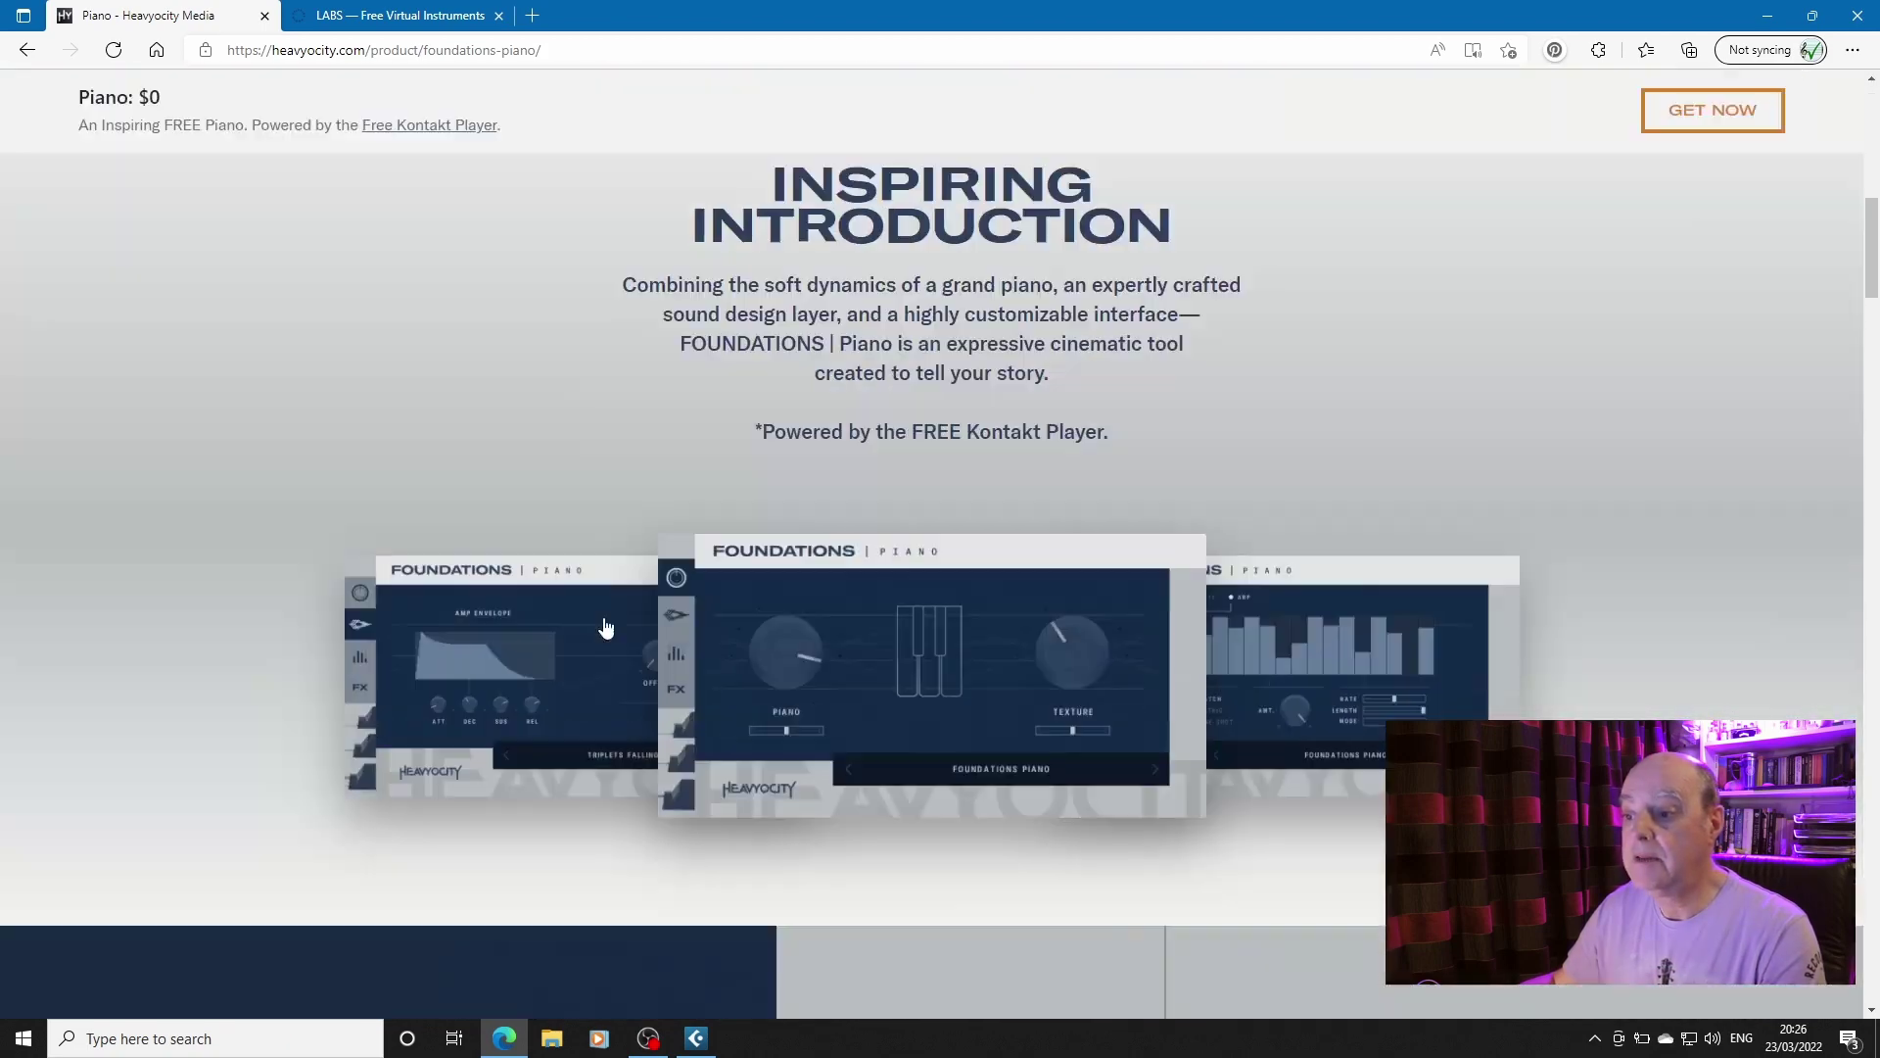
{"action": "scroll", "coordinate": [605, 630], "scroll_direction": "down", "scroll_amount": 4}
{"action": "scroll", "coordinate": [605, 630], "scroll_direction": "down", "scroll_amount": 2}
{"action": "scroll", "coordinate": [605, 629], "scroll_direction": "down", "scroll_amount": 3}
{"action": "scroll", "coordinate": [605, 629], "scroll_direction": "down", "scroll_amount": 3}
{"action": "scroll", "coordinate": [605, 628], "scroll_direction": "down", "scroll_amount": 3}
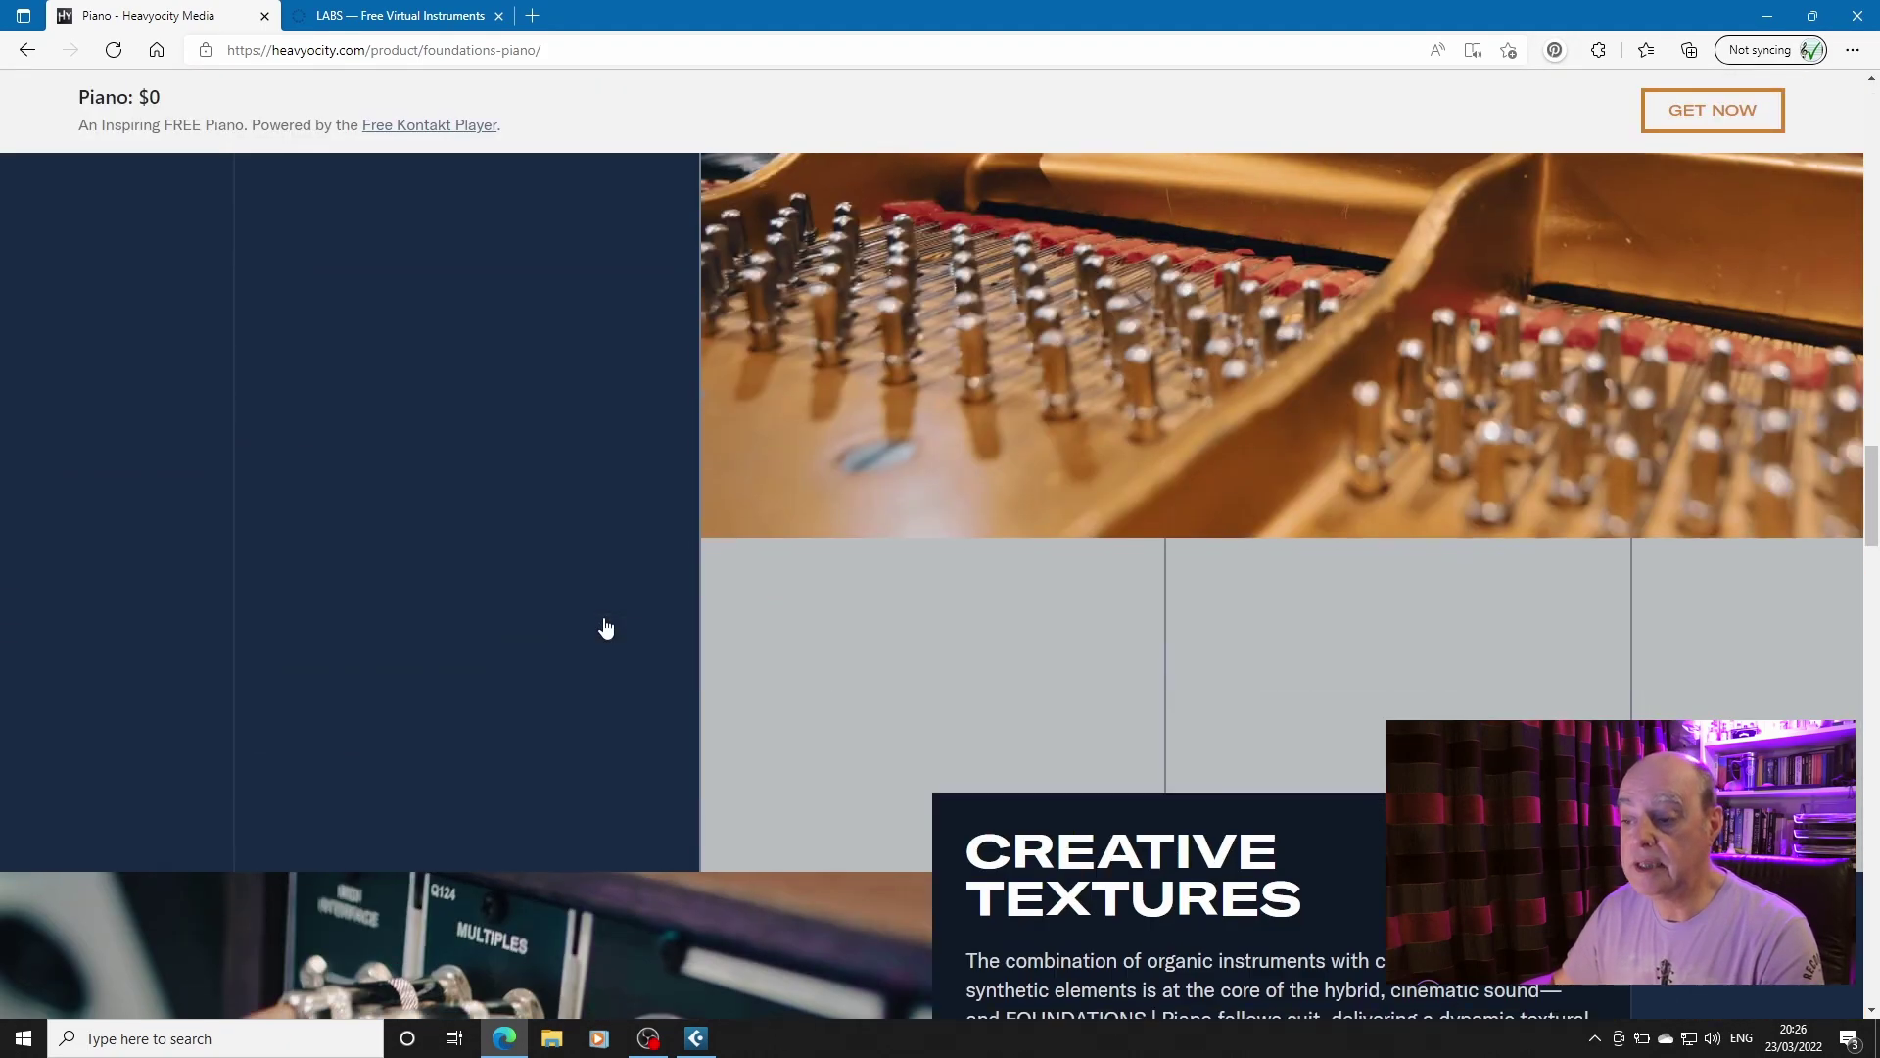
{"action": "scroll", "coordinate": [605, 629], "scroll_direction": "down", "scroll_amount": 3}
{"action": "scroll", "coordinate": [605, 628], "scroll_direction": "down", "scroll_amount": 3}
{"action": "scroll", "coordinate": [606, 629], "scroll_direction": "down", "scroll_amount": 3}
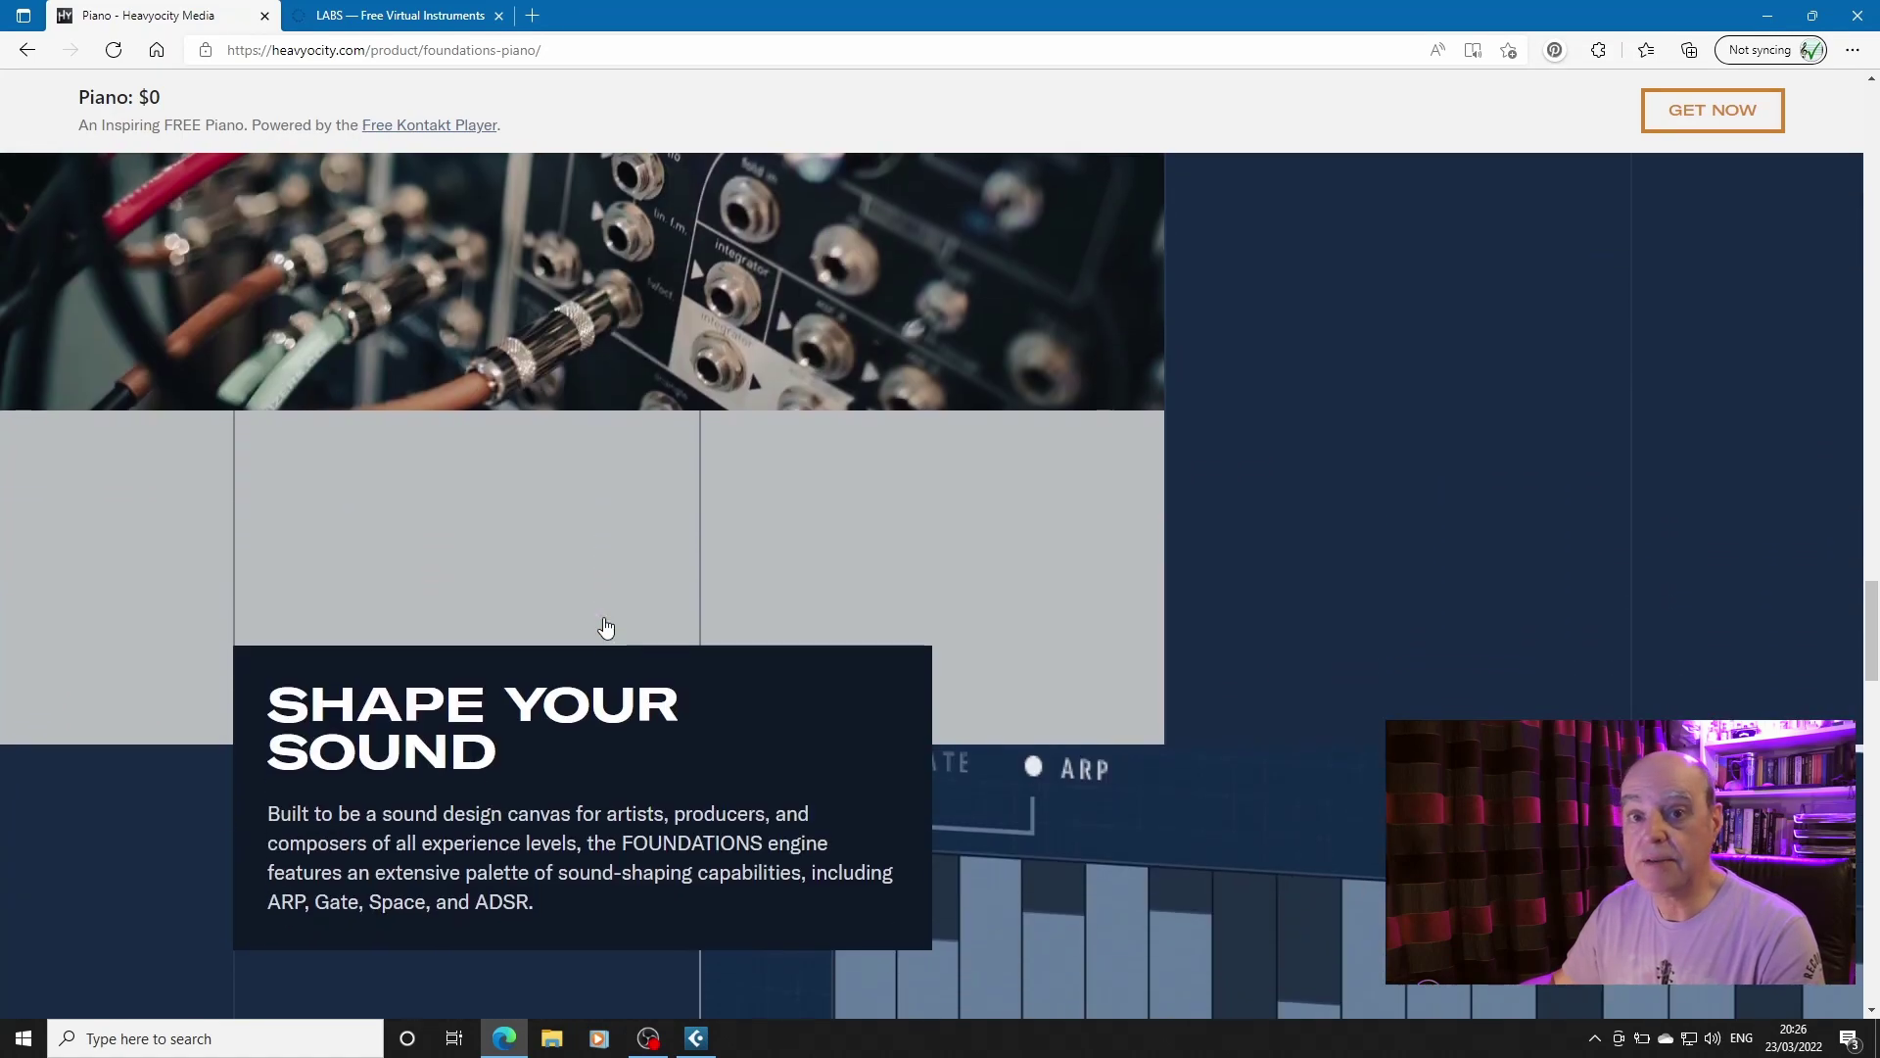
{"action": "scroll", "coordinate": [605, 628], "scroll_direction": "down", "scroll_amount": 3}
{"action": "scroll", "coordinate": [605, 629], "scroll_direction": "down", "scroll_amount": 2}
{"action": "scroll", "coordinate": [606, 630], "scroll_direction": "down", "scroll_amount": 2}
{"action": "scroll", "coordinate": [605, 629], "scroll_direction": "down", "scroll_amount": 5}
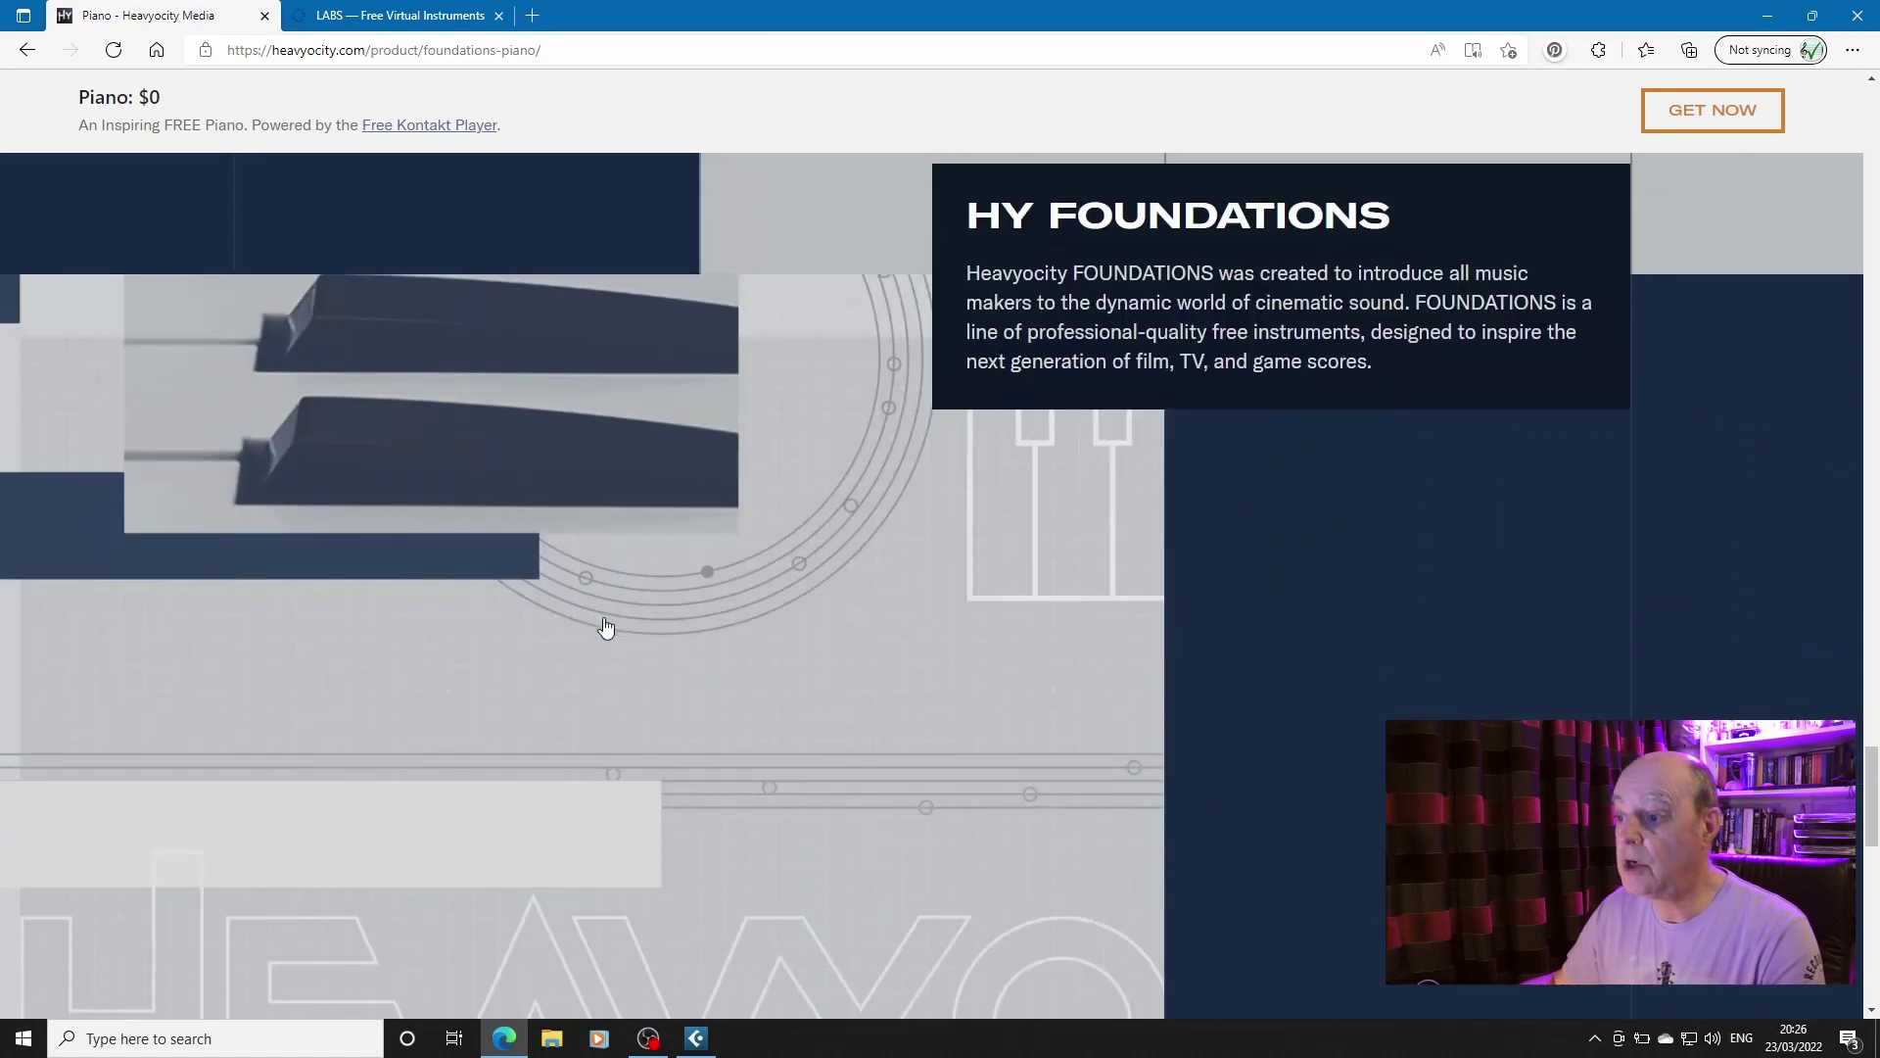
{"action": "scroll", "coordinate": [605, 630], "scroll_direction": "up", "scroll_amount": 1}
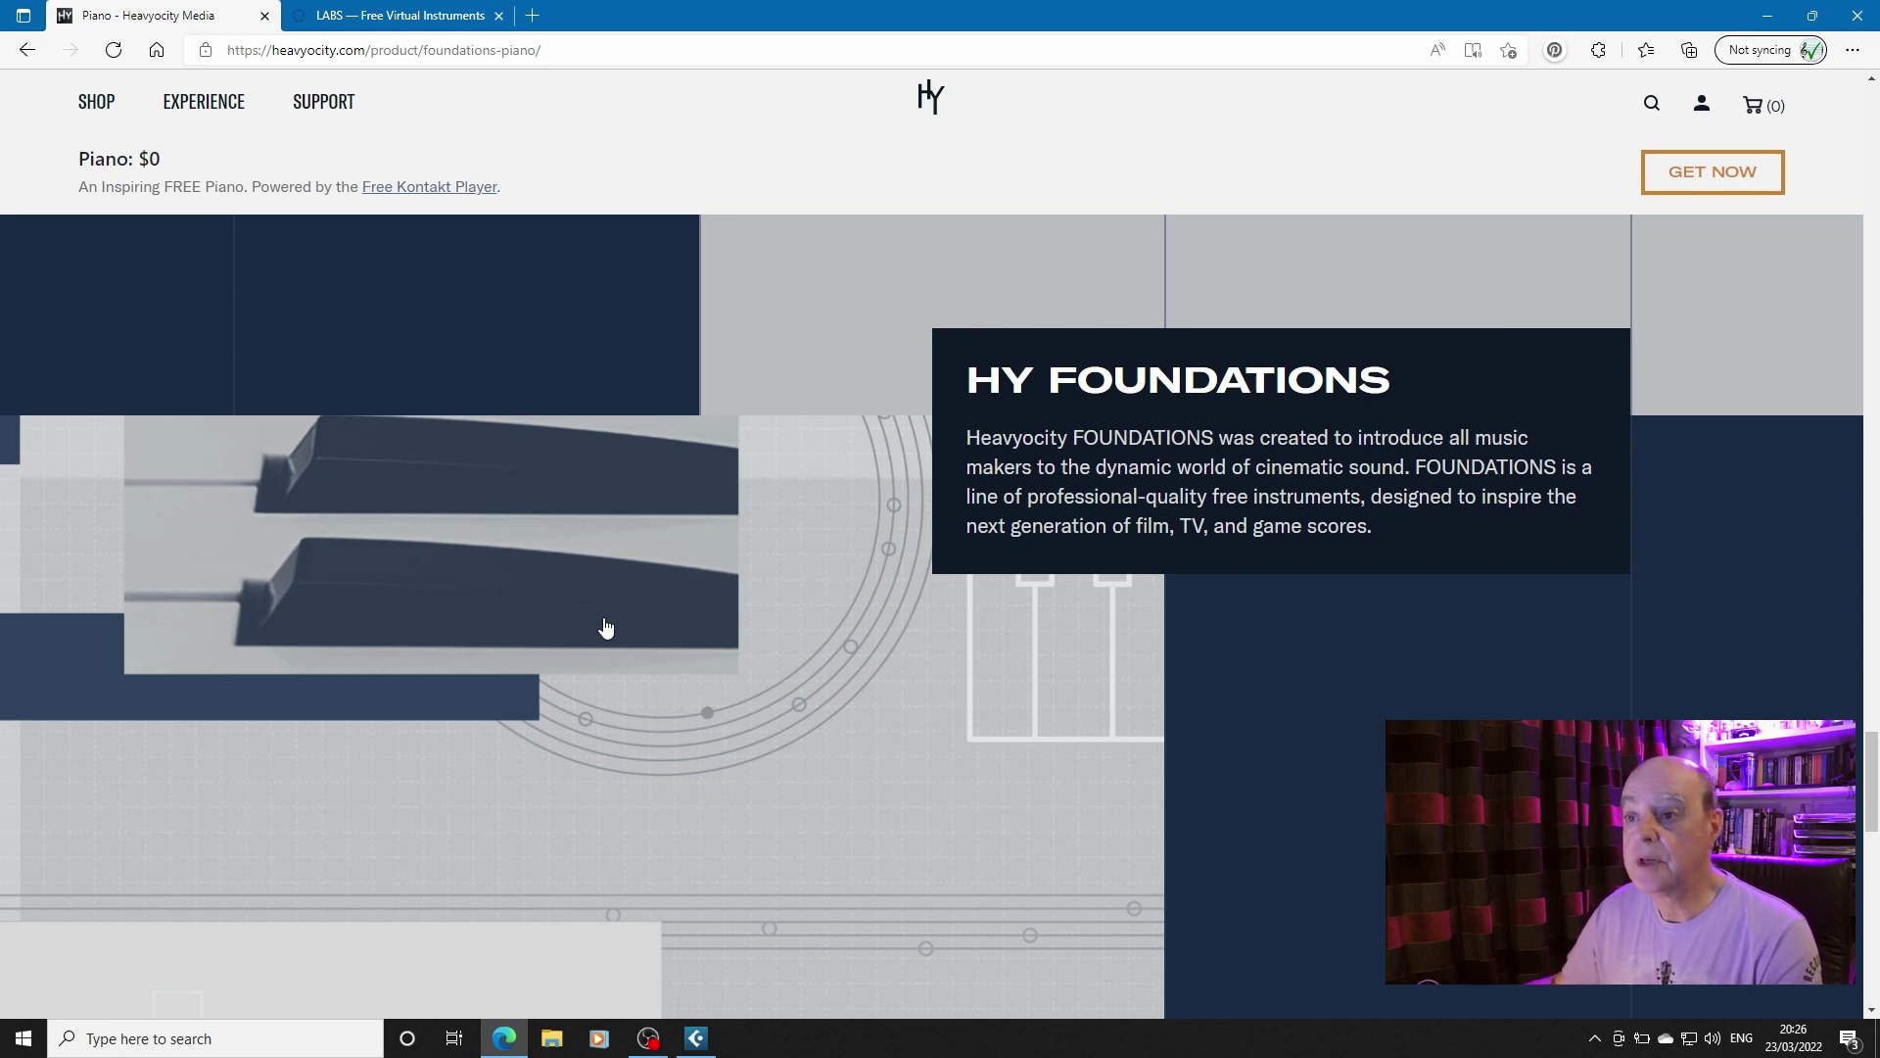
Switch to the Spitfire Audio LABS page to browse its free instrument grid
{"action": "left_click", "coordinate": [429, 19]}
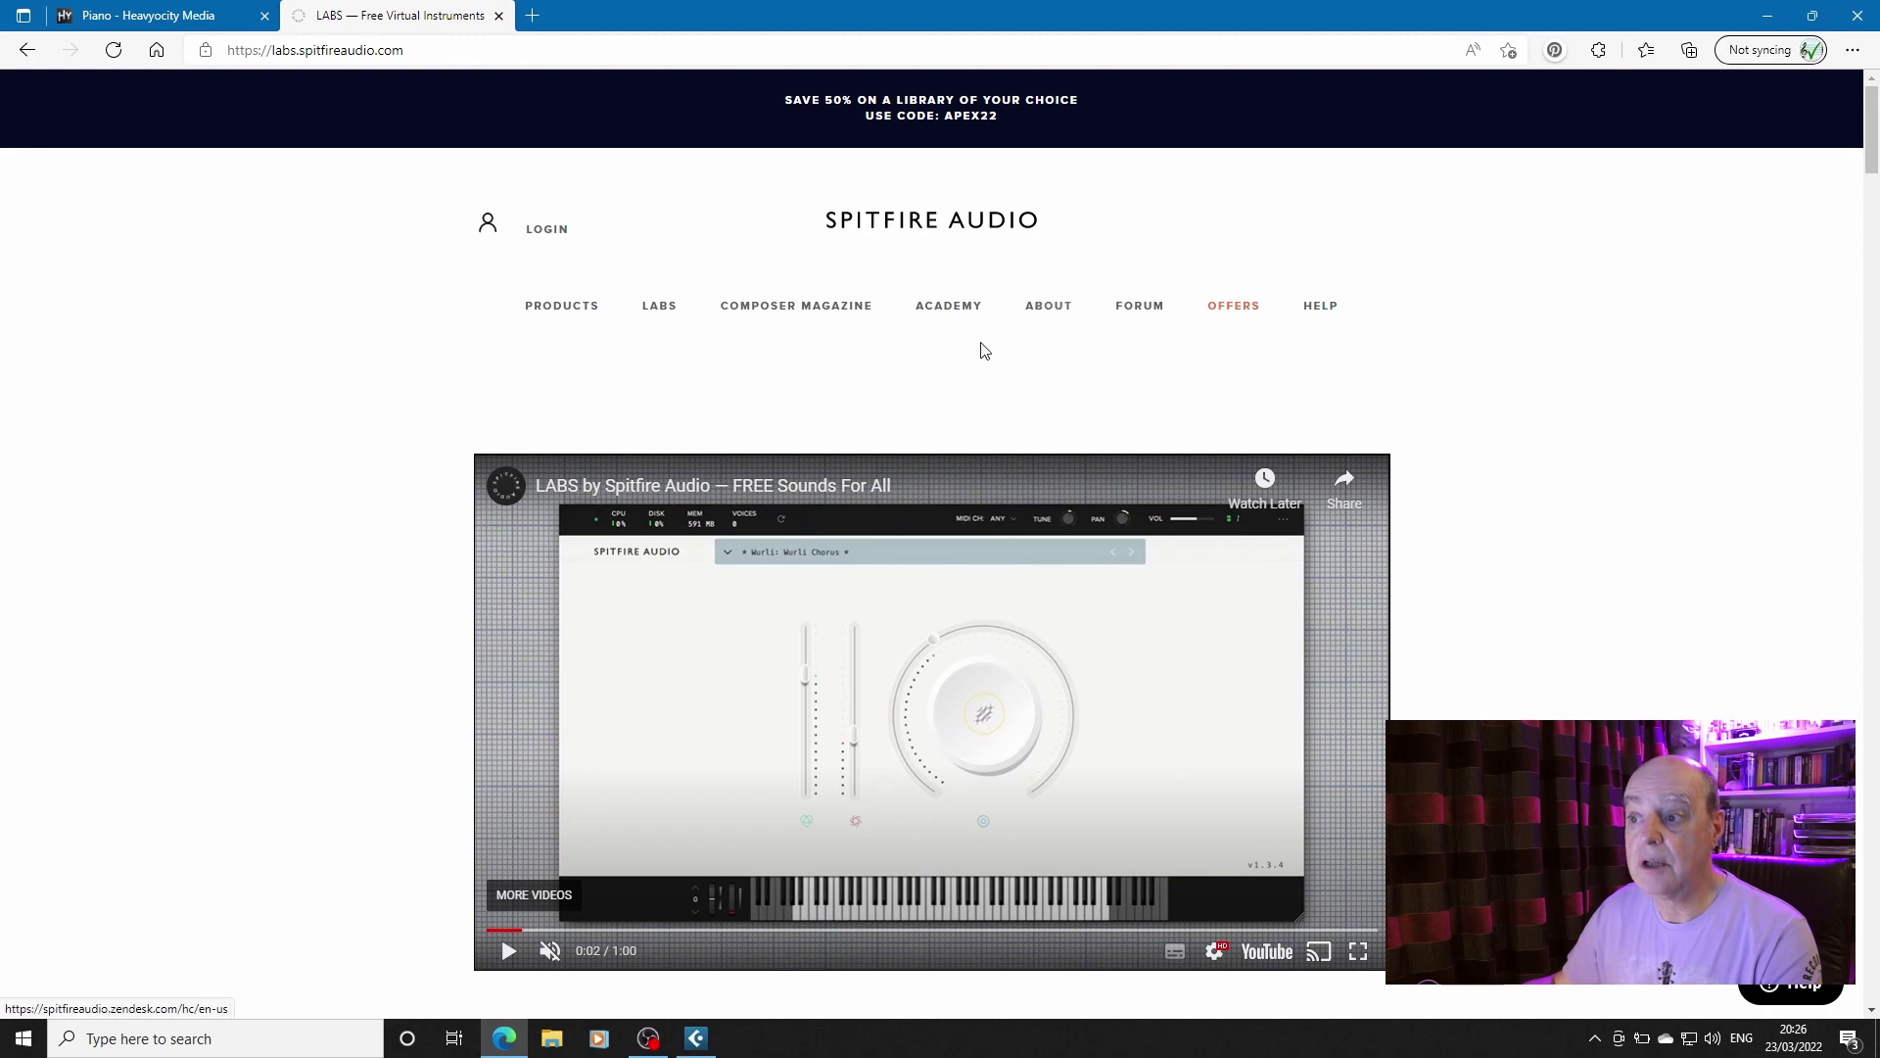
{"action": "scroll", "coordinate": [1502, 532], "scroll_direction": "down", "scroll_amount": 4}
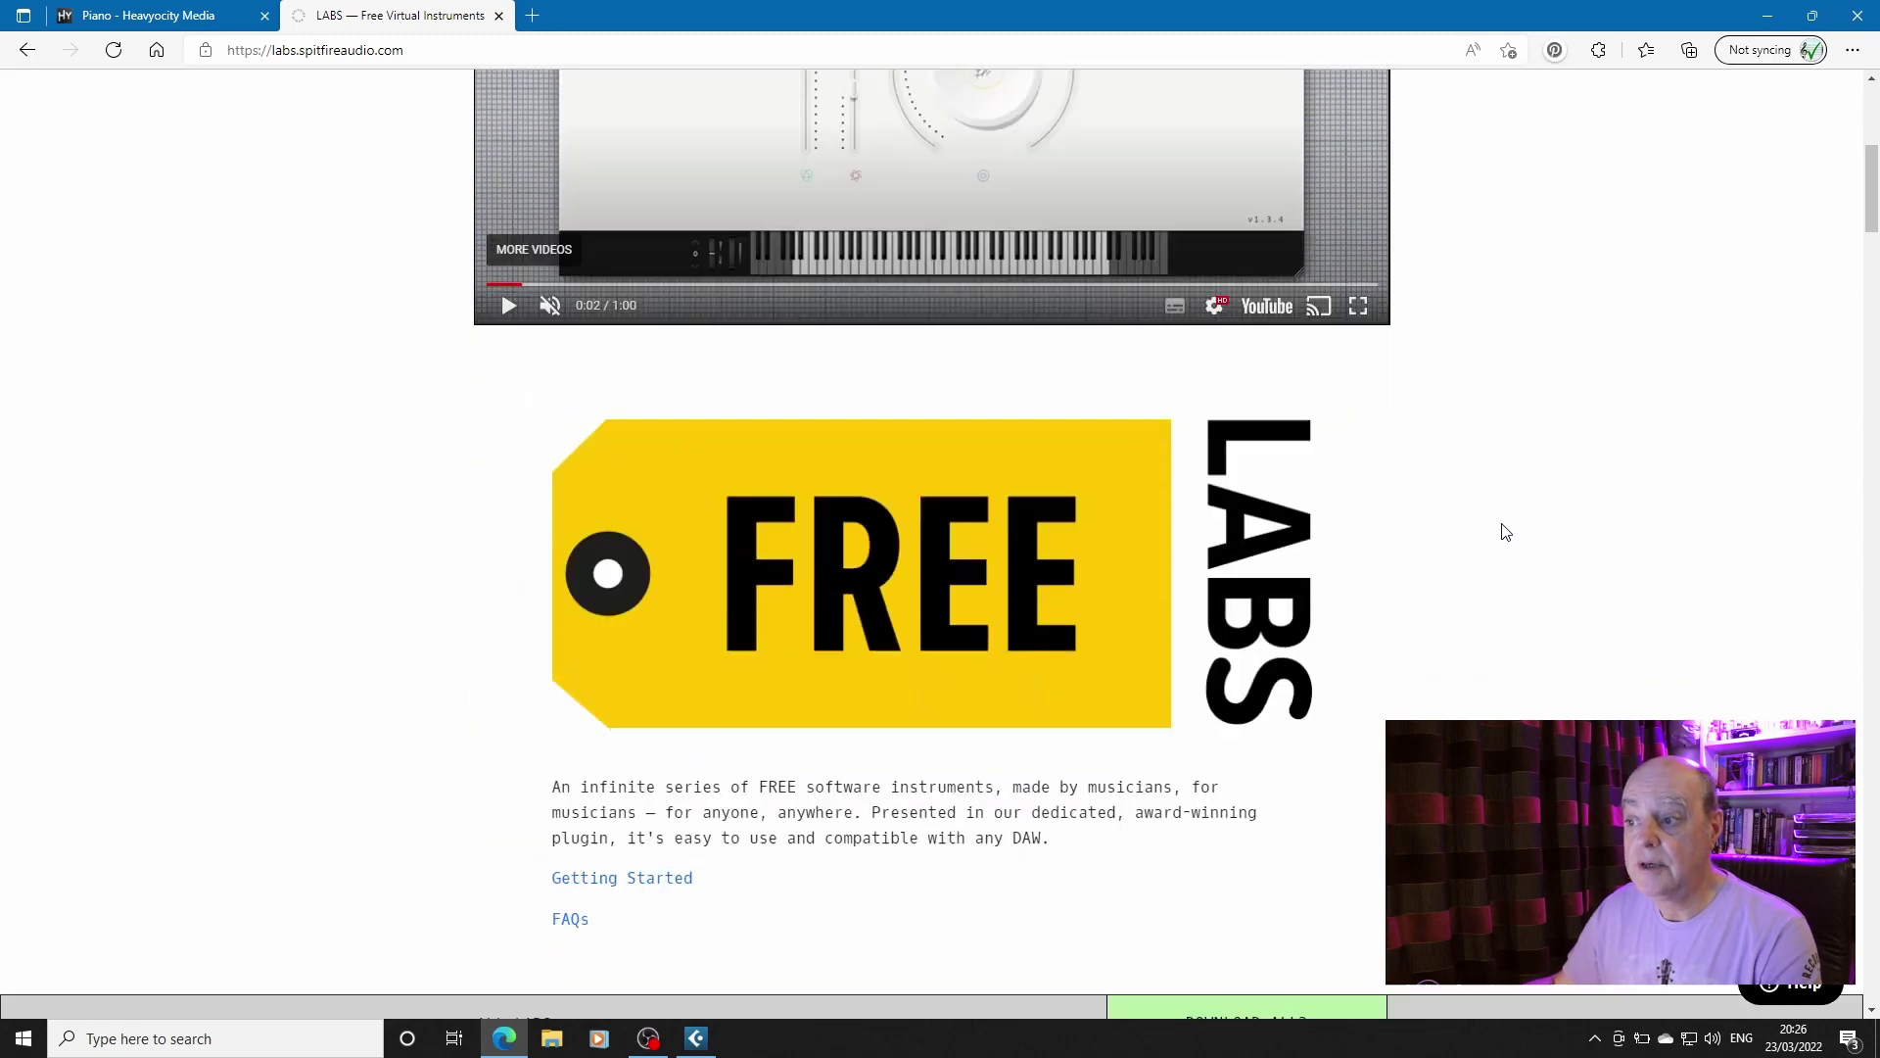
{"action": "scroll", "coordinate": [1502, 532], "scroll_direction": "down", "scroll_amount": 2}
{"action": "scroll", "coordinate": [1503, 532], "scroll_direction": "down", "scroll_amount": 3}
{"action": "scroll", "coordinate": [1503, 532], "scroll_direction": "down", "scroll_amount": 5}
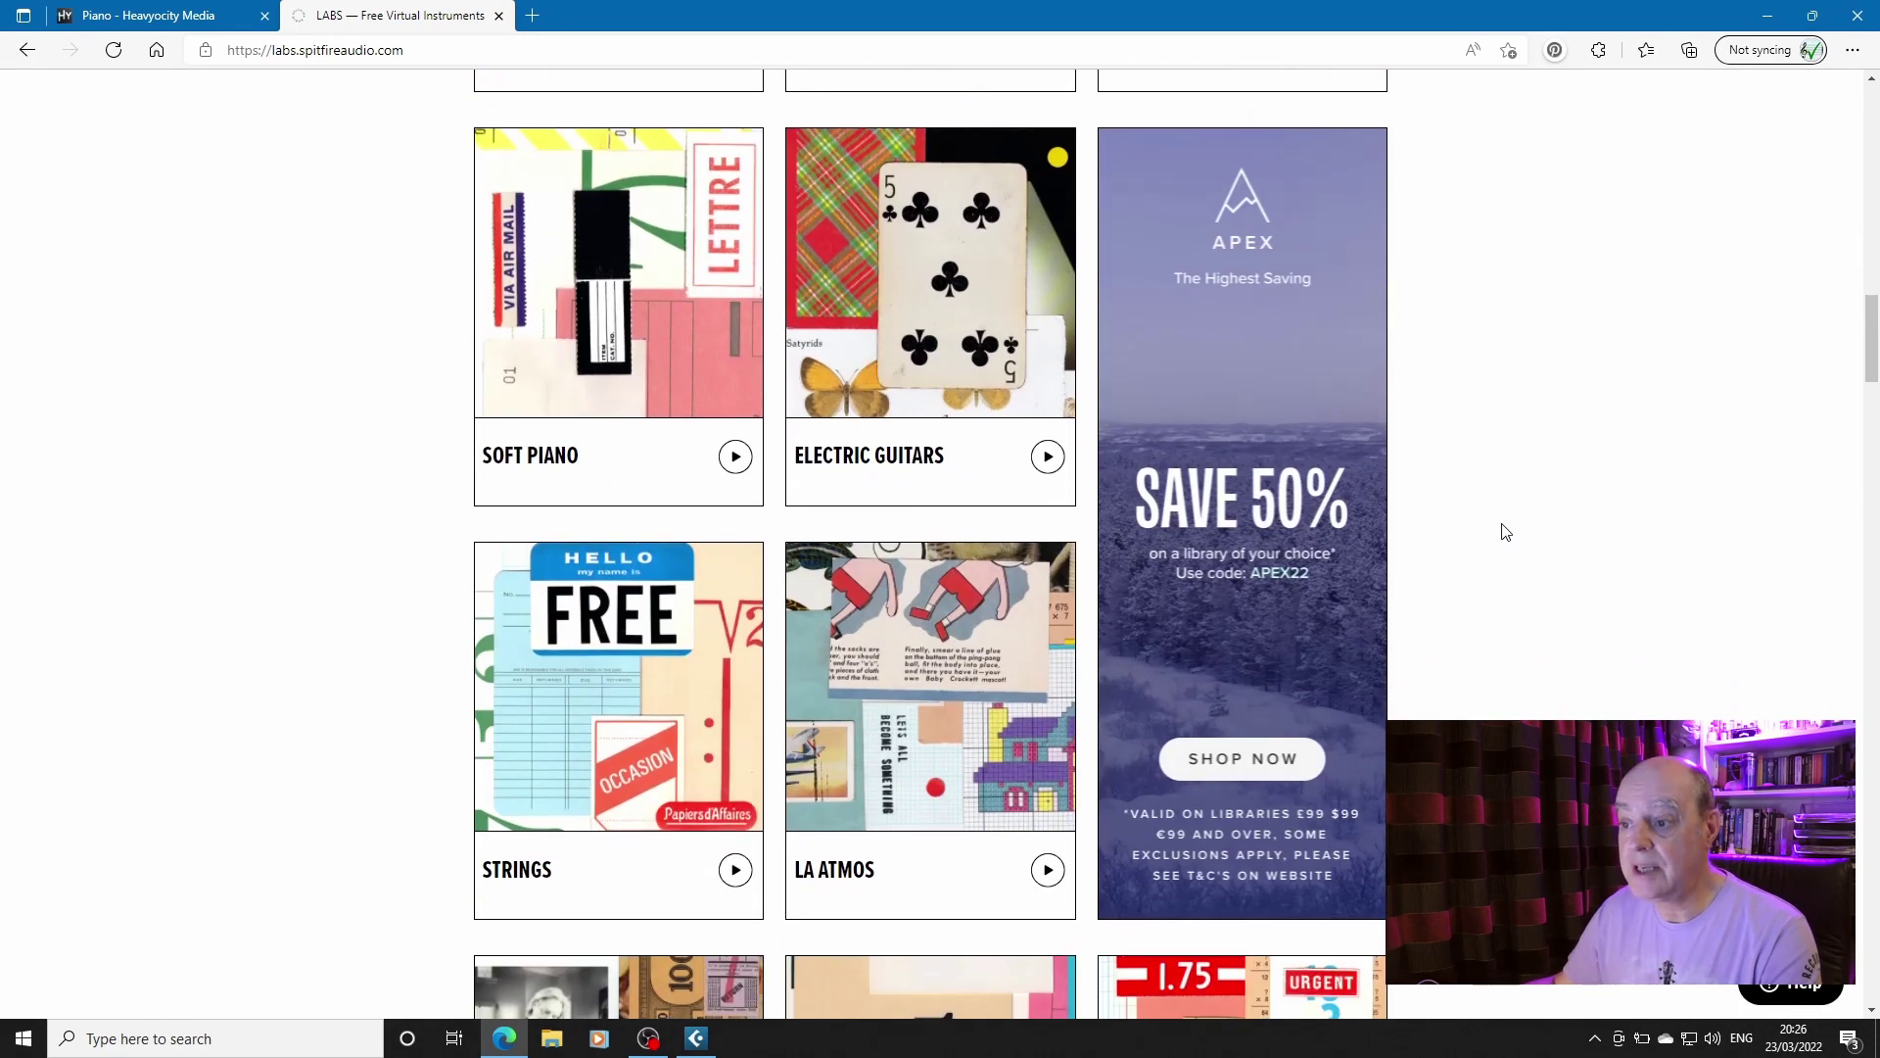
{"action": "scroll", "coordinate": [1504, 532], "scroll_direction": "down", "scroll_amount": 2}
{"action": "scroll", "coordinate": [1503, 532], "scroll_direction": "down", "scroll_amount": 1}
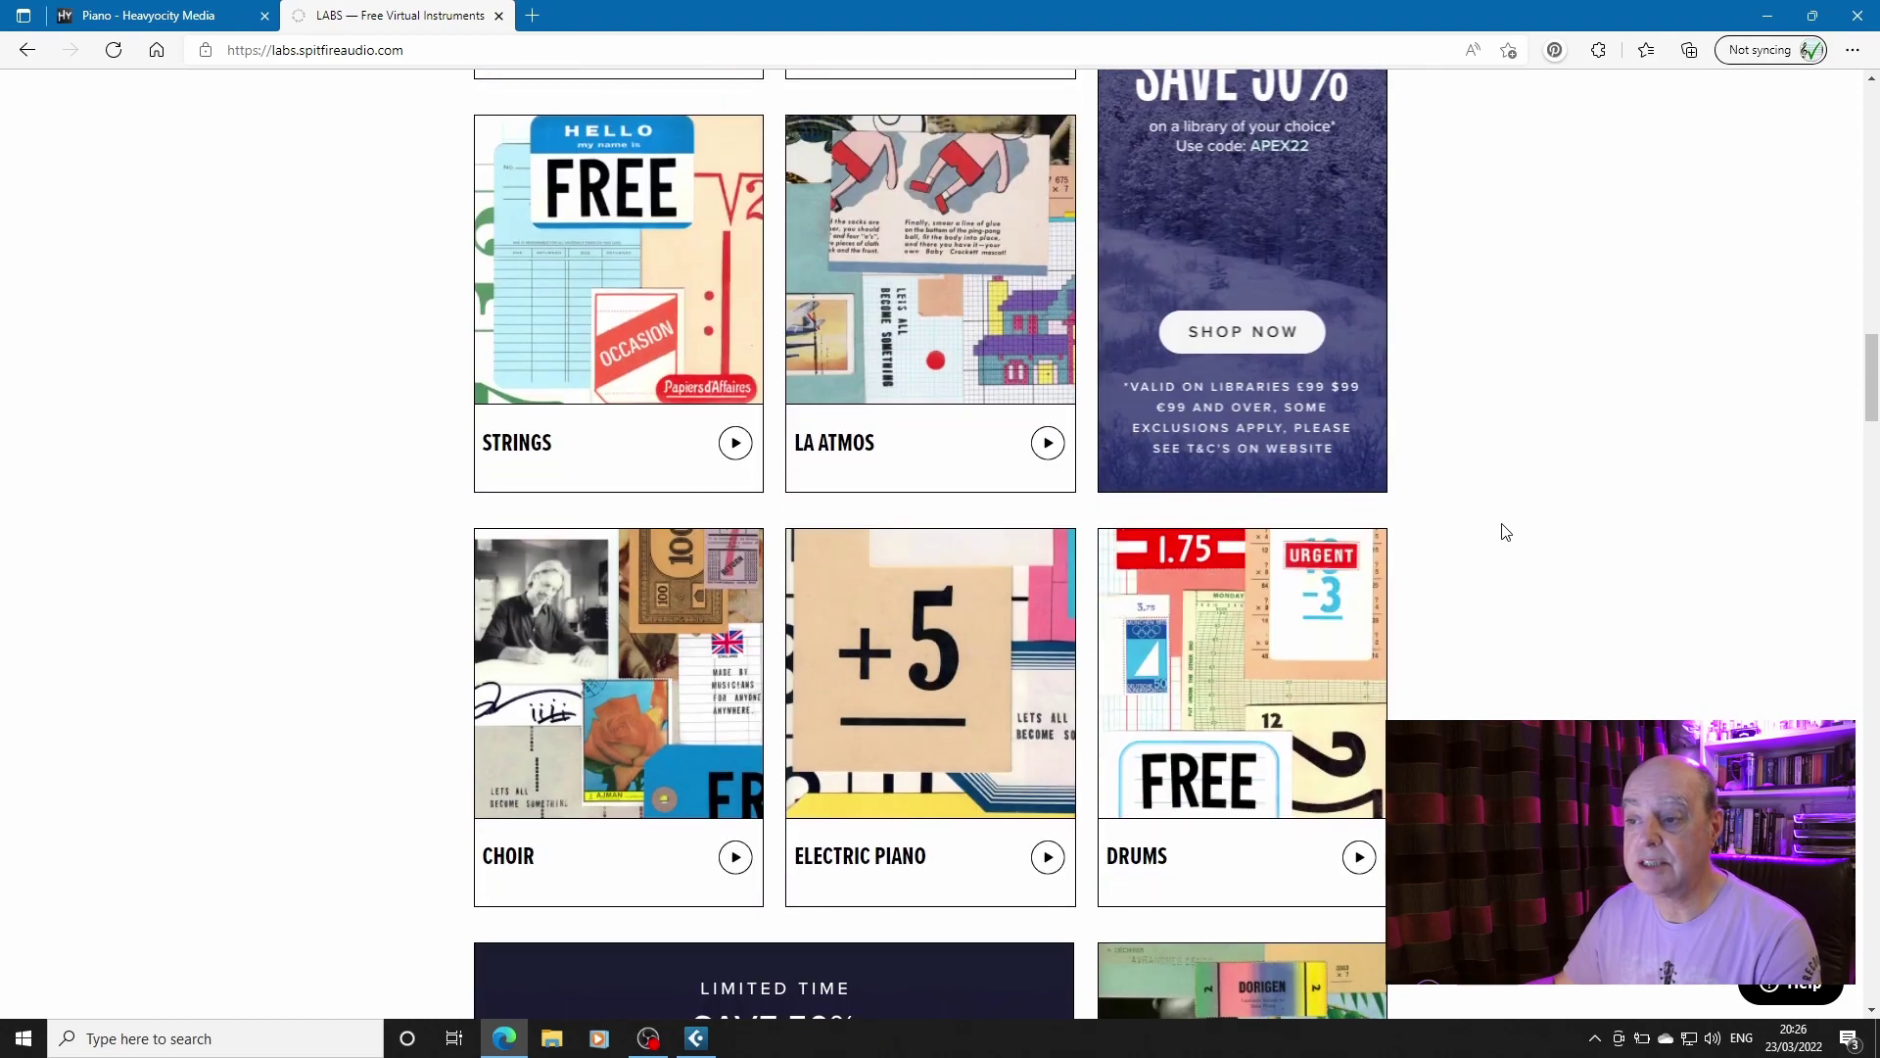
{"action": "scroll", "coordinate": [1504, 531], "scroll_direction": "down", "scroll_amount": 4}
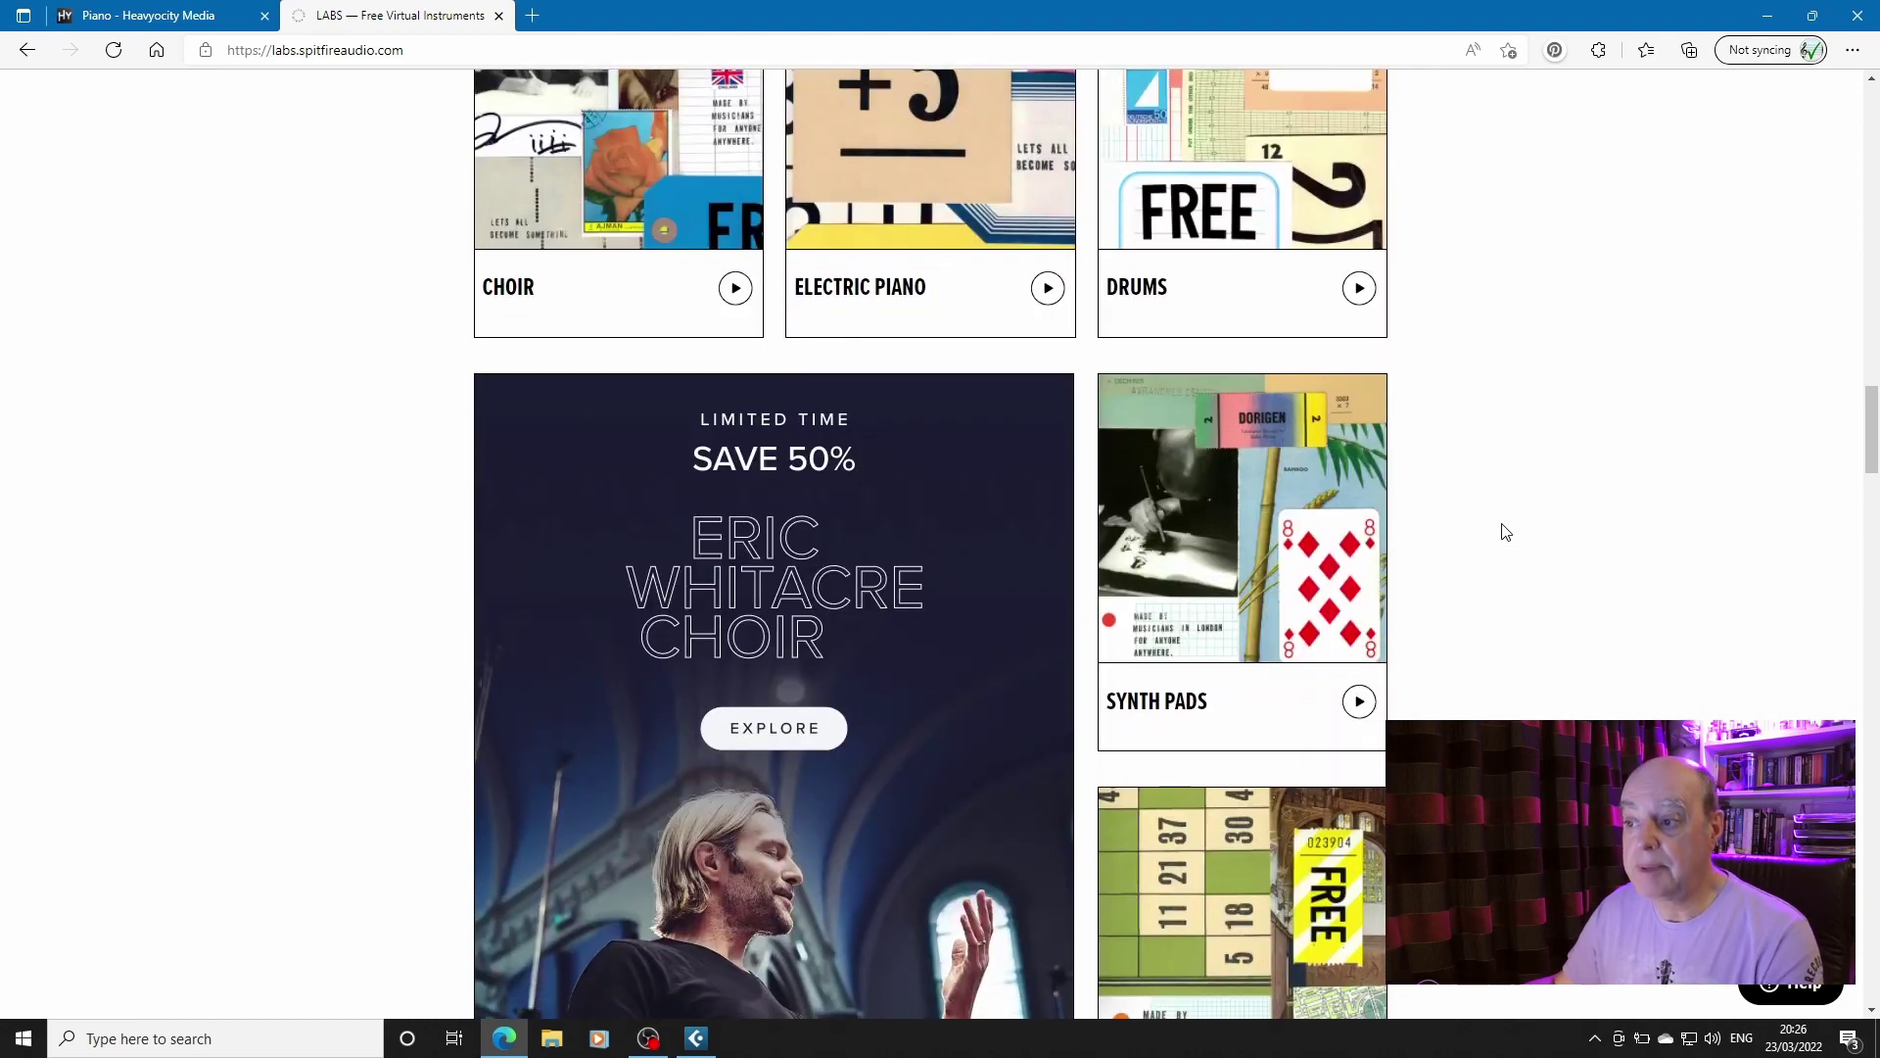
{"action": "scroll", "coordinate": [1504, 533], "scroll_direction": "down", "scroll_amount": 2}
{"action": "scroll", "coordinate": [1503, 532], "scroll_direction": "down", "scroll_amount": 1}
{"action": "scroll", "coordinate": [1504, 532], "scroll_direction": "down", "scroll_amount": 3}
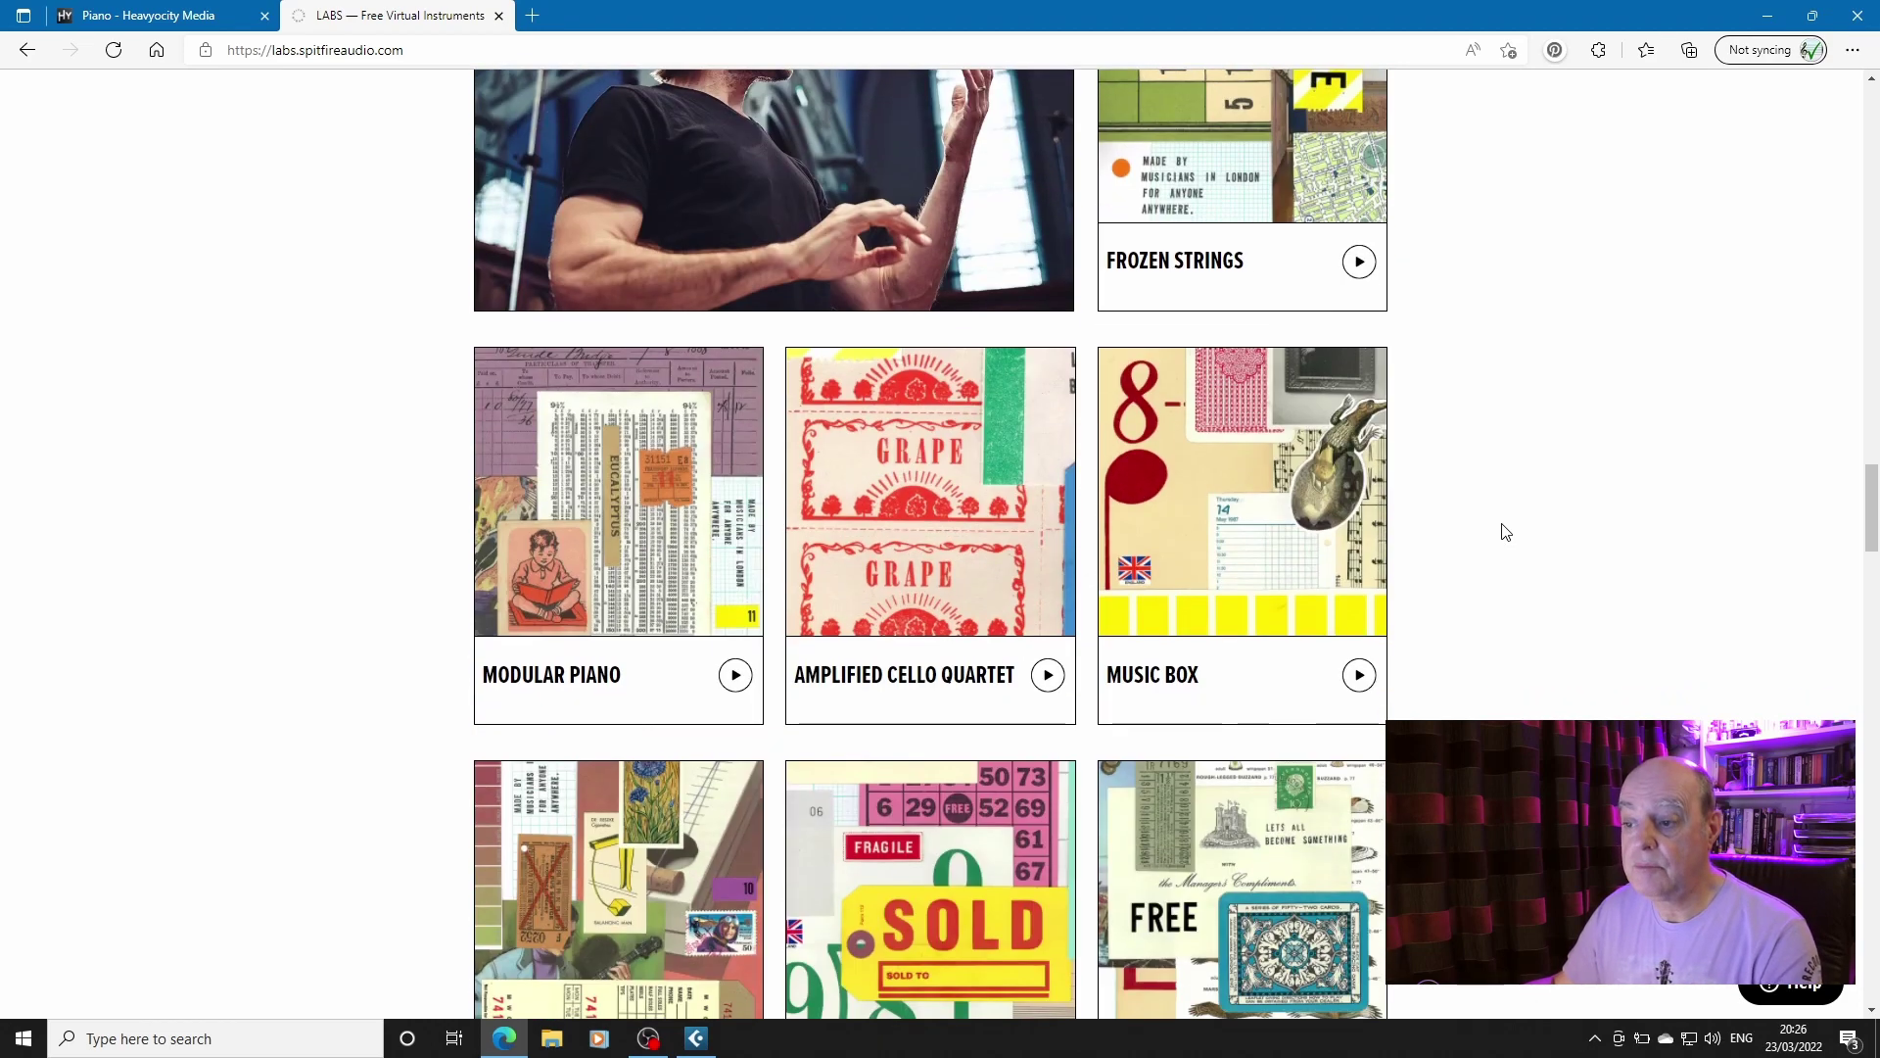
{"action": "scroll", "coordinate": [1503, 531], "scroll_direction": "down", "scroll_amount": 3}
{"action": "scroll", "coordinate": [1502, 532], "scroll_direction": "down", "scroll_amount": 1}
{"action": "scroll", "coordinate": [1502, 532], "scroll_direction": "down", "scroll_amount": 2}
{"action": "scroll", "coordinate": [1502, 531], "scroll_direction": "down", "scroll_amount": 3}
{"action": "scroll", "coordinate": [1503, 531], "scroll_direction": "down", "scroll_amount": 2}
{"action": "scroll", "coordinate": [1503, 532], "scroll_direction": "down", "scroll_amount": 1}
{"action": "scroll", "coordinate": [1503, 532], "scroll_direction": "down", "scroll_amount": 1}
{"action": "scroll", "coordinate": [1503, 533], "scroll_direction": "down", "scroll_amount": 2}
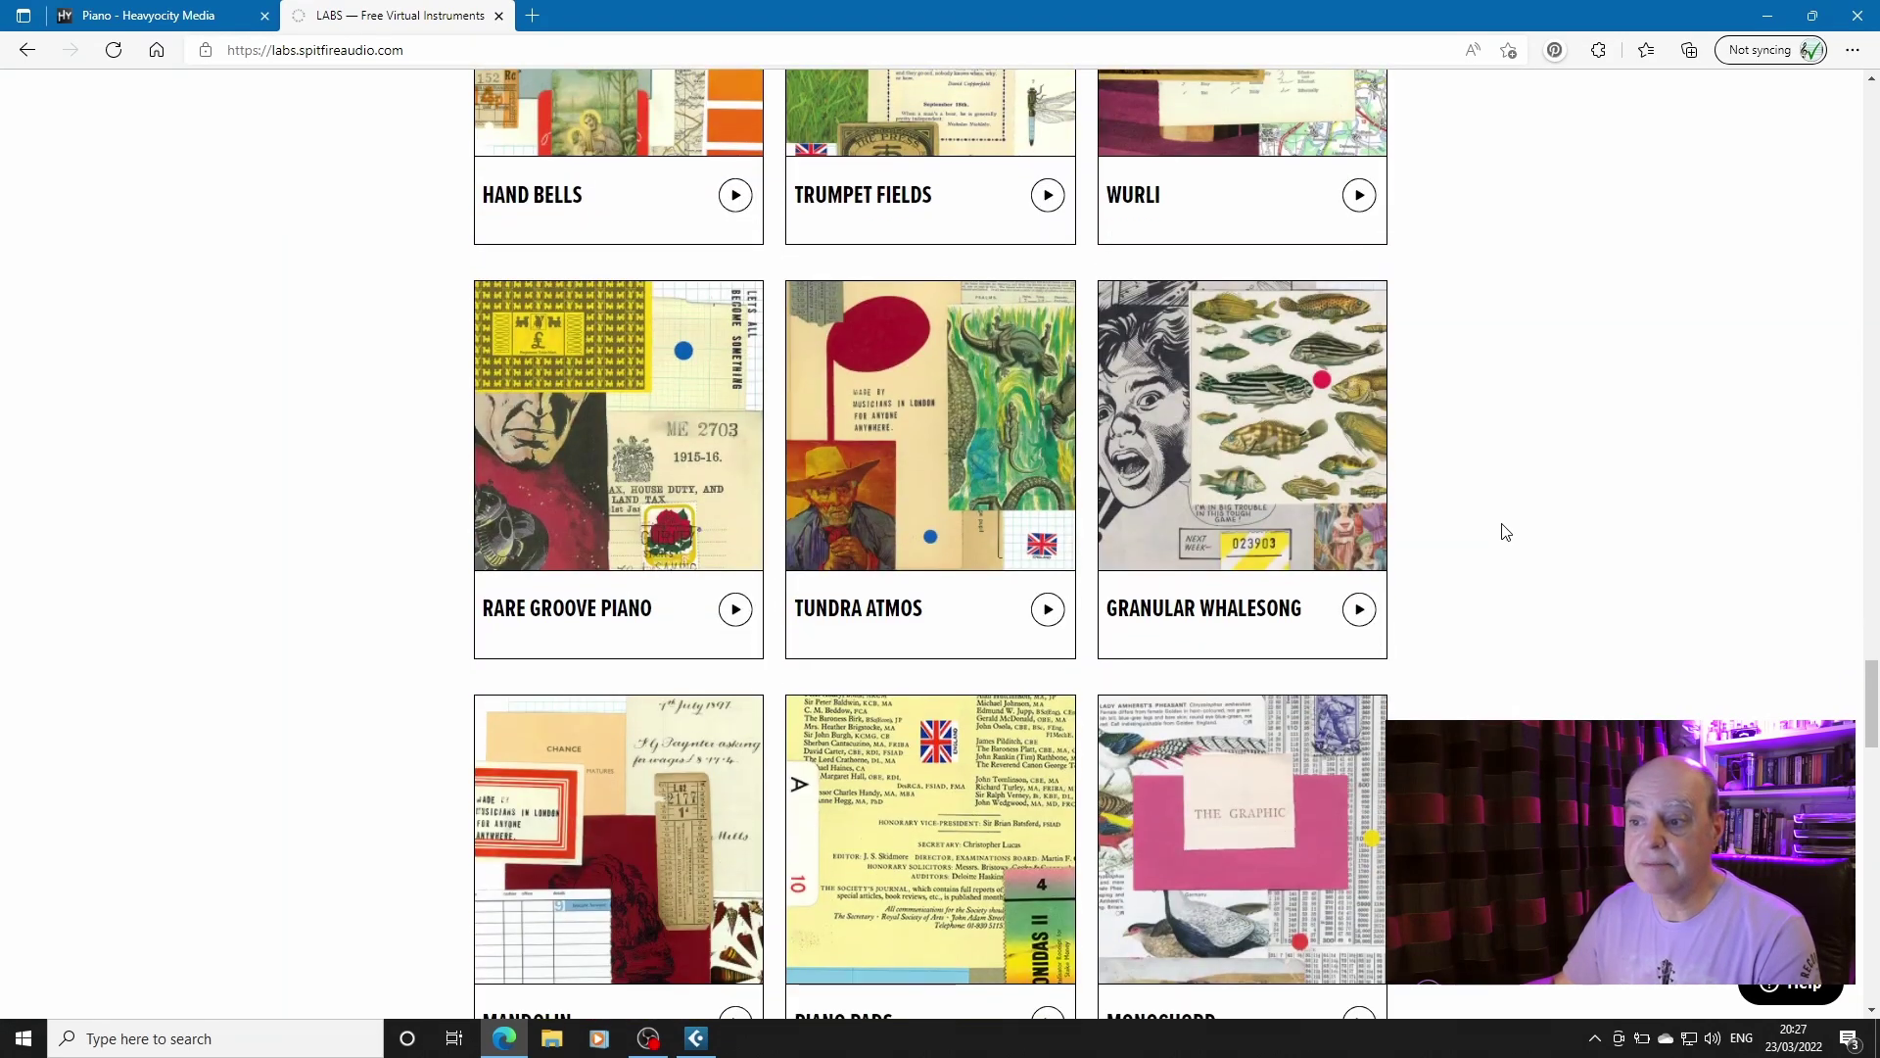
{"action": "scroll", "coordinate": [1503, 531], "scroll_direction": "down", "scroll_amount": 3}
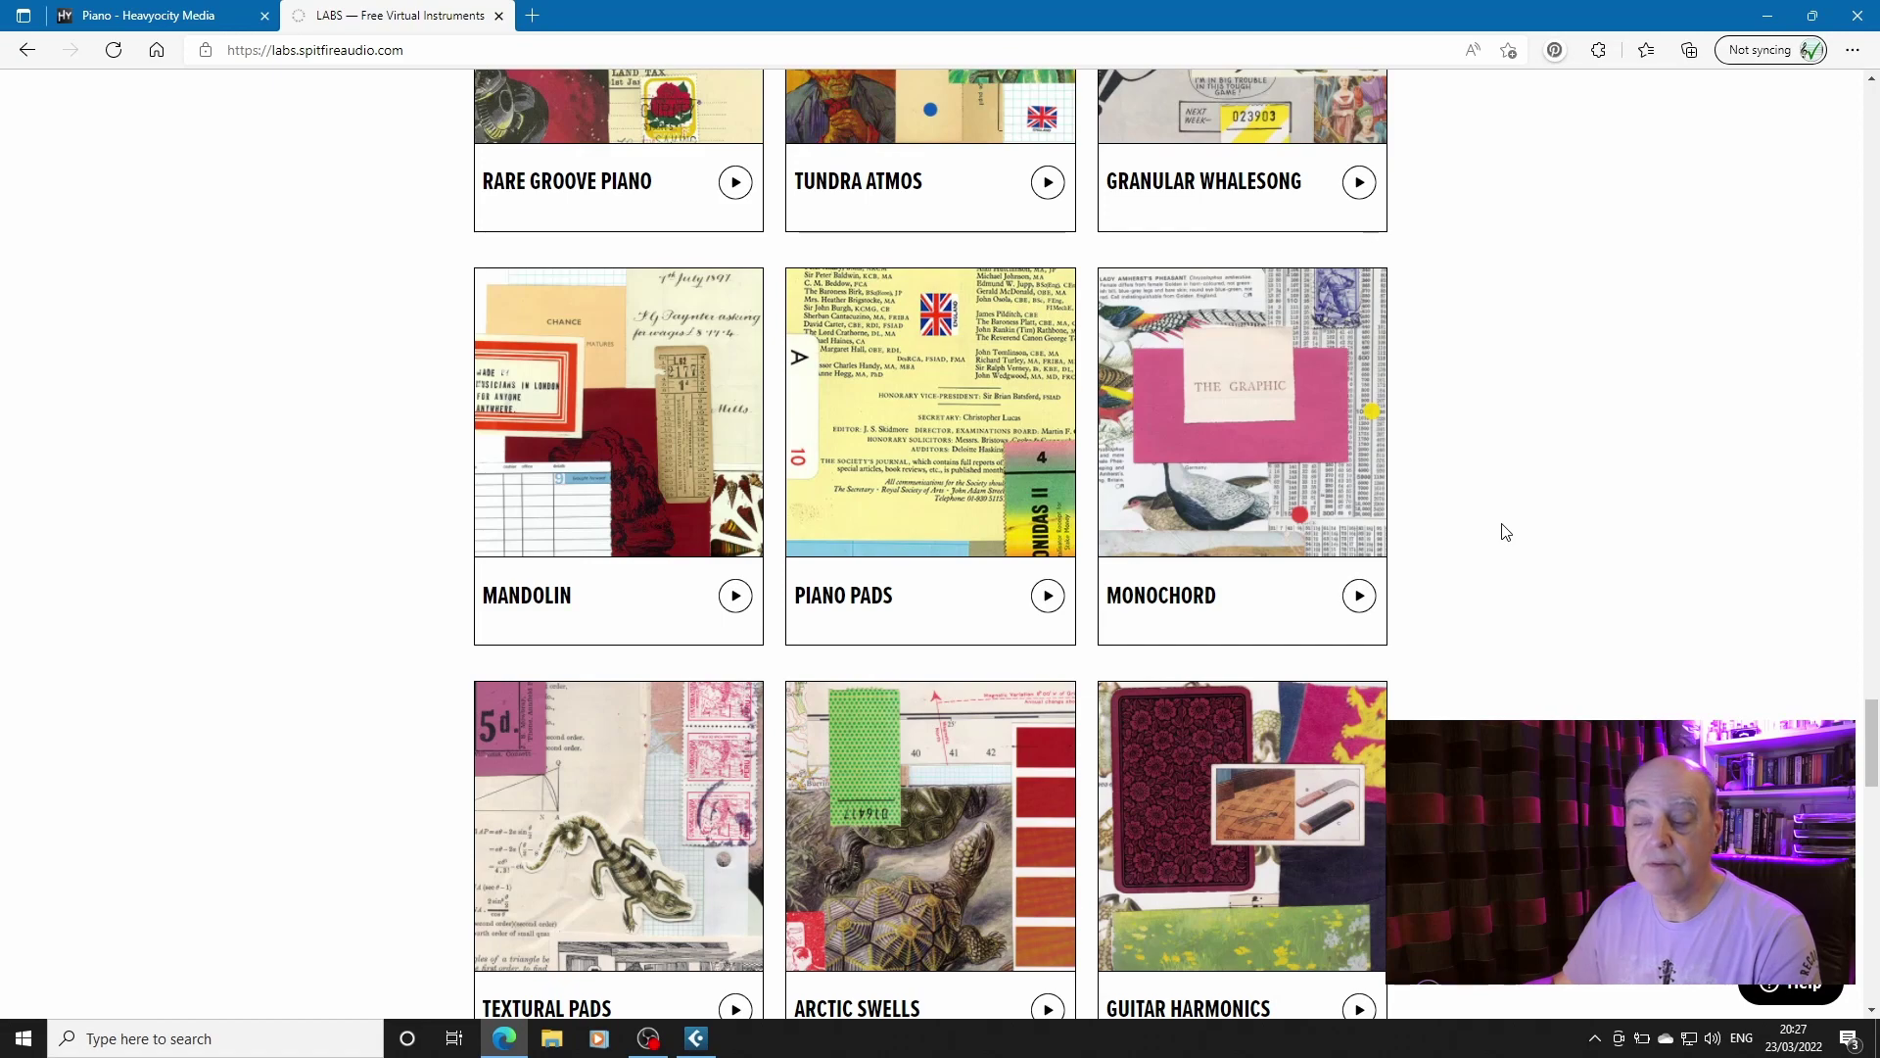
{"action": "scroll", "coordinate": [1503, 531], "scroll_direction": "down", "scroll_amount": 2}
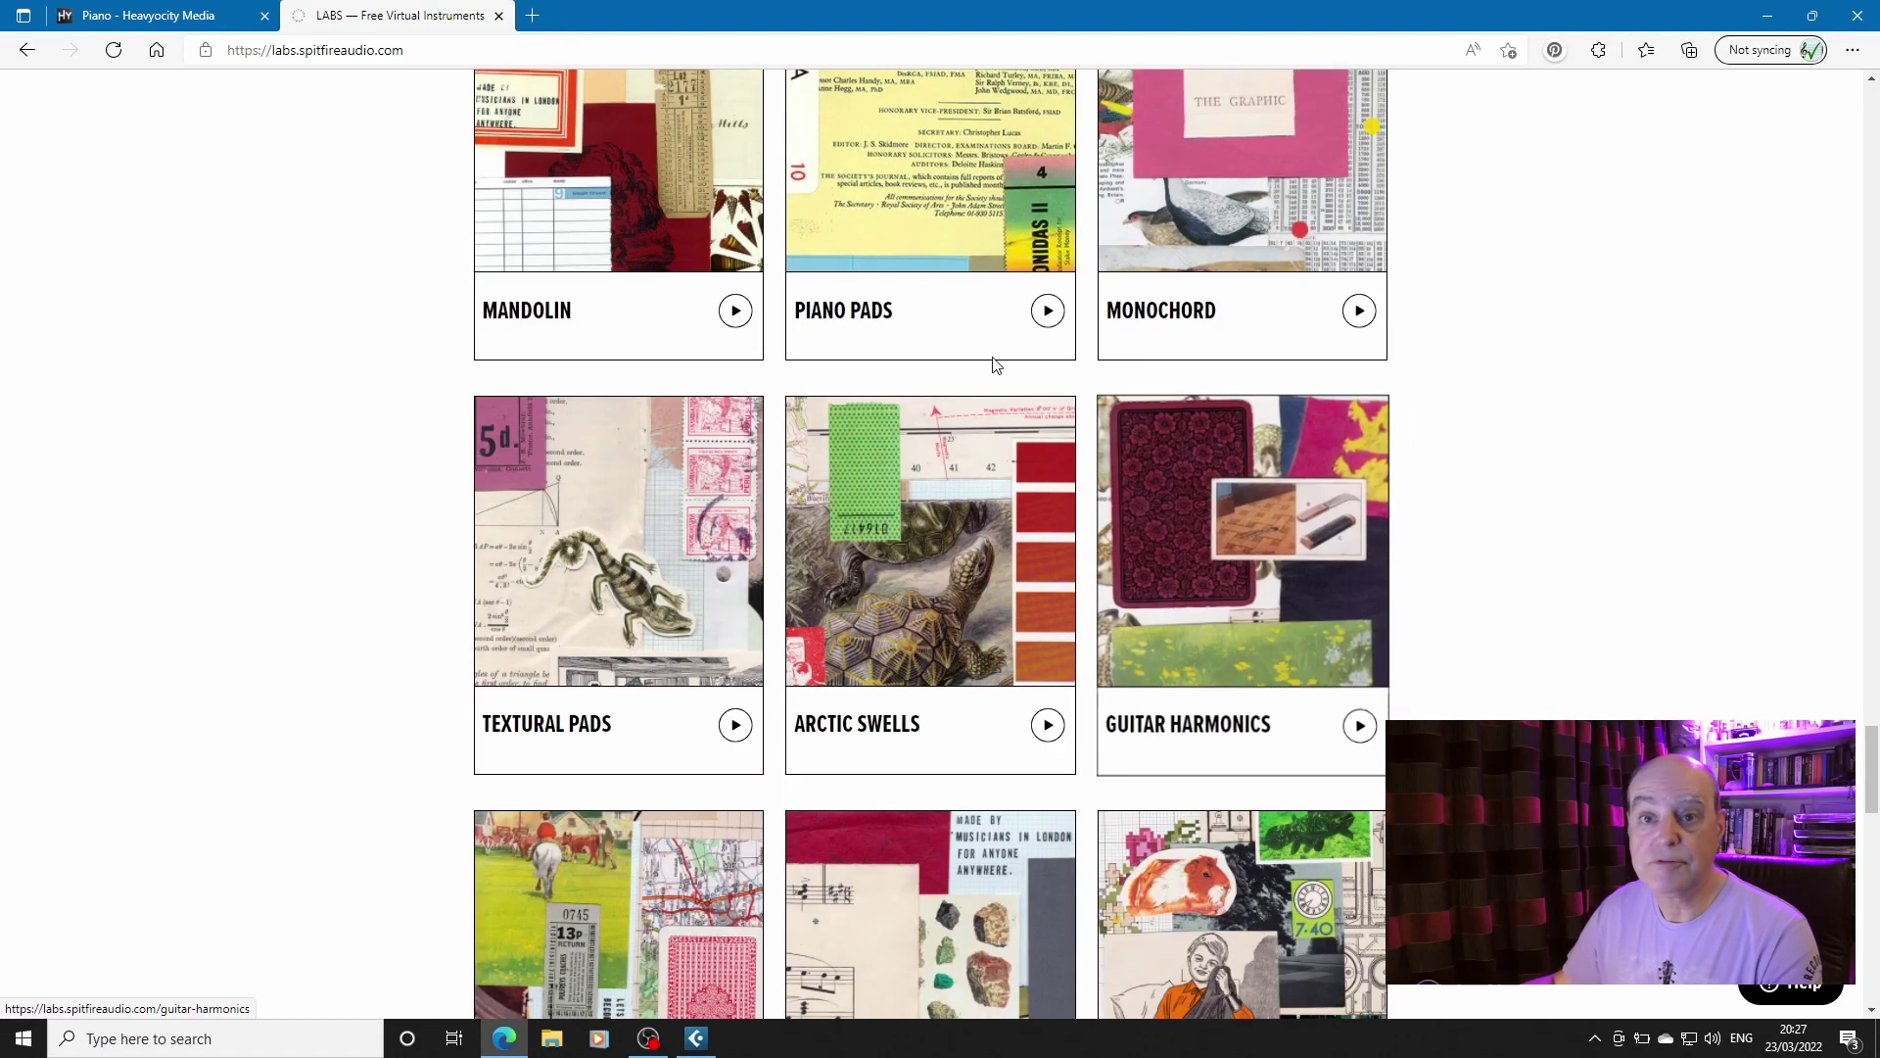
Return to the Heavyocity Foundations Piano page and play, then pause, the Wanderings demo
{"action": "left_click", "coordinate": [130, 24]}
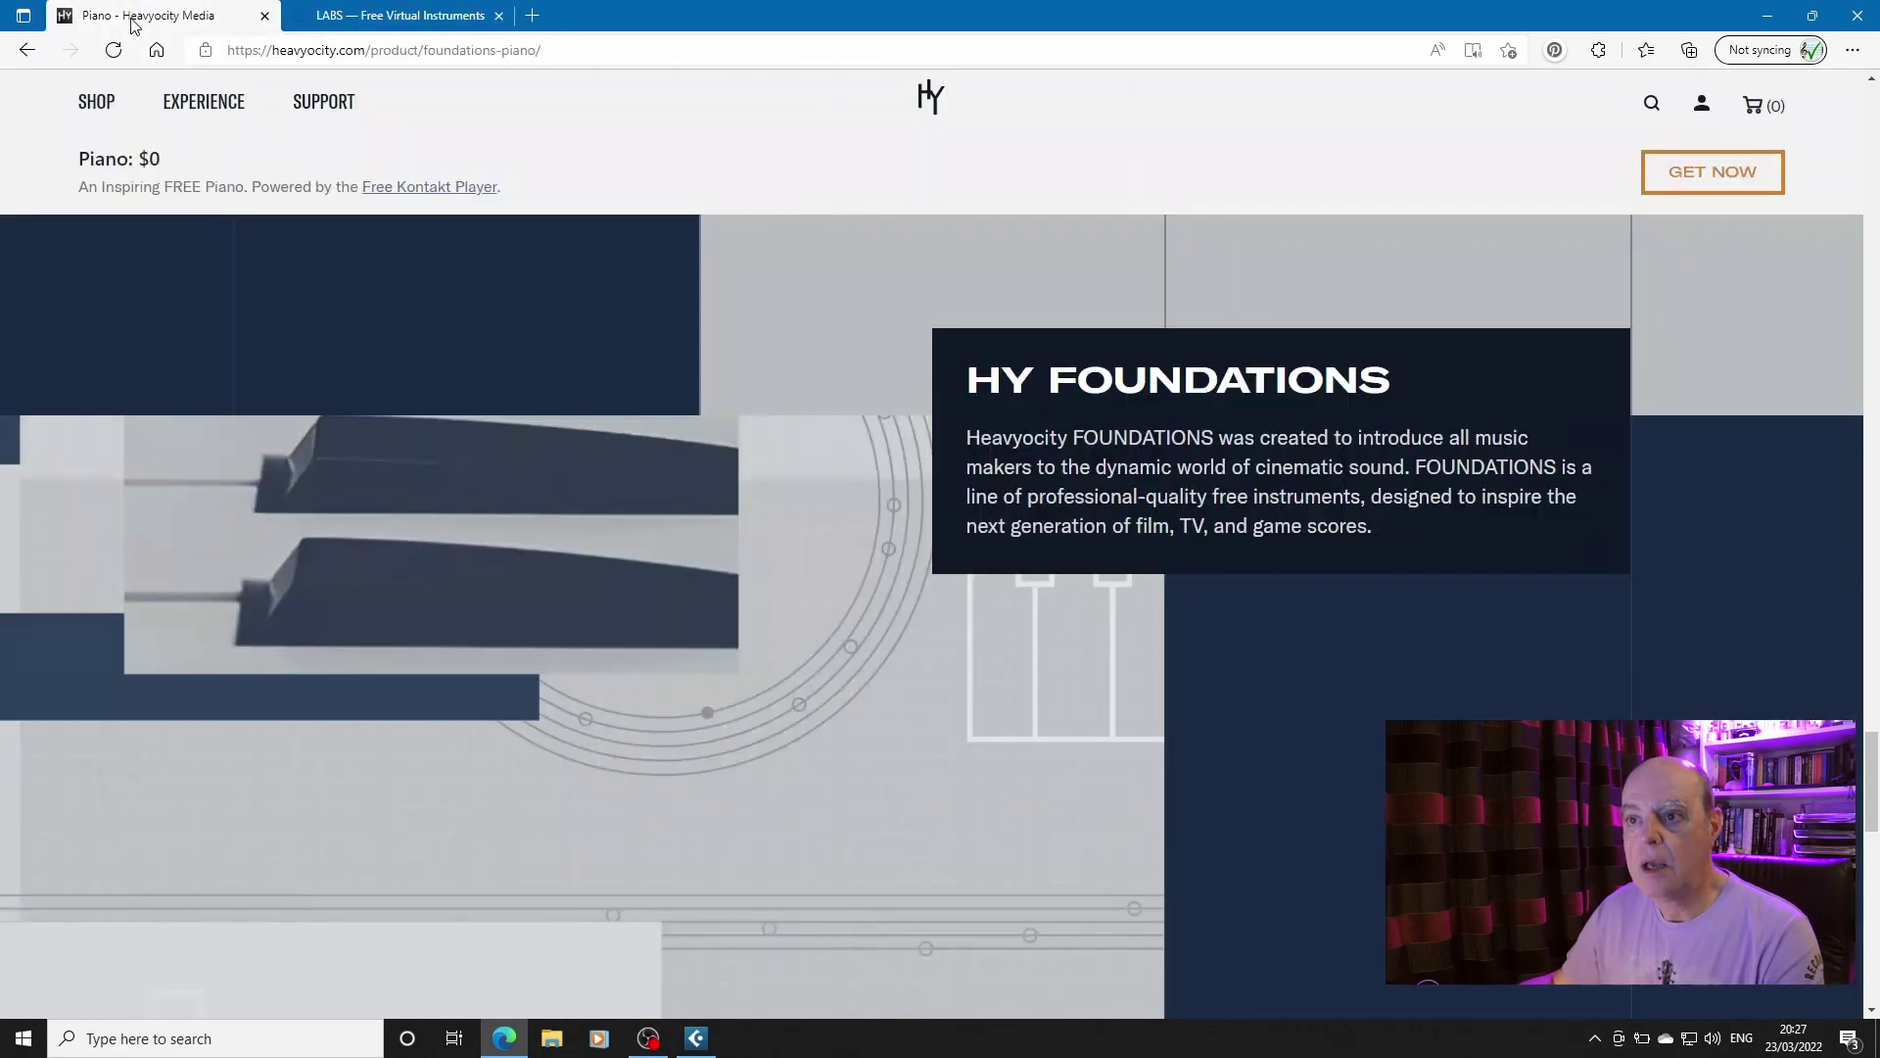
{"action": "scroll", "coordinate": [1091, 333], "scroll_direction": "up", "scroll_amount": 3}
{"action": "scroll", "coordinate": [1090, 332], "scroll_direction": "up", "scroll_amount": 3}
{"action": "scroll", "coordinate": [1090, 333], "scroll_direction": "up", "scroll_amount": 3}
{"action": "scroll", "coordinate": [1090, 332], "scroll_direction": "up", "scroll_amount": 3}
{"action": "scroll", "coordinate": [1091, 333], "scroll_direction": "up", "scroll_amount": 3}
{"action": "scroll", "coordinate": [1090, 333], "scroll_direction": "up", "scroll_amount": 3}
{"action": "scroll", "coordinate": [1090, 332], "scroll_direction": "up", "scroll_amount": 3}
{"action": "scroll", "coordinate": [1090, 332], "scroll_direction": "up", "scroll_amount": 3}
{"action": "scroll", "coordinate": [1091, 333], "scroll_direction": "up", "scroll_amount": 4}
{"action": "scroll", "coordinate": [1090, 331], "scroll_direction": "down", "scroll_amount": 3}
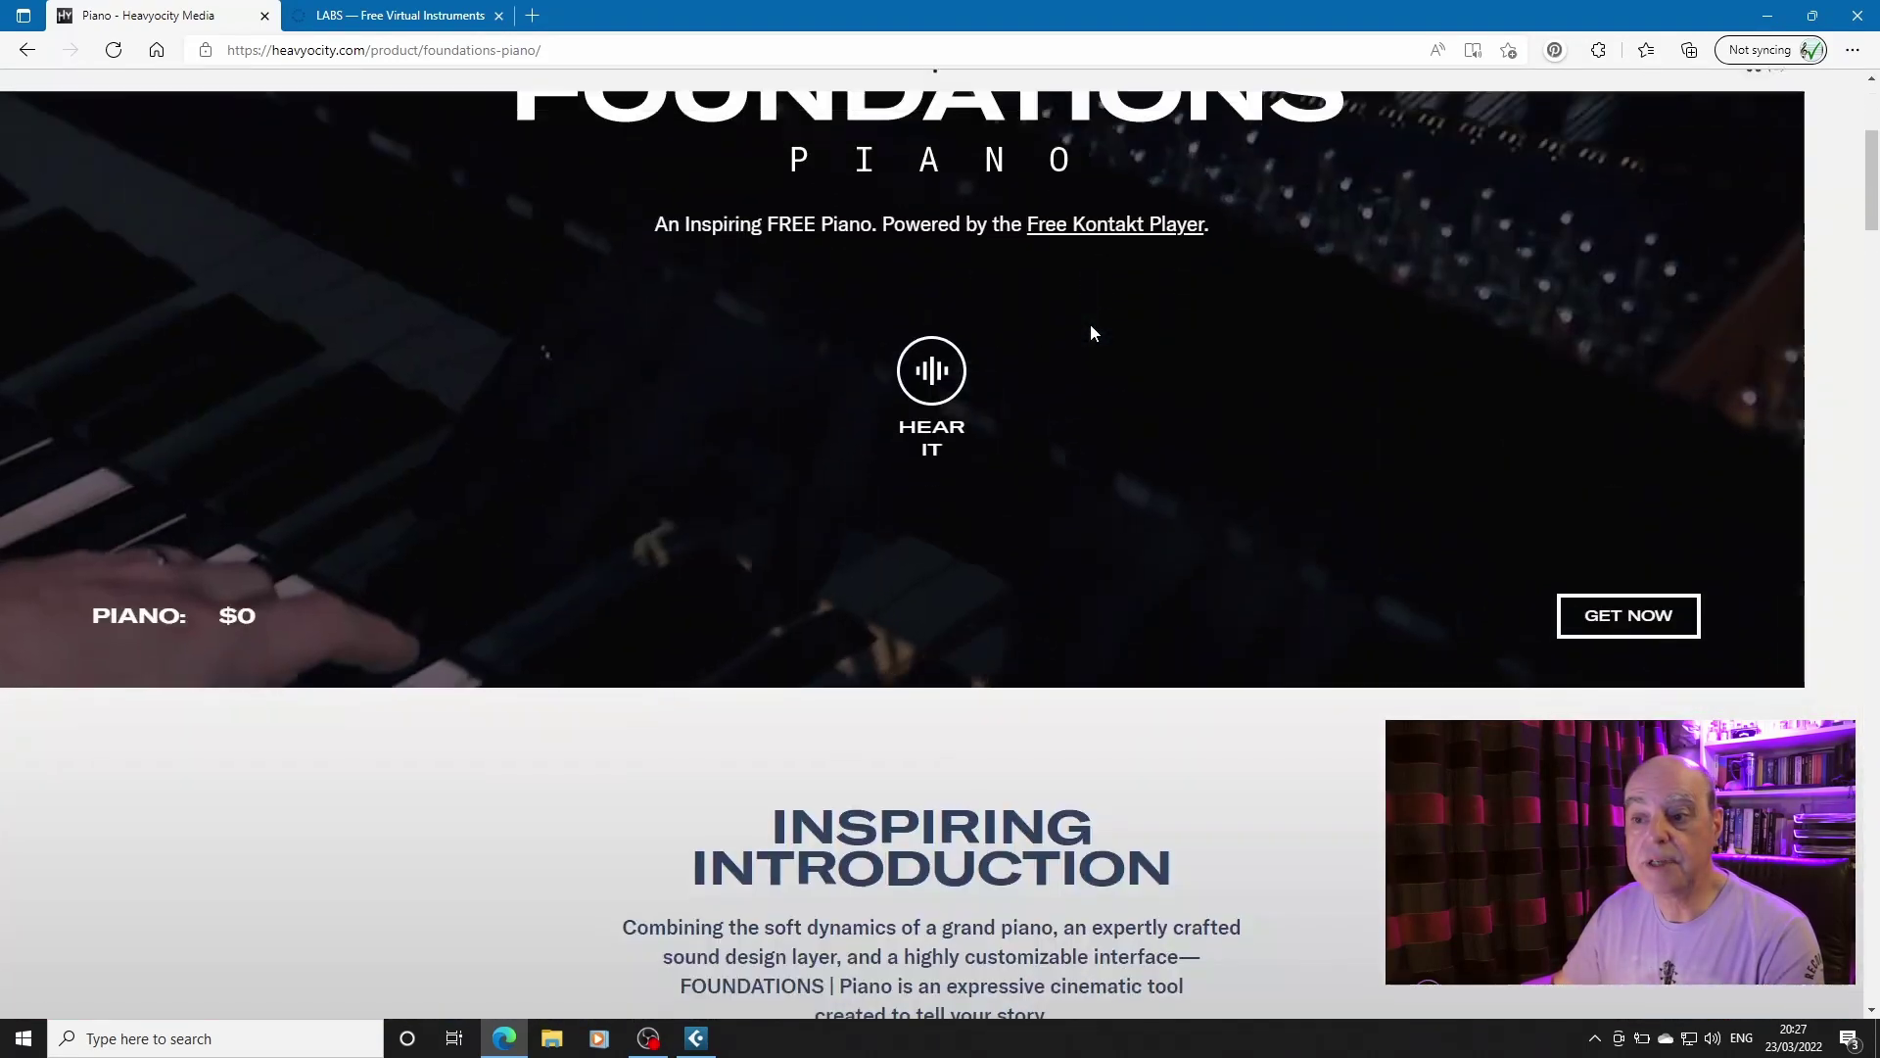
{"action": "scroll", "coordinate": [1090, 332], "scroll_direction": "down", "scroll_amount": 3}
{"action": "scroll", "coordinate": [1090, 332], "scroll_direction": "down", "scroll_amount": 3}
{"action": "scroll", "coordinate": [1090, 330], "scroll_direction": "down", "scroll_amount": 3}
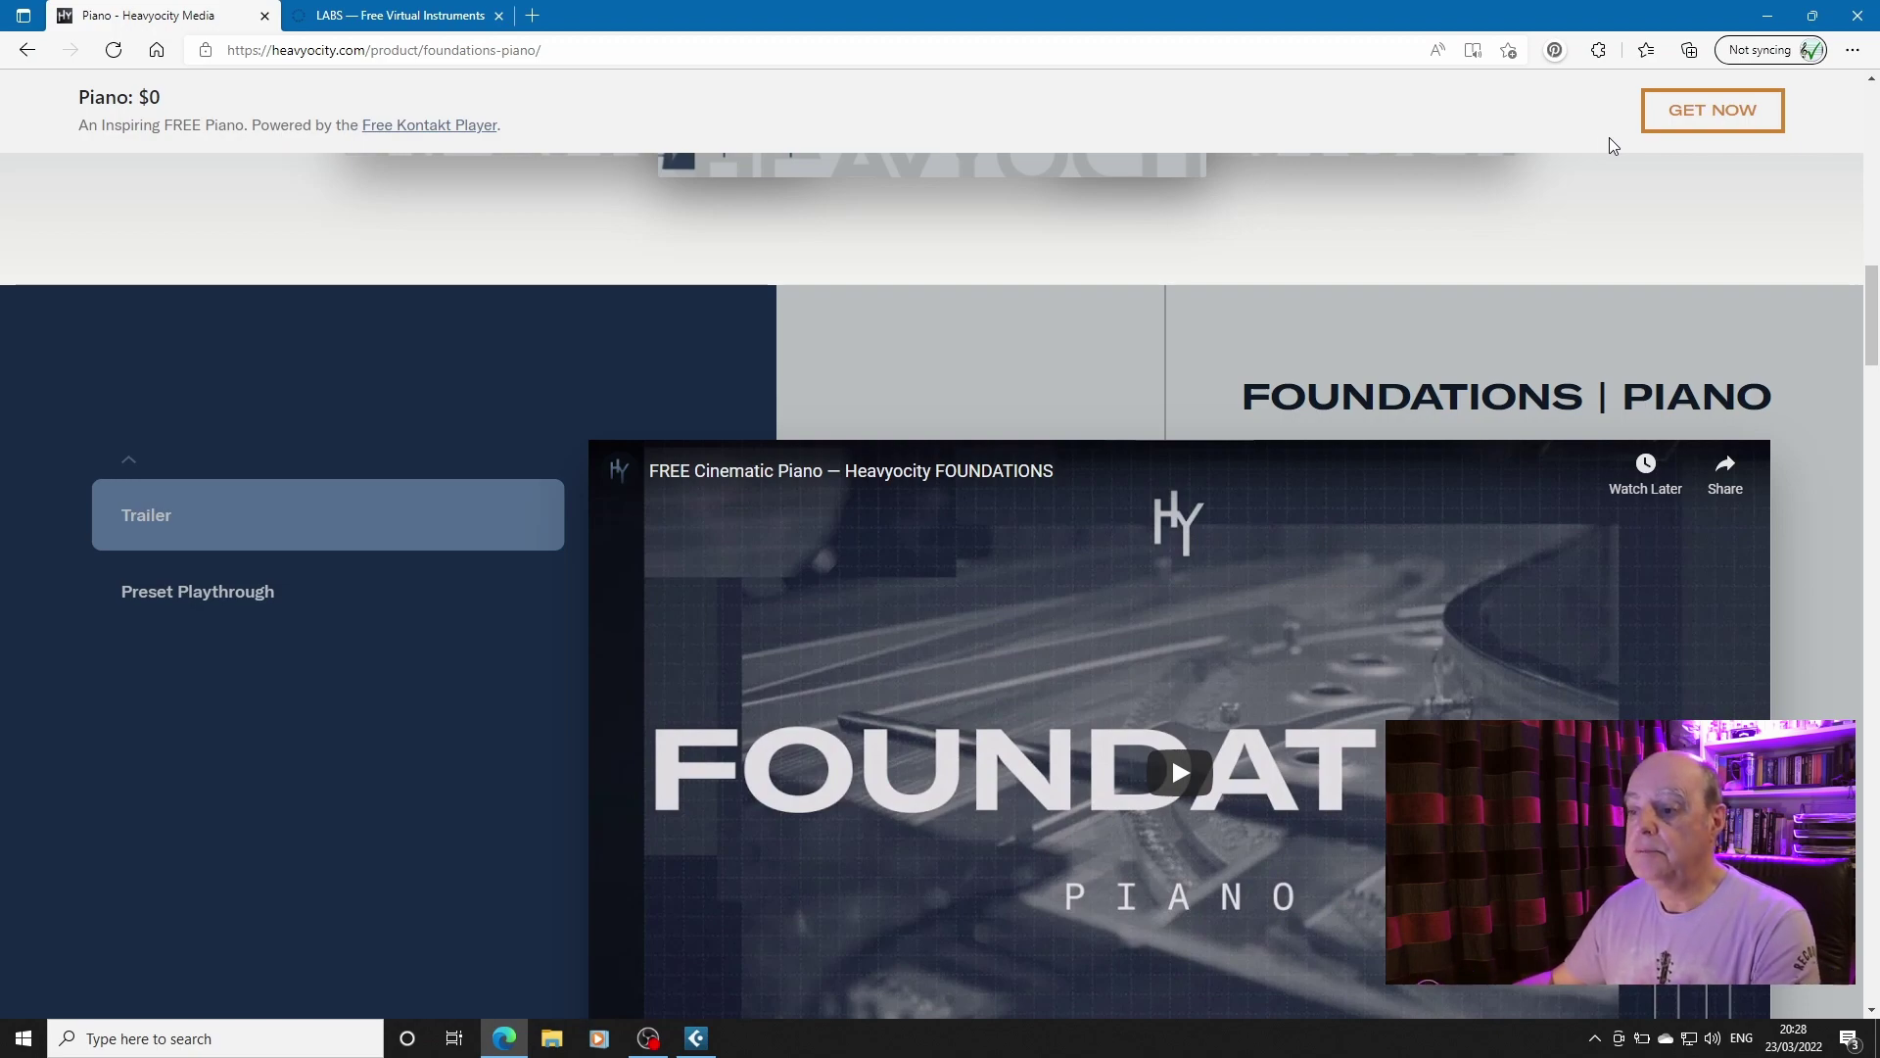
{"action": "scroll", "coordinate": [1588, 133], "scroll_direction": "up", "scroll_amount": 5}
{"action": "scroll", "coordinate": [1561, 127], "scroll_direction": "up", "scroll_amount": 5}
{"action": "scroll", "coordinate": [1551, 154], "scroll_direction": "up", "scroll_amount": 5}
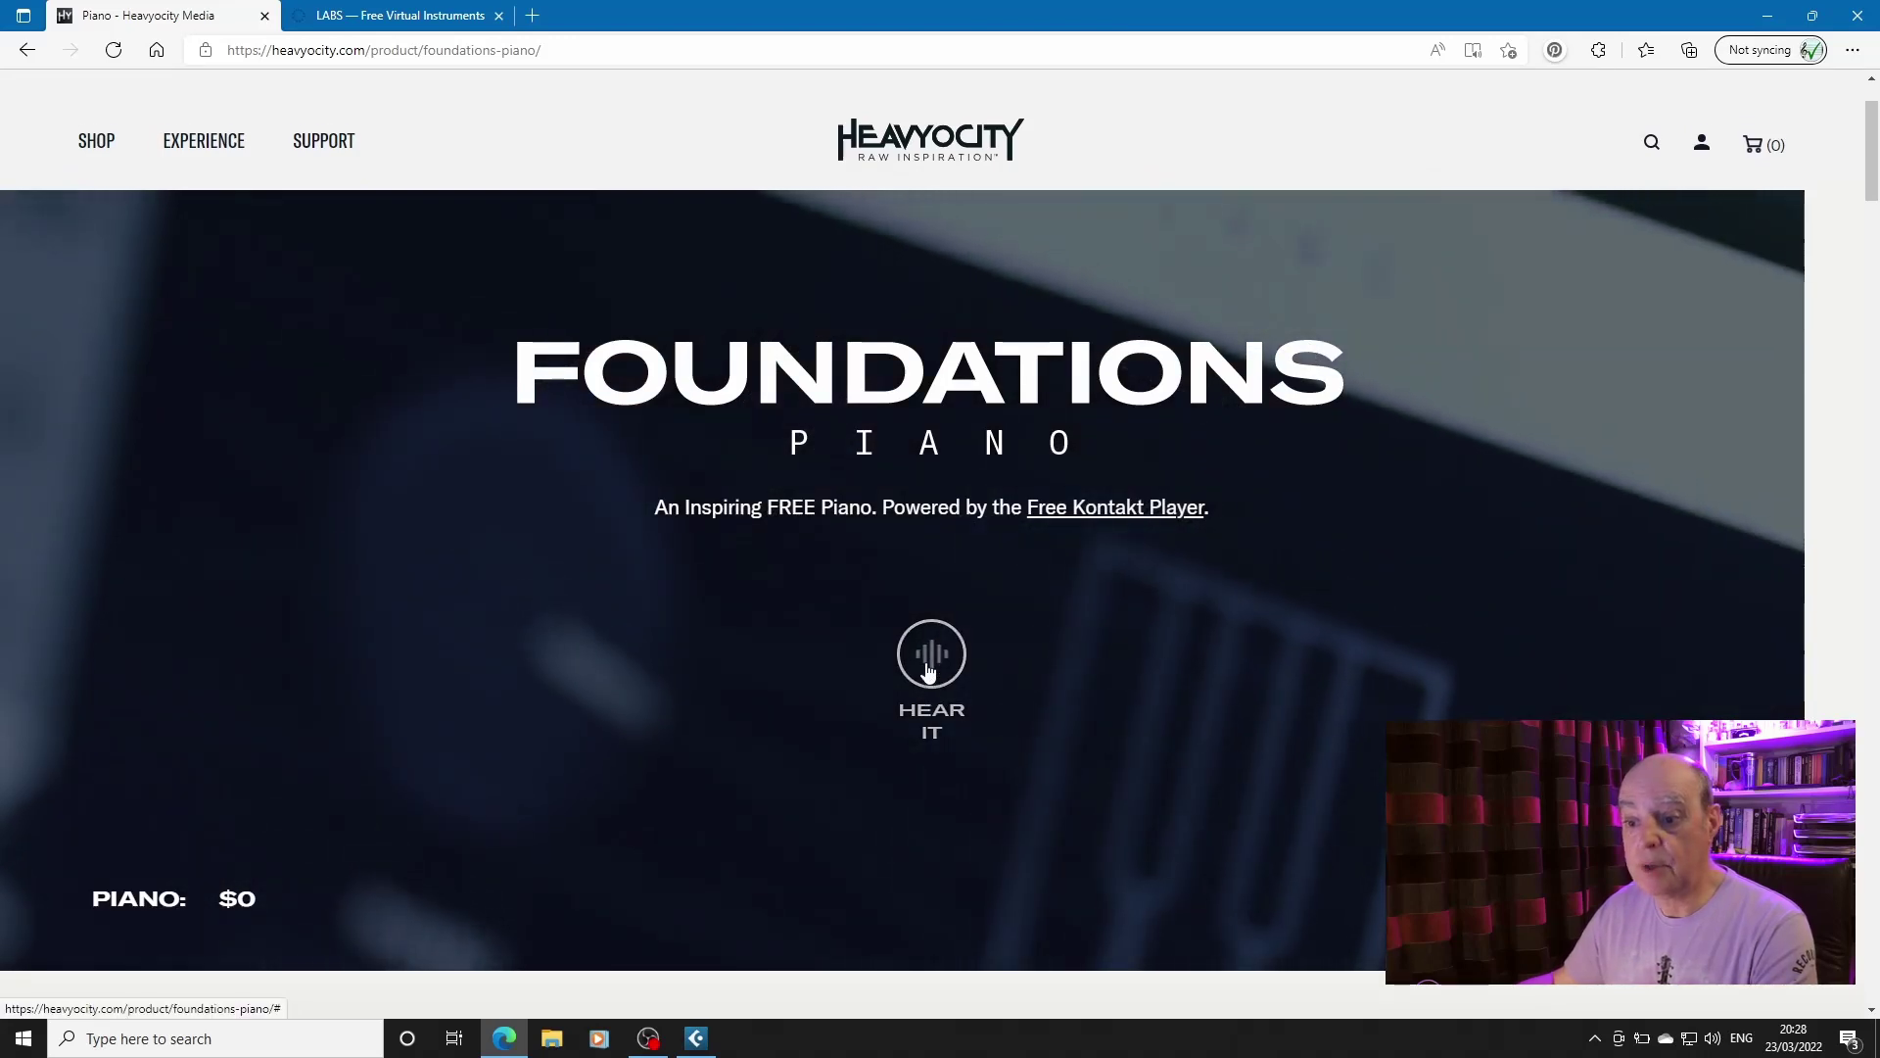
{"action": "left_click", "coordinate": [928, 671]}
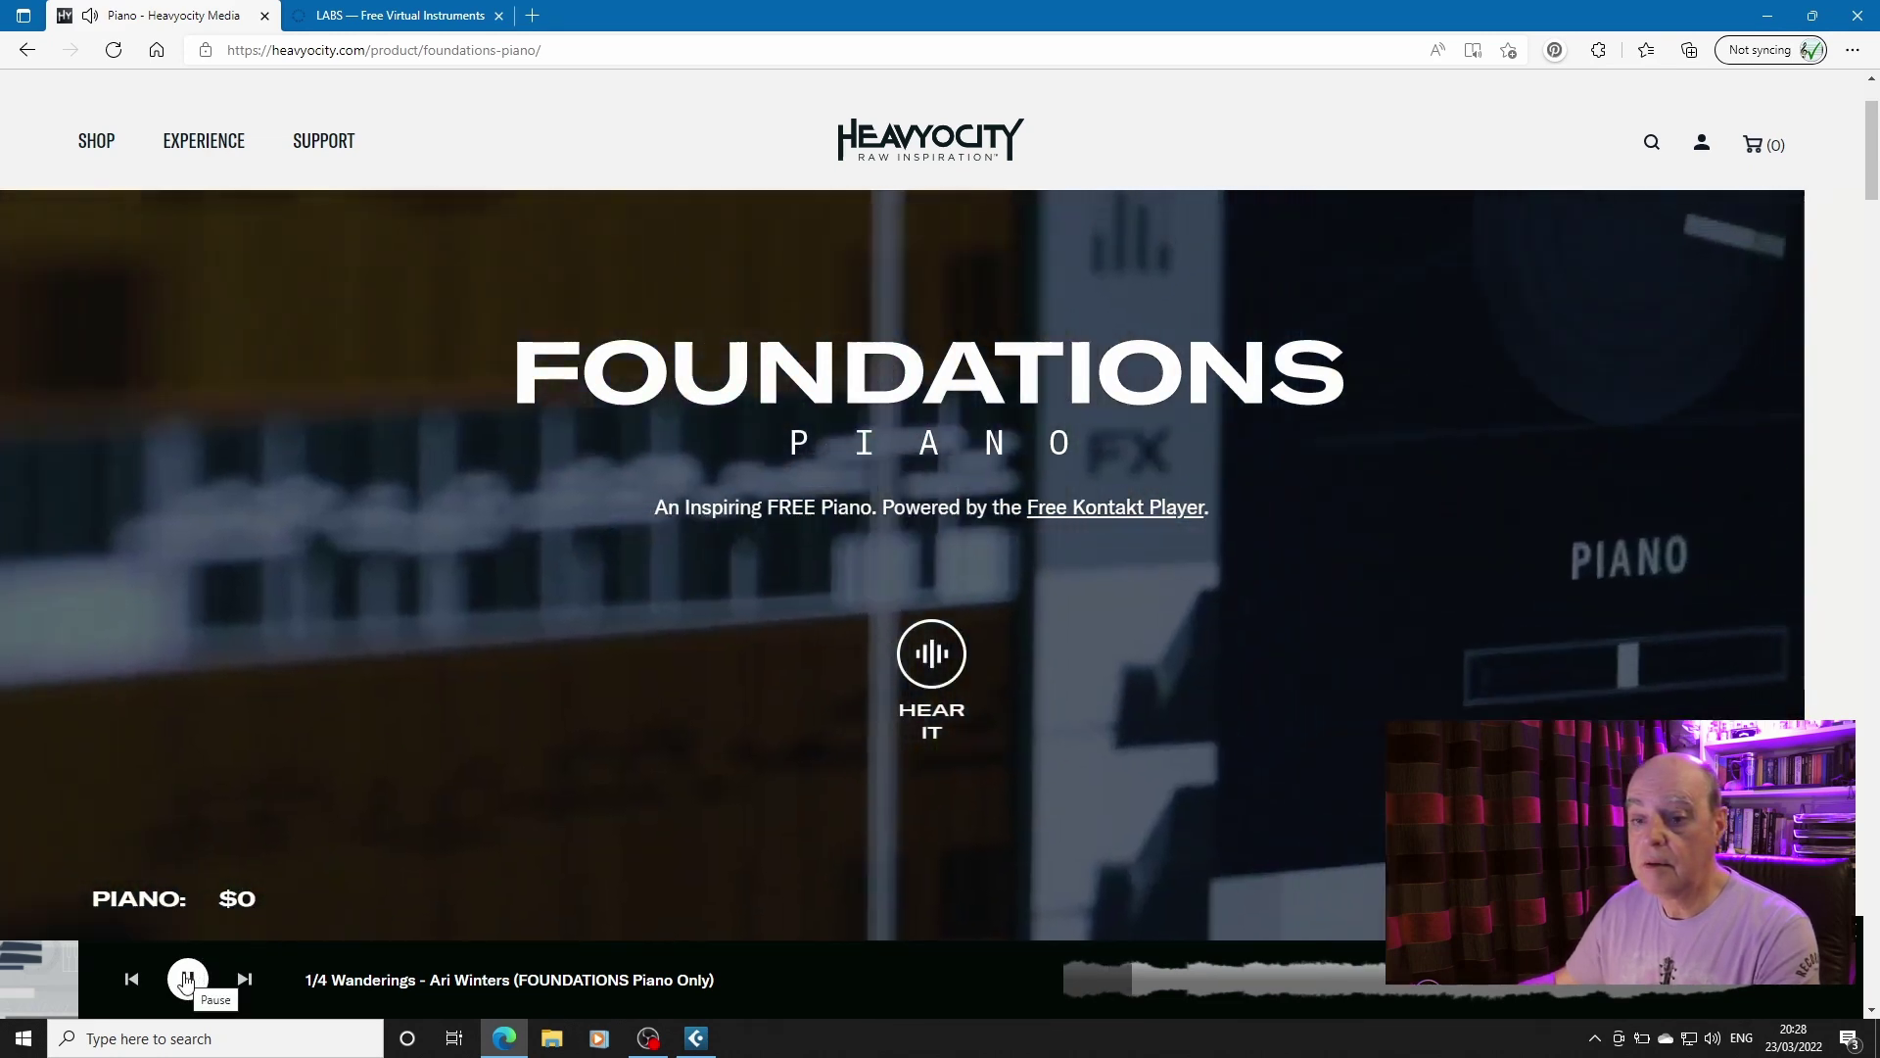
{"action": "left_click", "coordinate": [186, 981]}
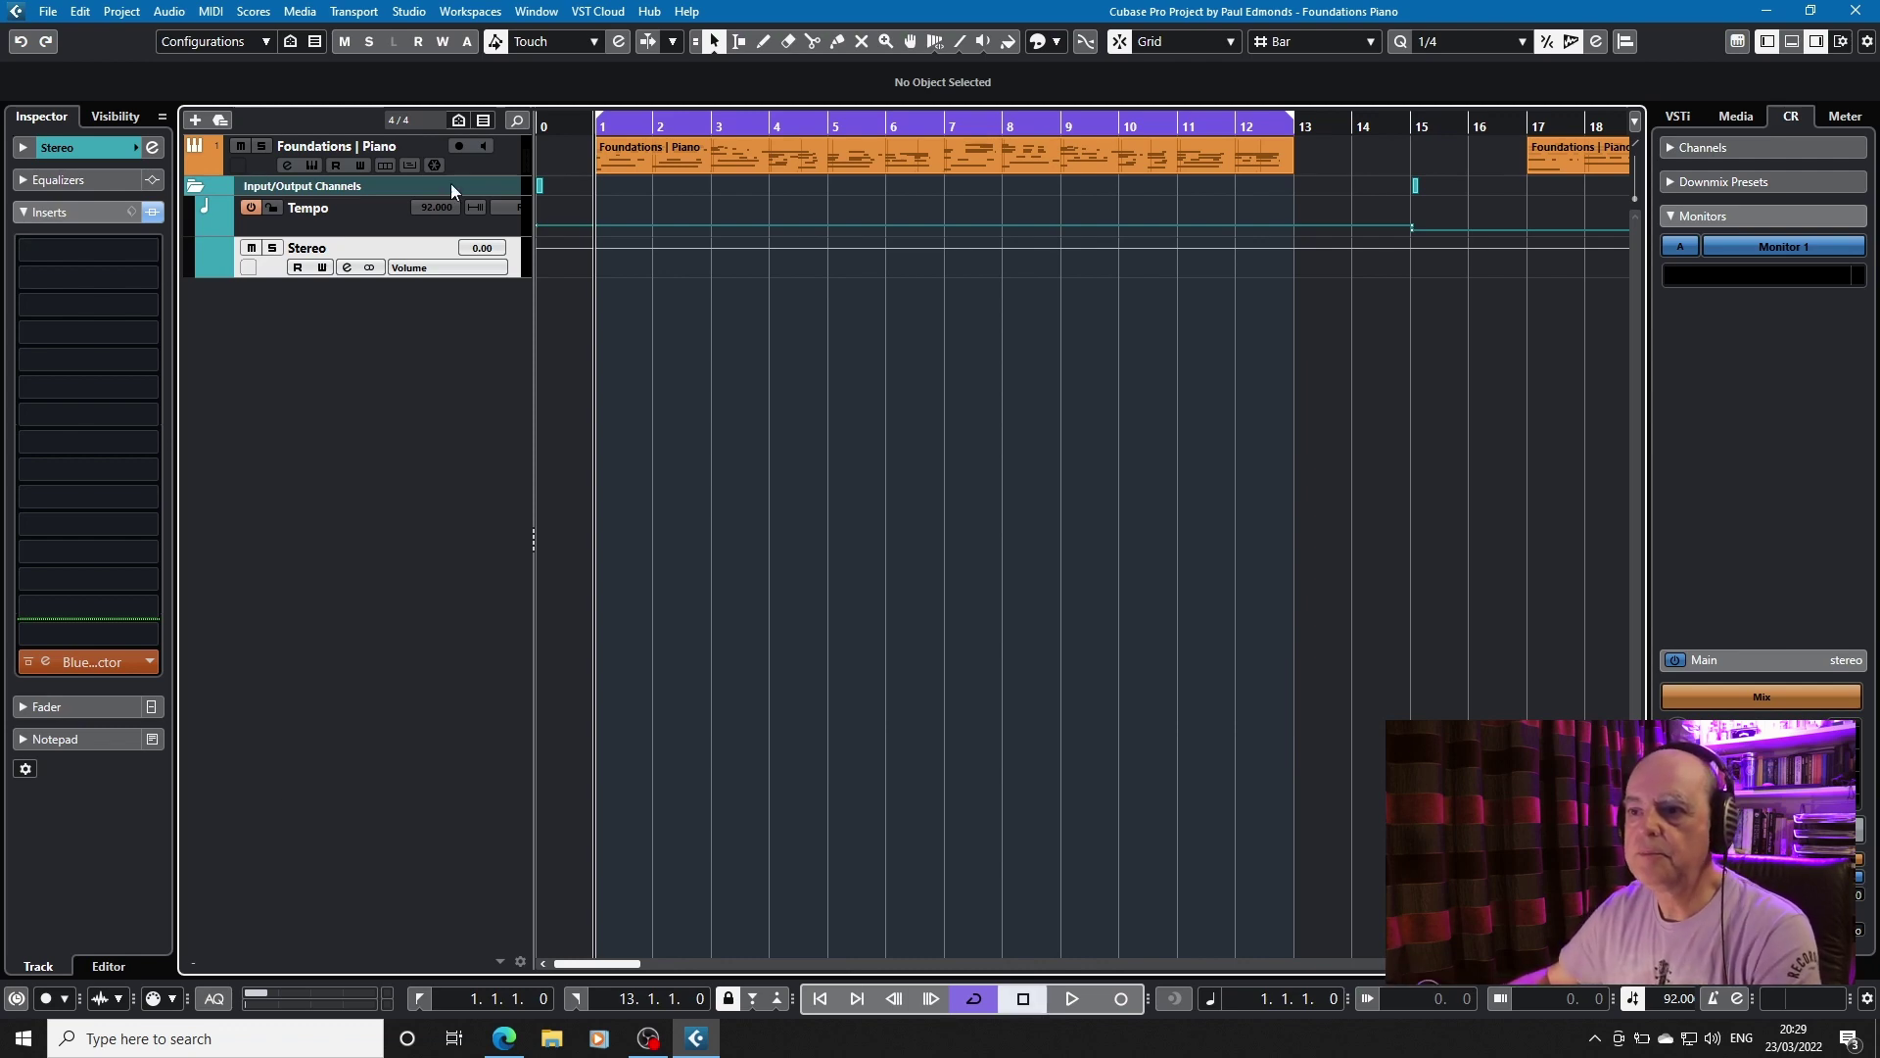
Select the Foundations Piano track, open its Kontakt instrument window and move it up-left
{"action": "left_click", "coordinate": [507, 171]}
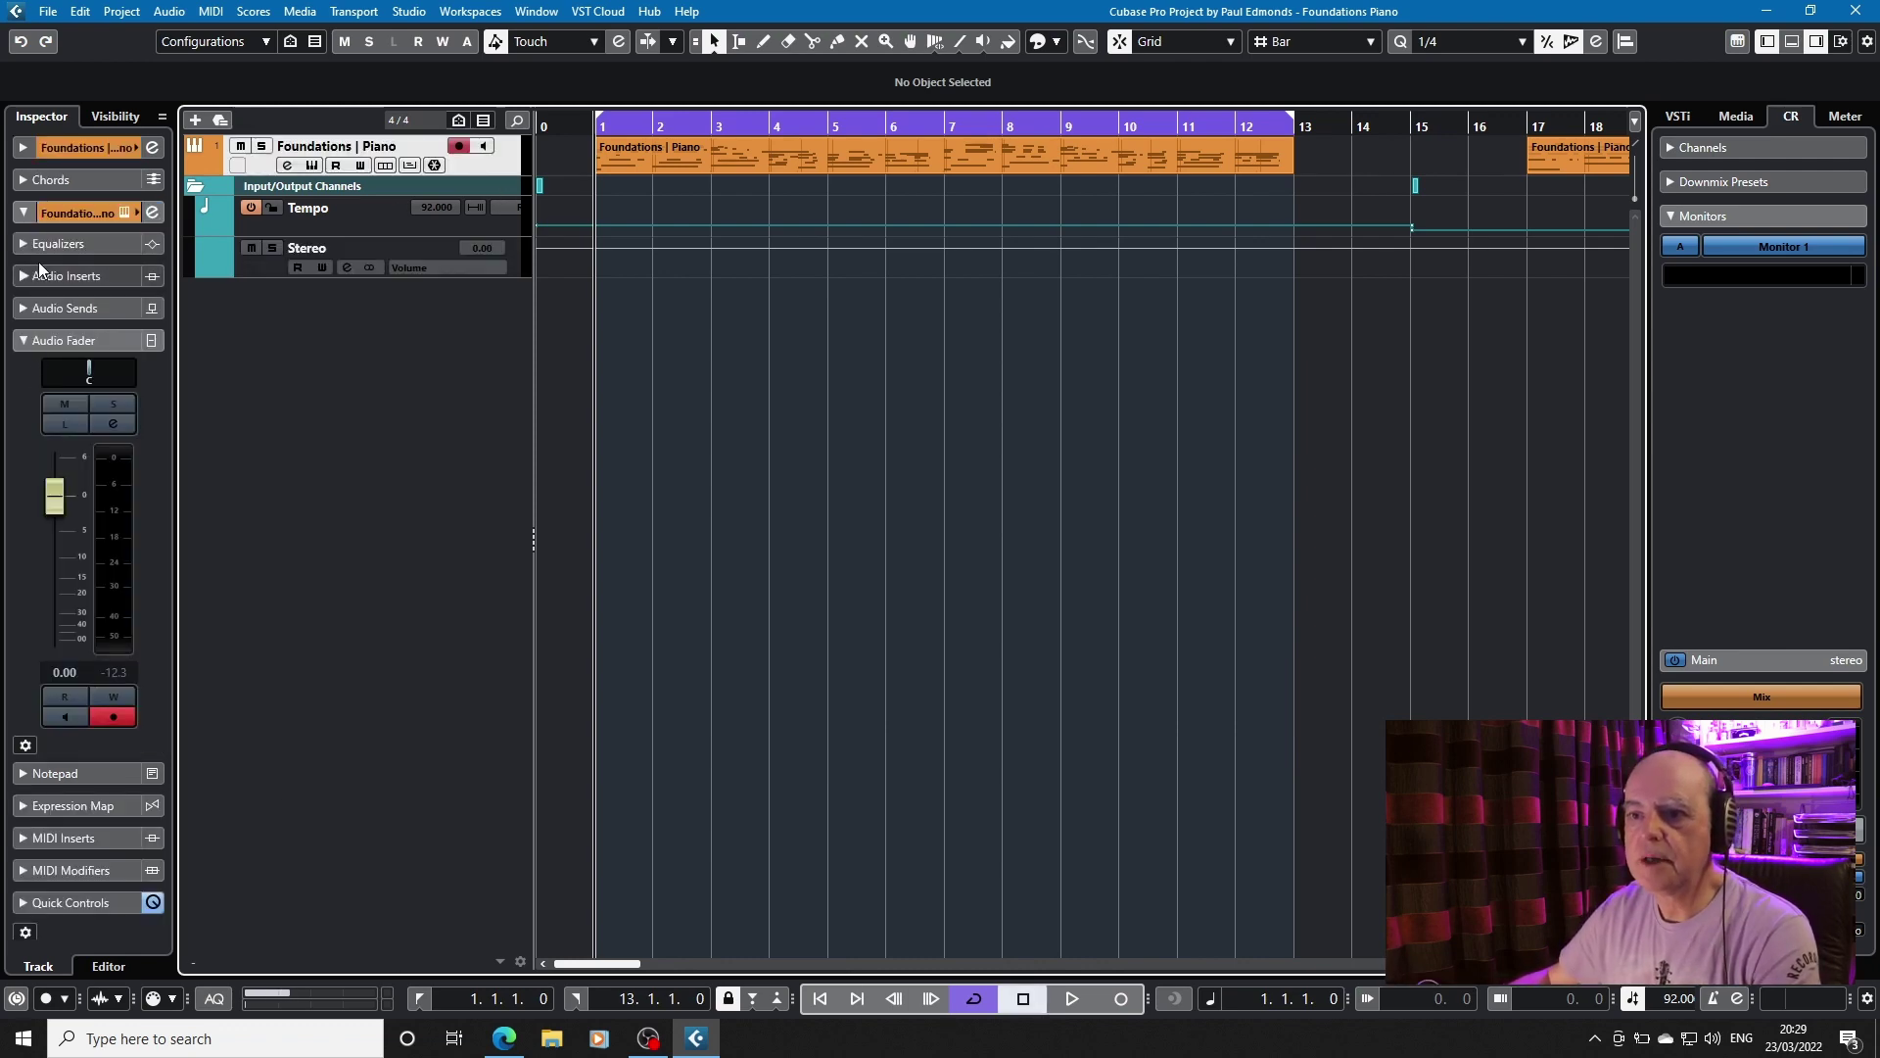
{"action": "left_click", "coordinate": [22, 213]}
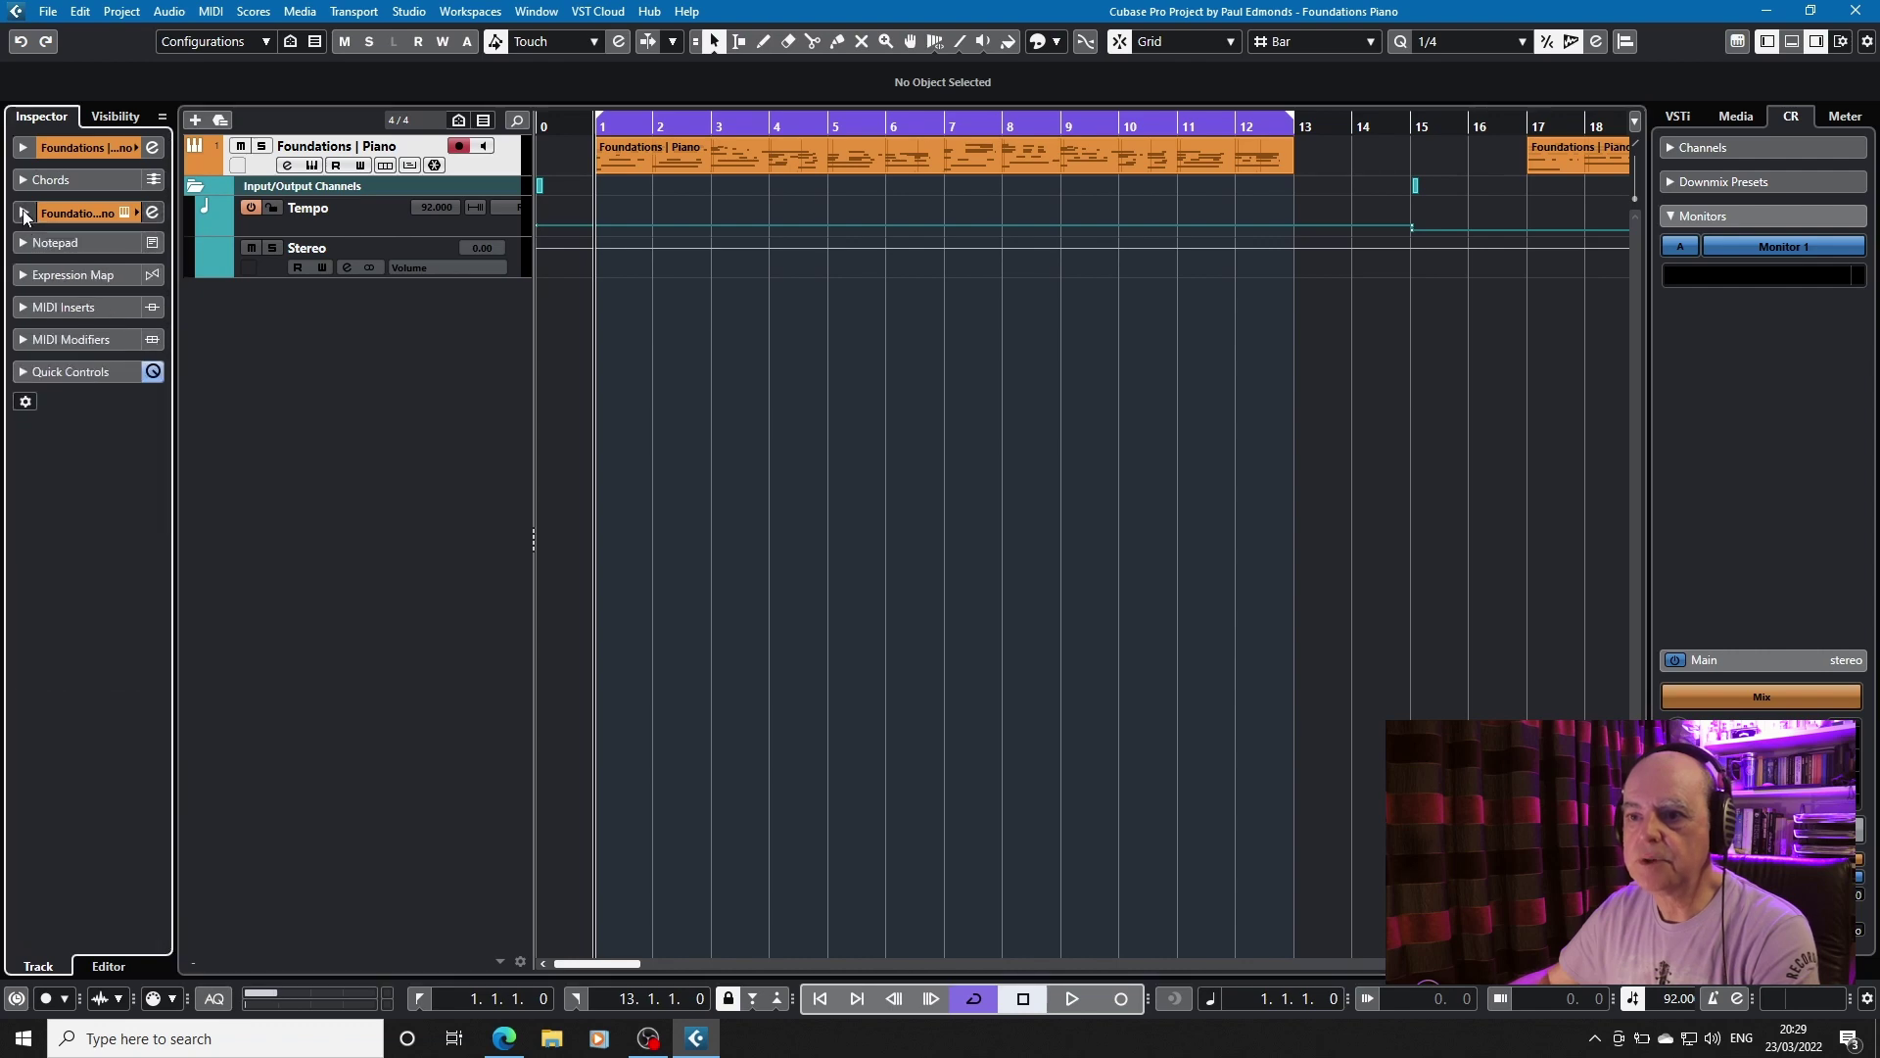
{"action": "left_click", "coordinate": [23, 212]}
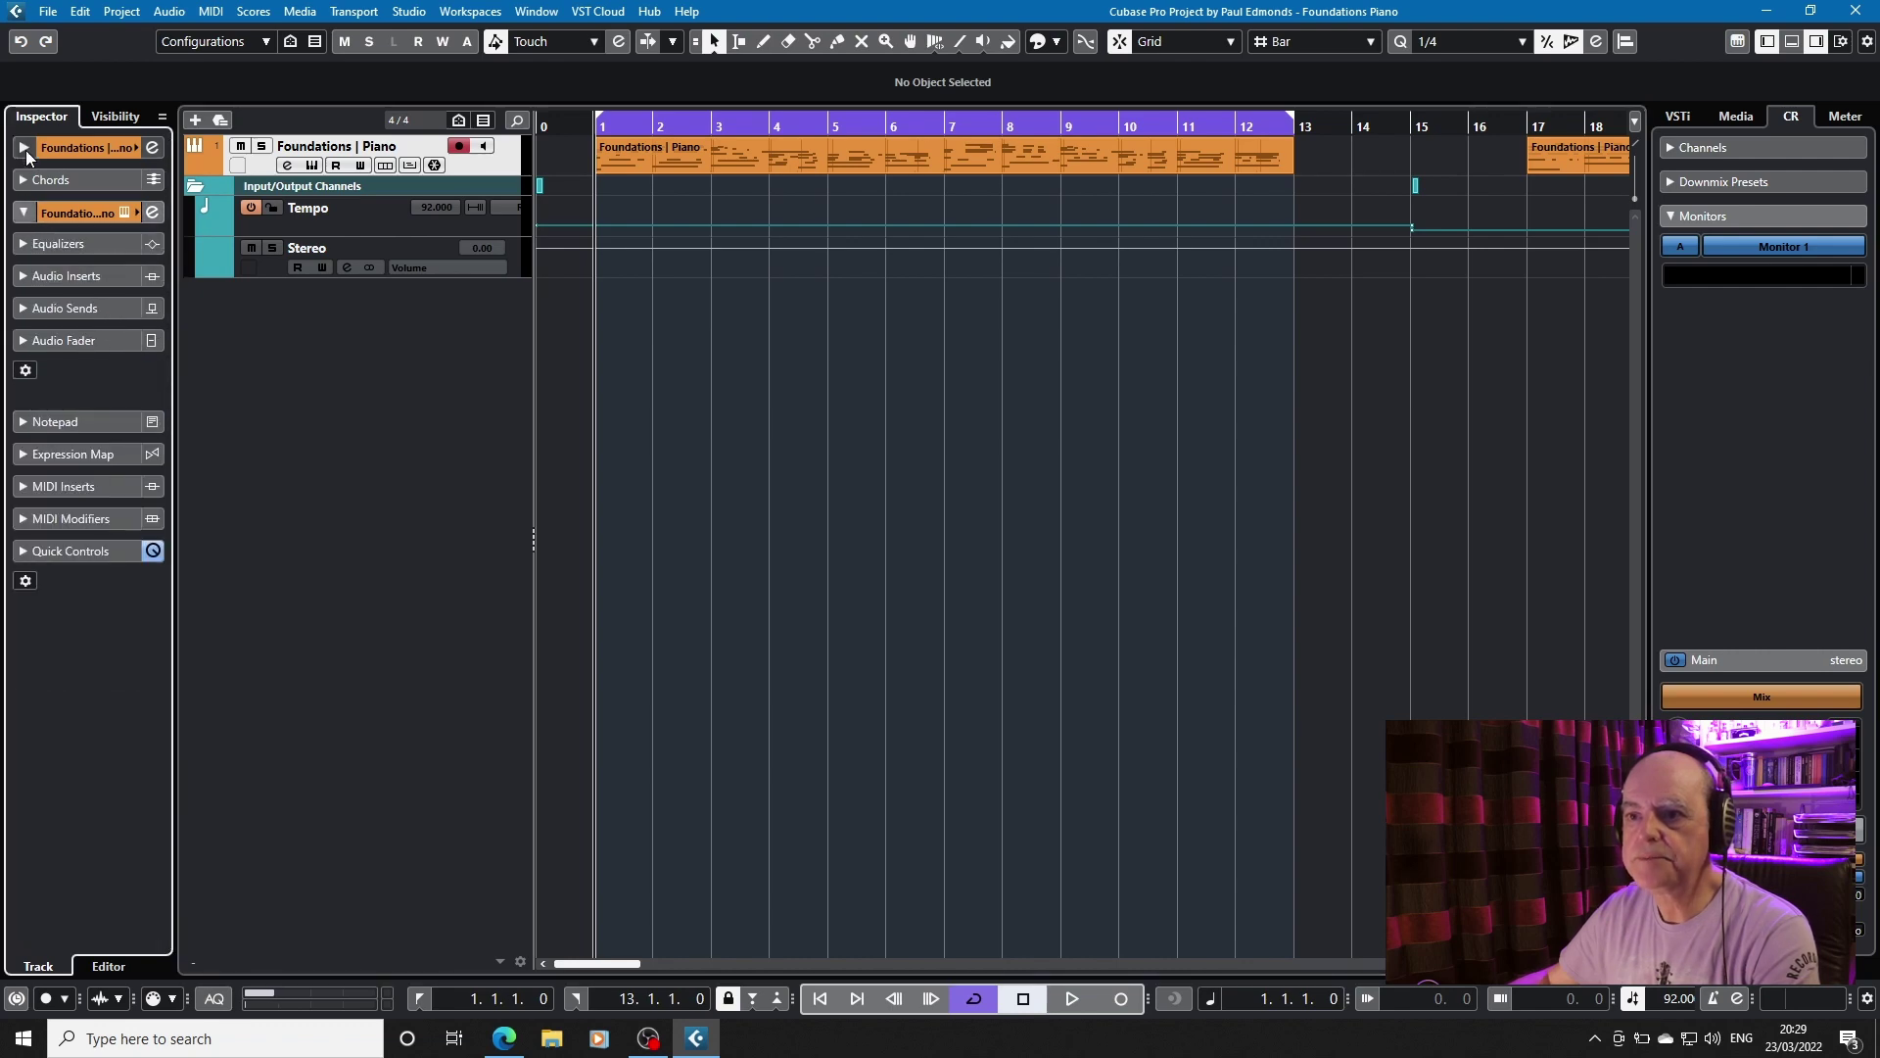
{"action": "left_click", "coordinate": [312, 166]}
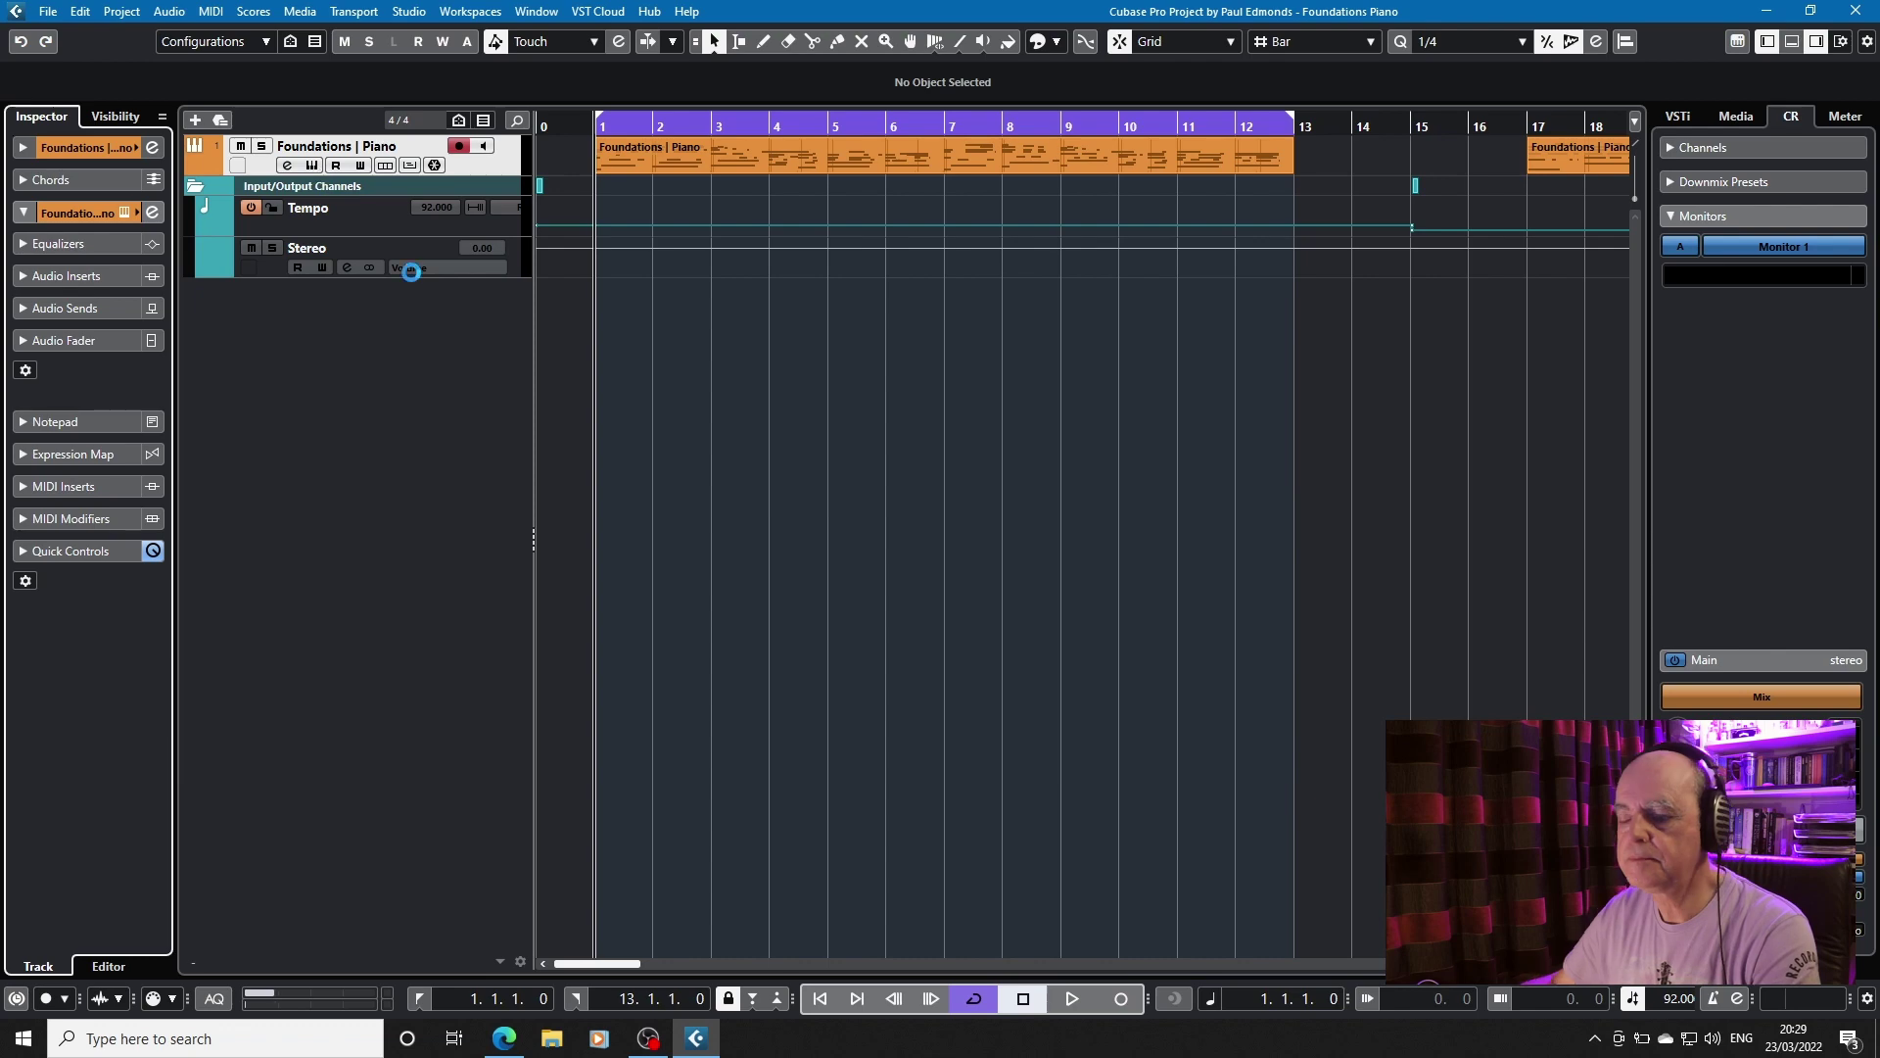
{"action": "left_click_drag", "start_coordinate": [993, 236], "coordinate": [880, 201]}
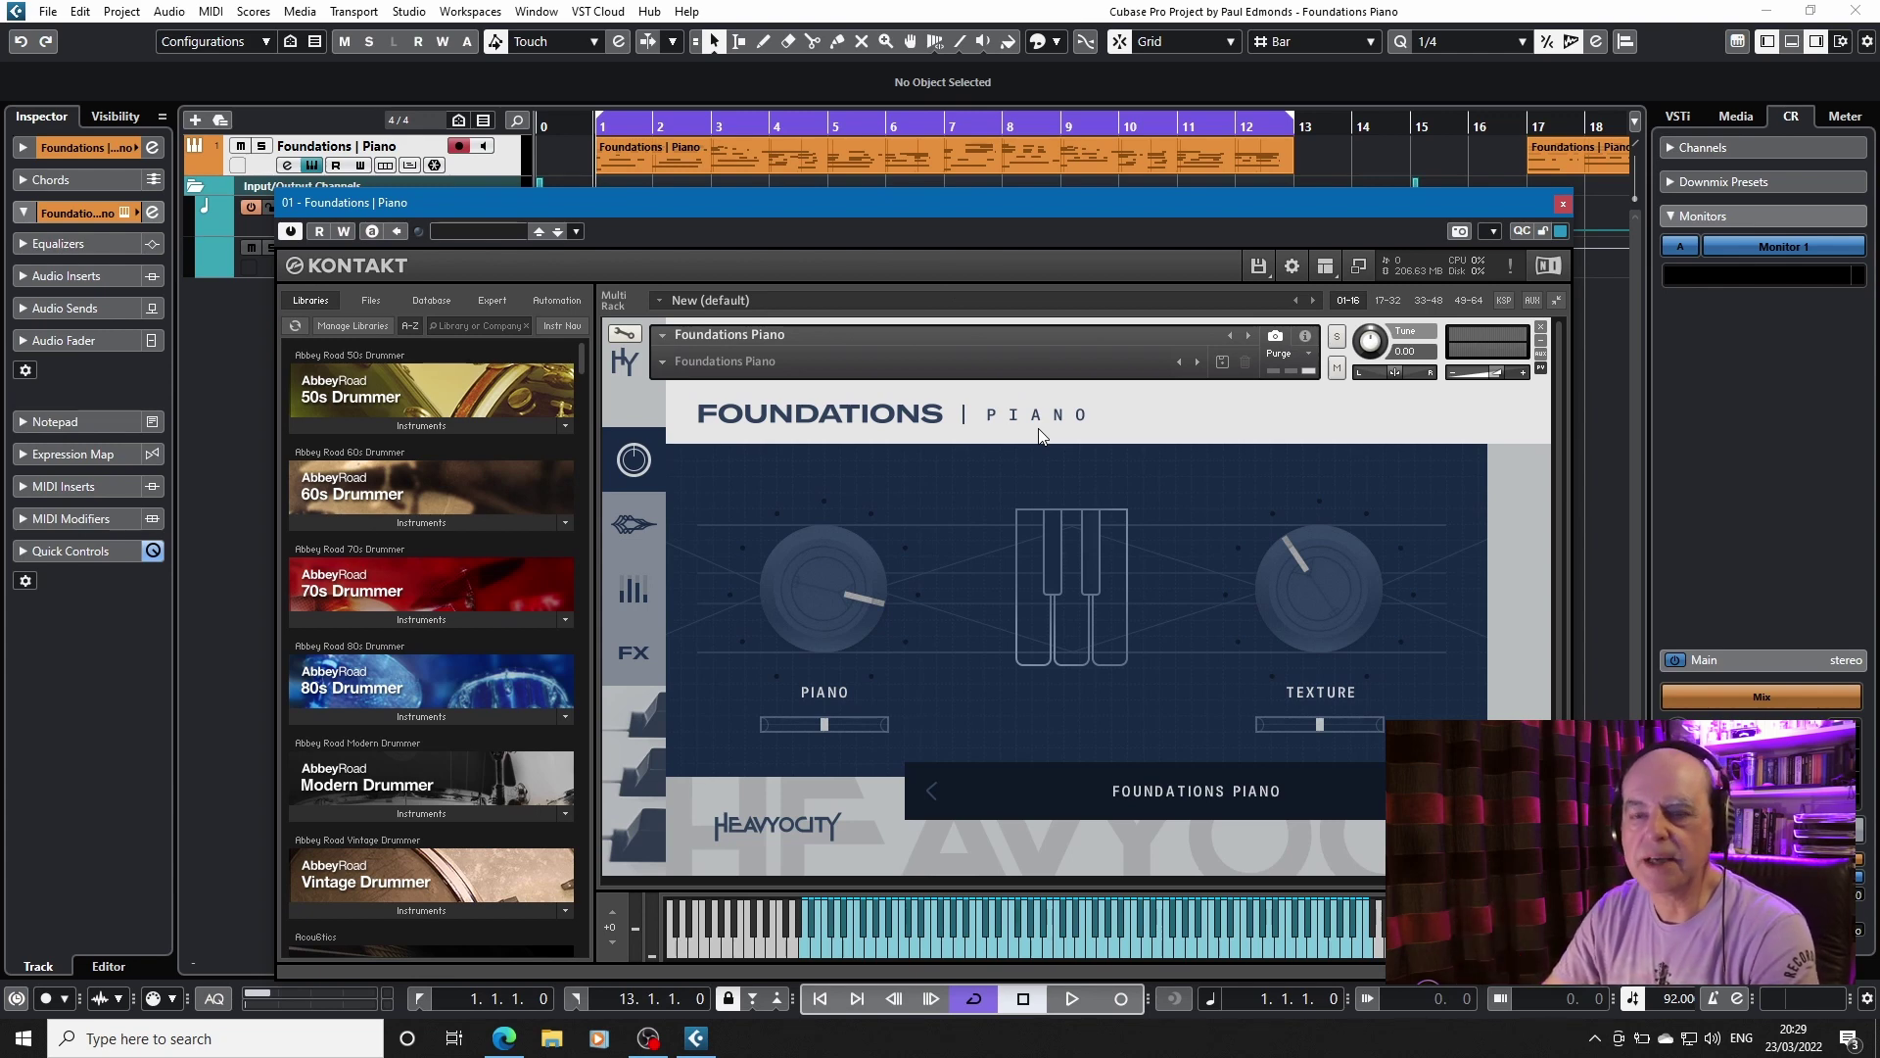
Play through the first part, then set the cycle range to the bar-17 part
{"action": "key", "text": "space"}
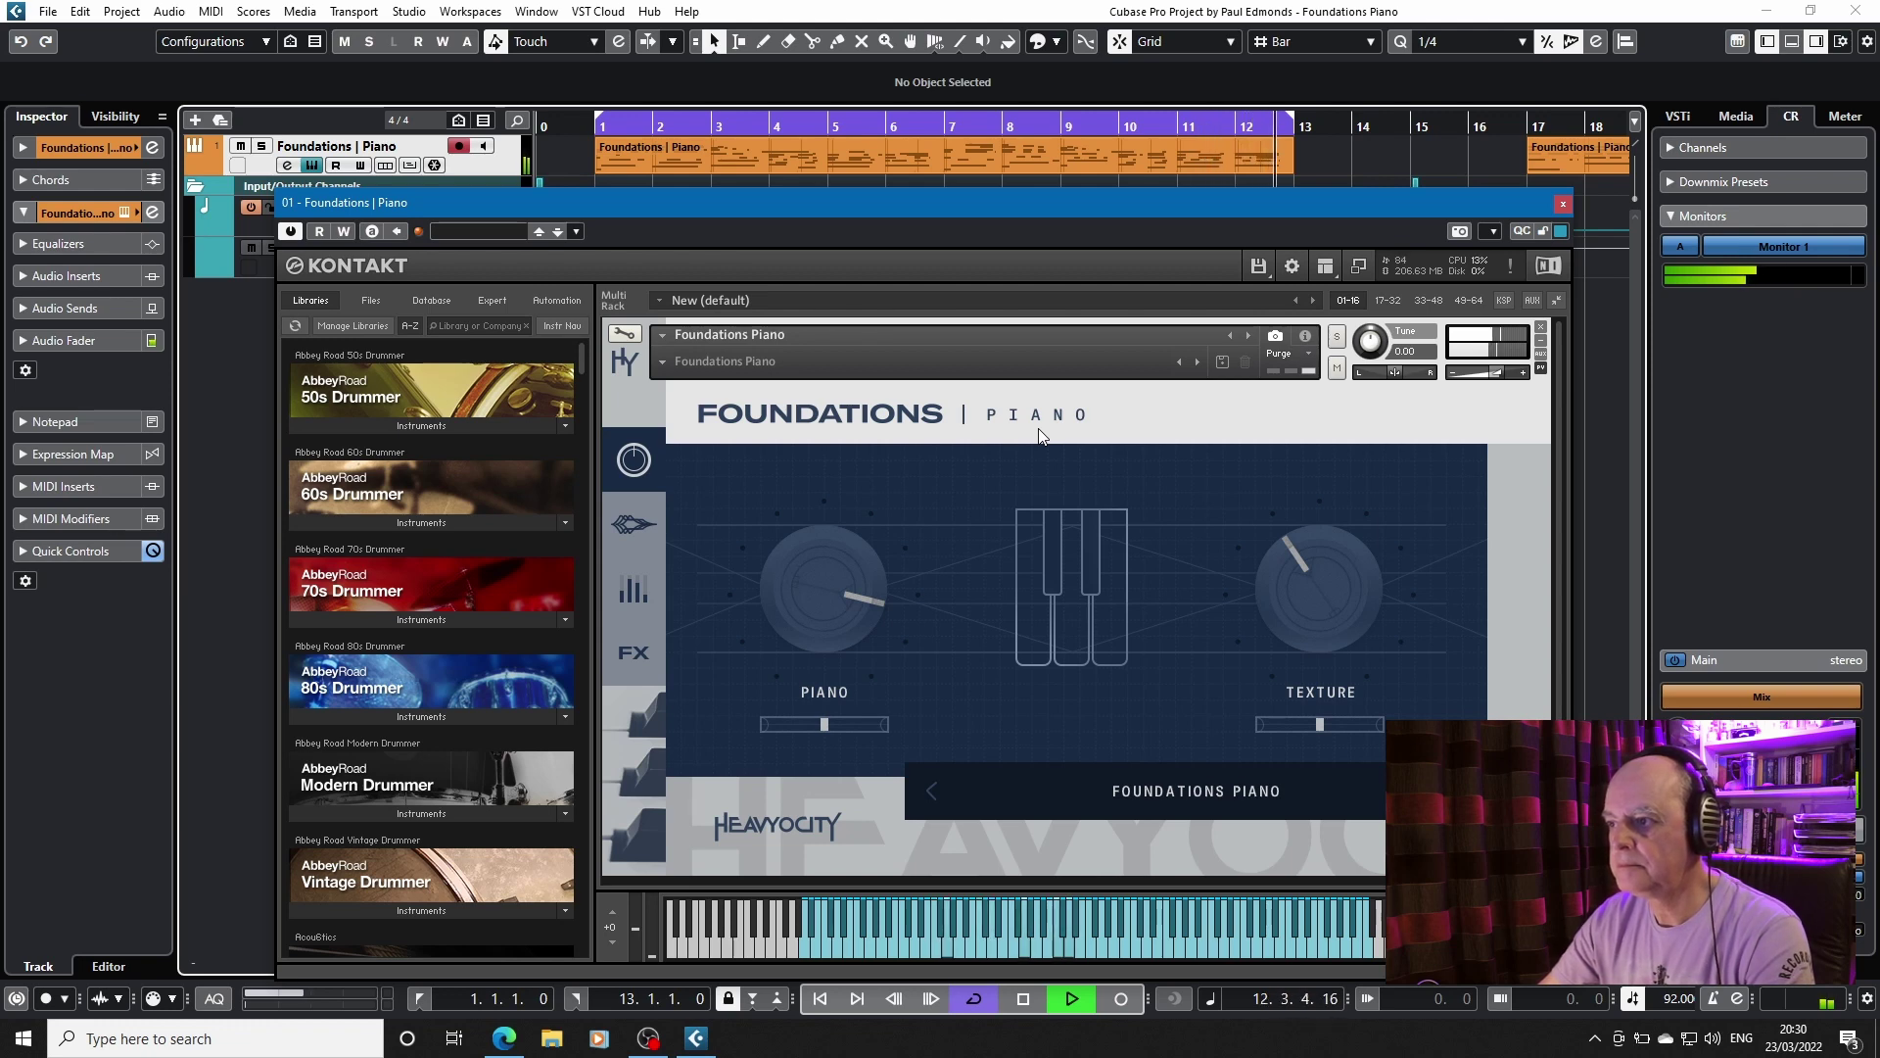
{"action": "key", "text": "space"}
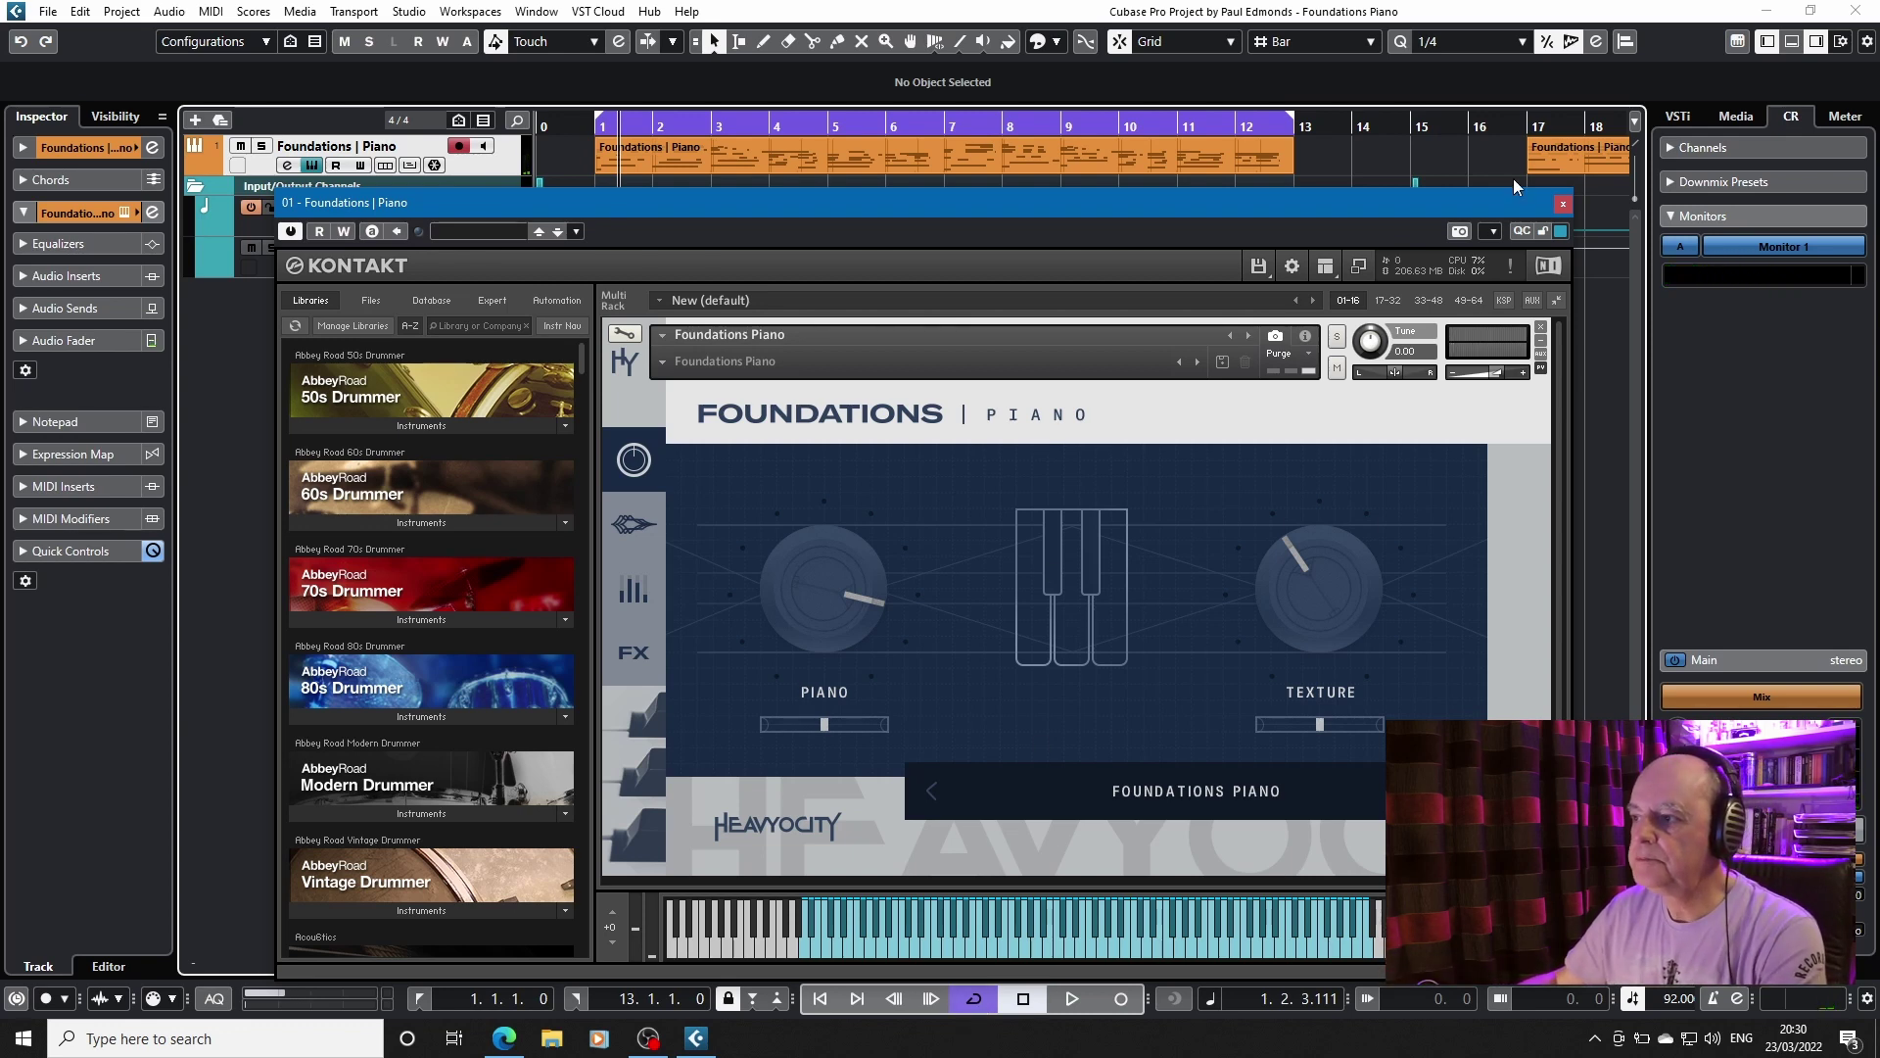
{"action": "left_click", "coordinate": [1553, 157]}
{"action": "key", "text": "p"}
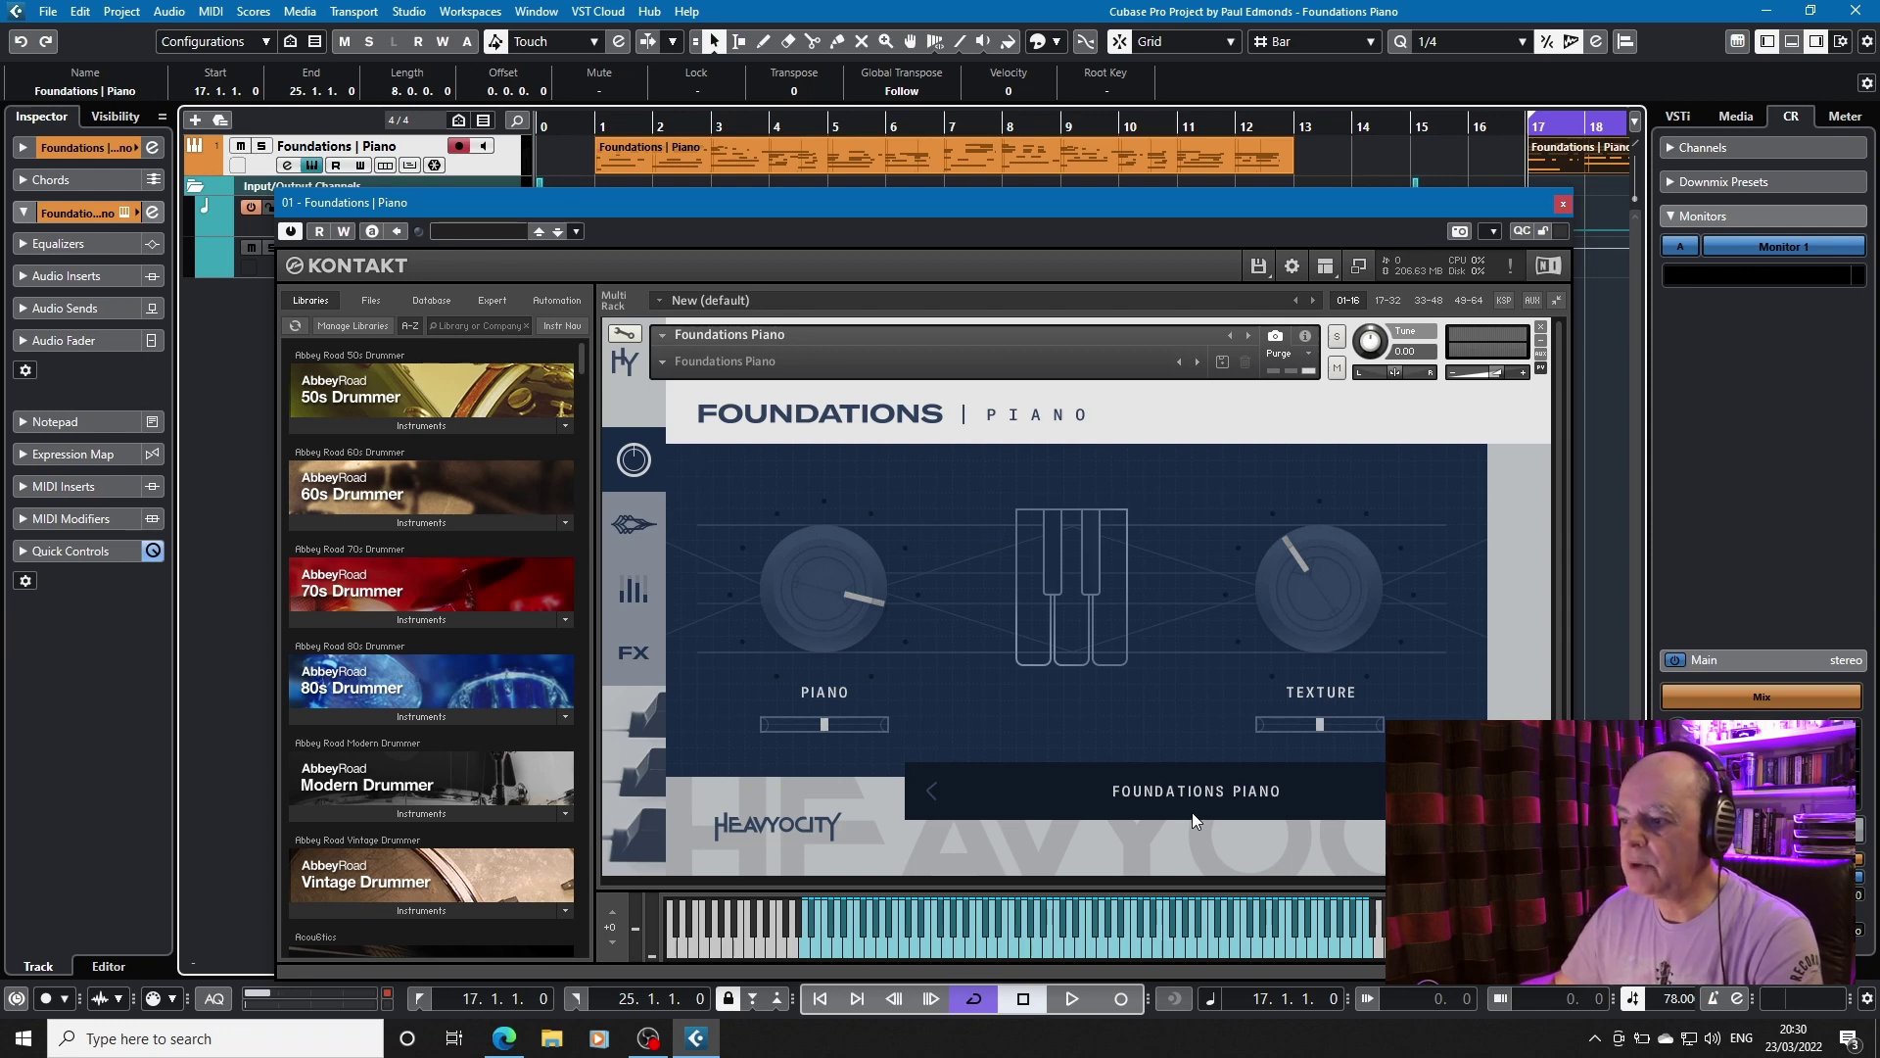
Browse the Foundations preset list in Kontakt and close it without choosing a preset
{"action": "left_click", "coordinate": [1266, 789]}
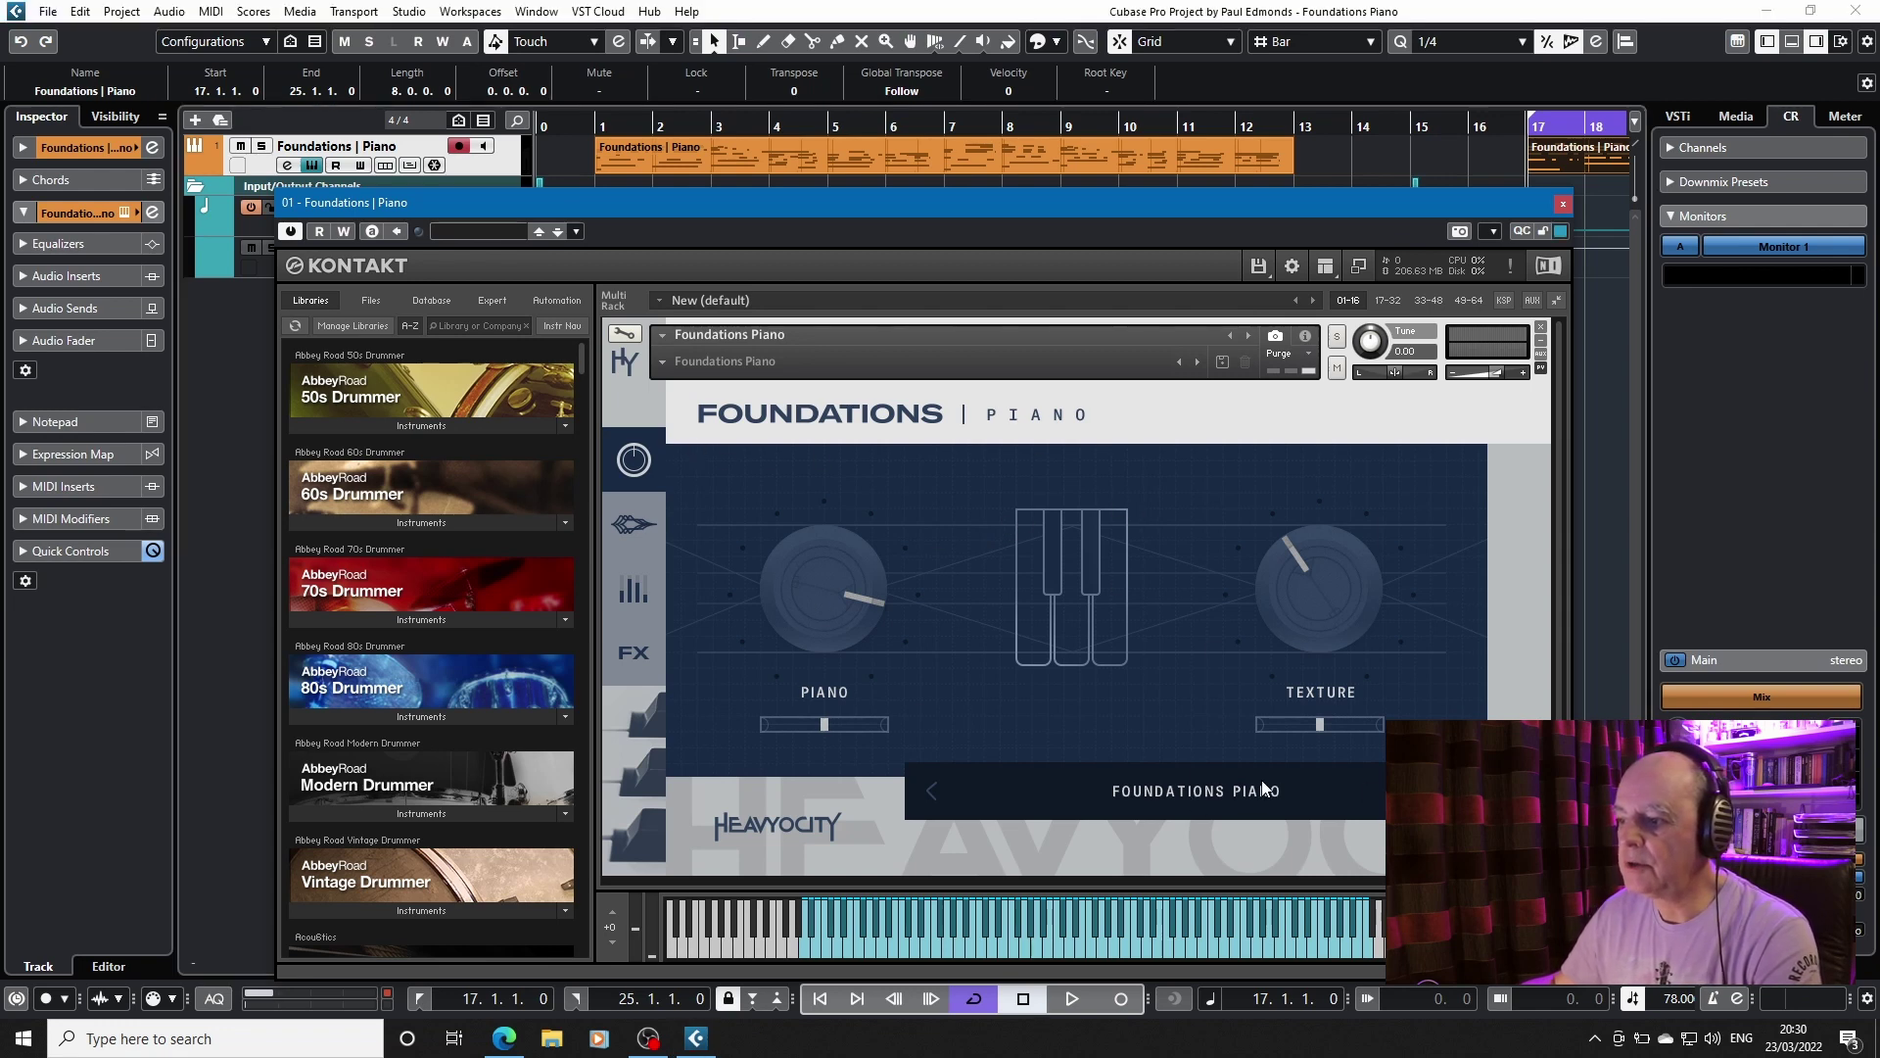
{"action": "left_click", "coordinate": [1216, 789]}
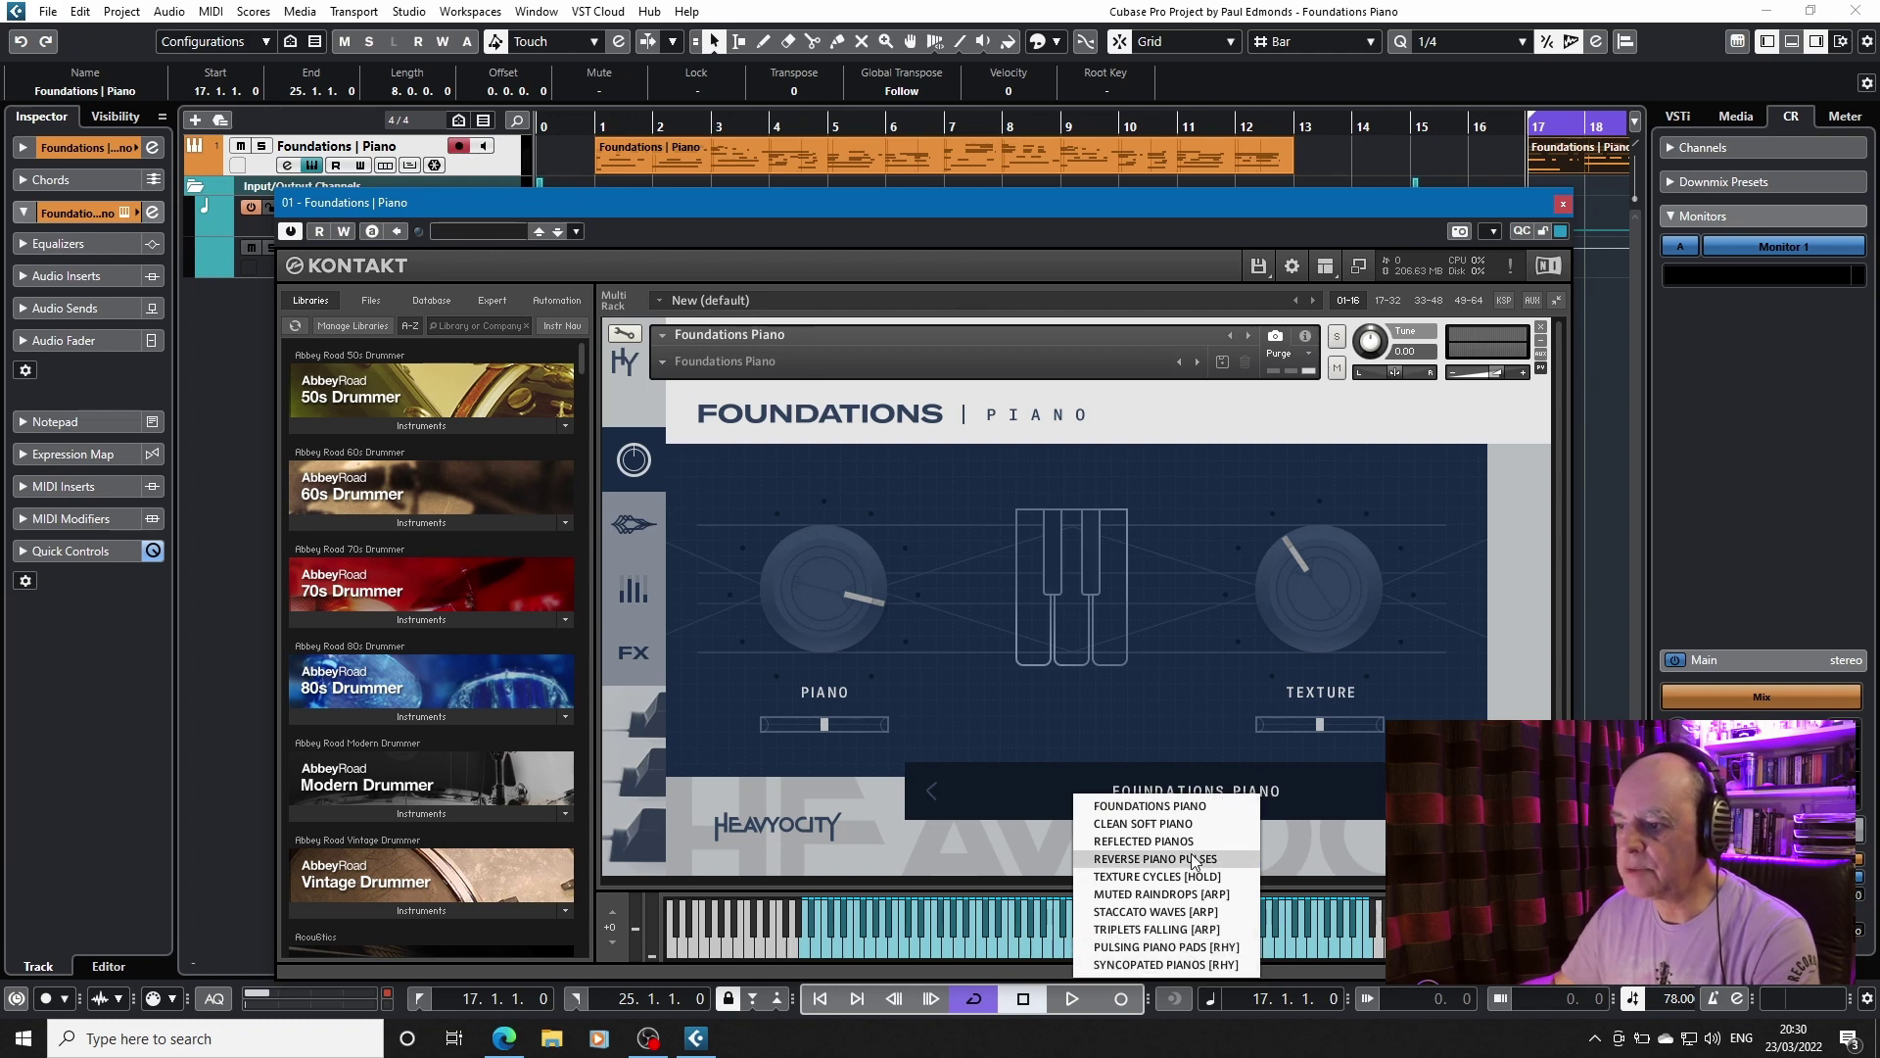
{"action": "left_click", "coordinate": [1480, 676]}
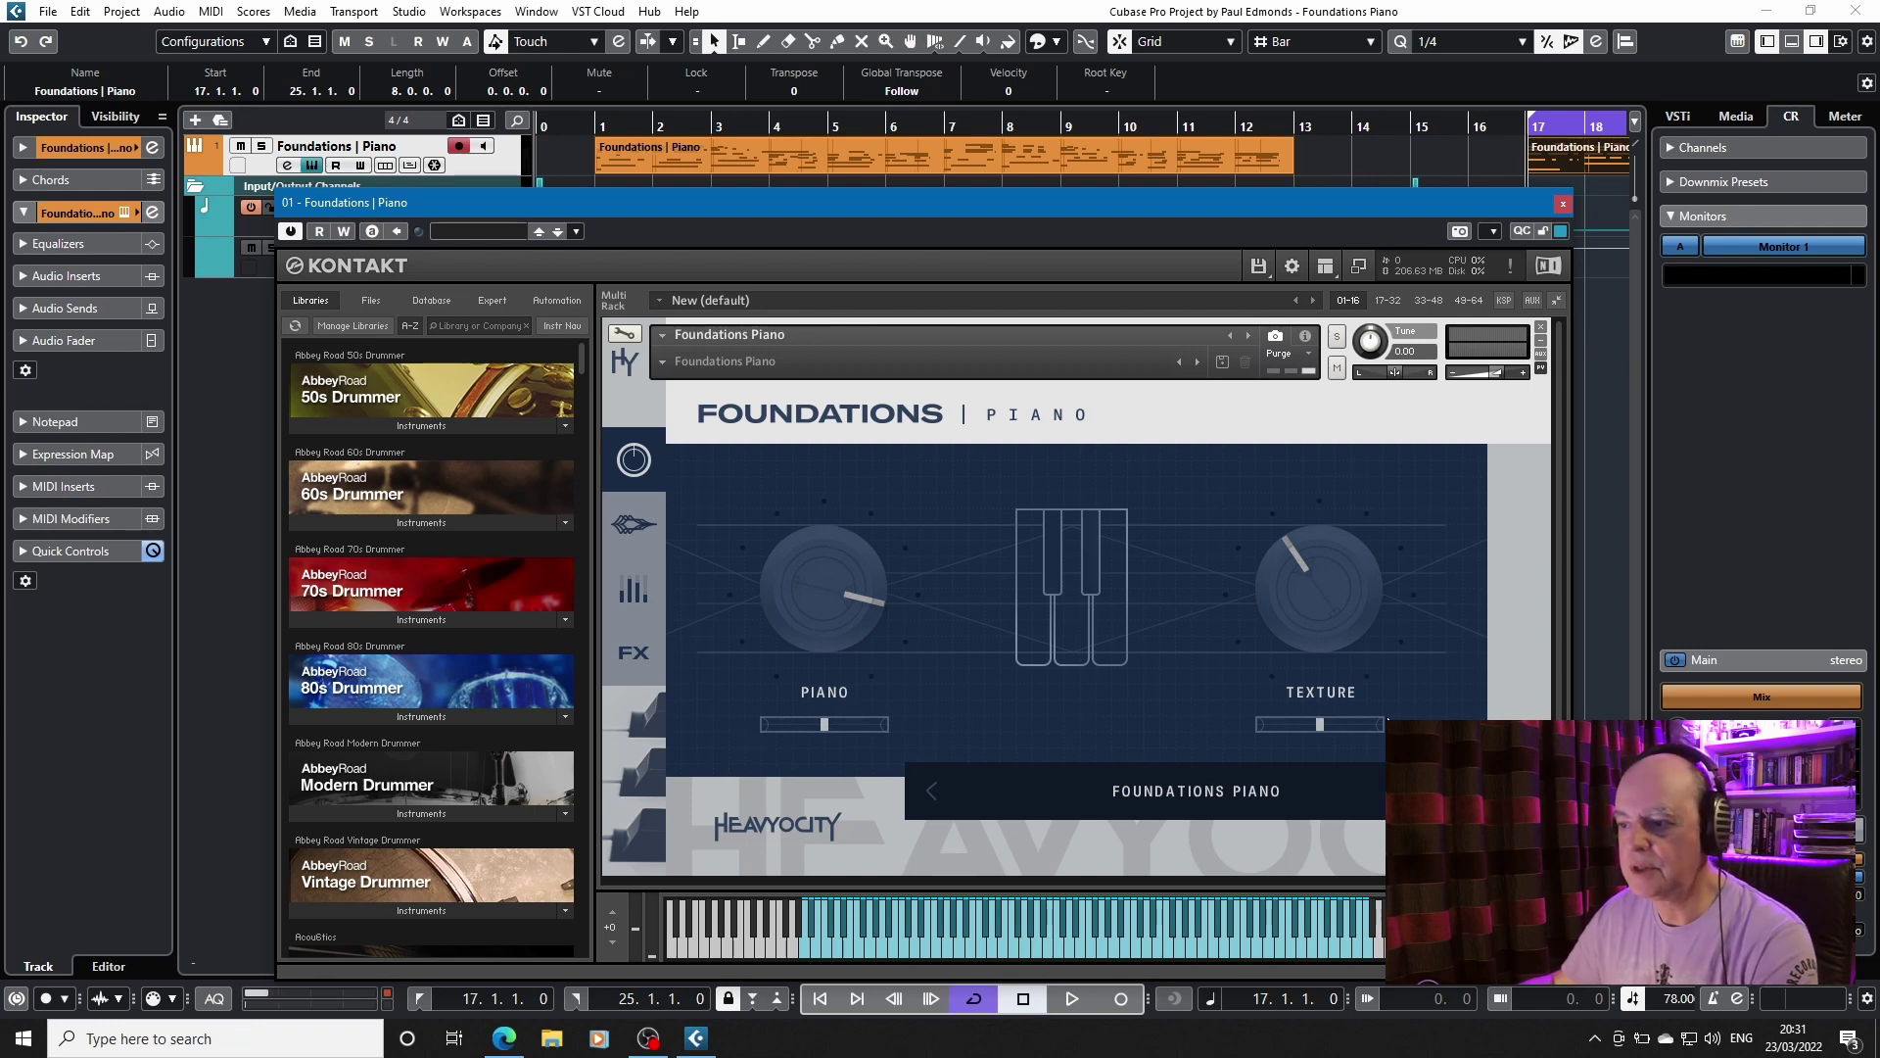
Silence the Piano layer, raise Texture to 6 dB, and play the cycle range
{"action": "left_click_drag", "start_coordinate": [847, 561], "coordinate": [999, 1036]}
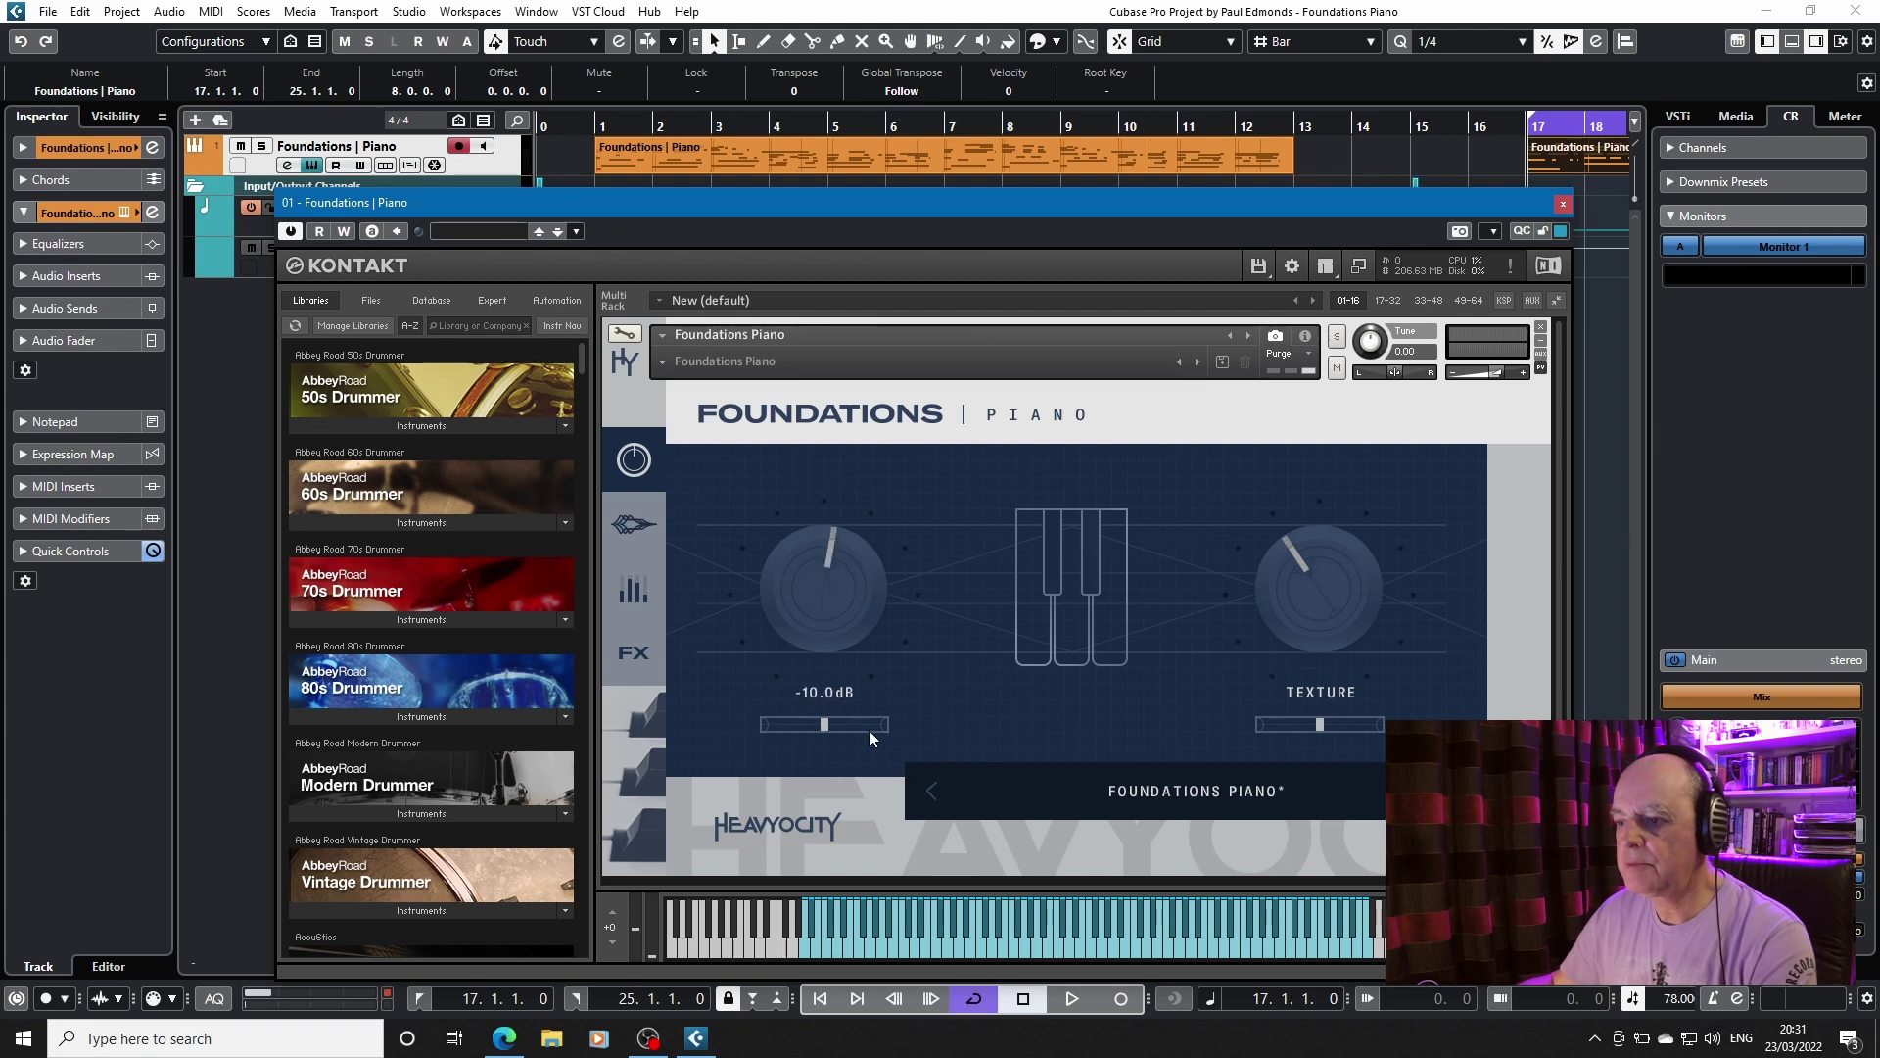
{"action": "mouse_move", "coordinate": [1319, 588]}
{"action": "left_click_drag", "start_coordinate": [1325, 455], "coordinate": [1284, 300]}
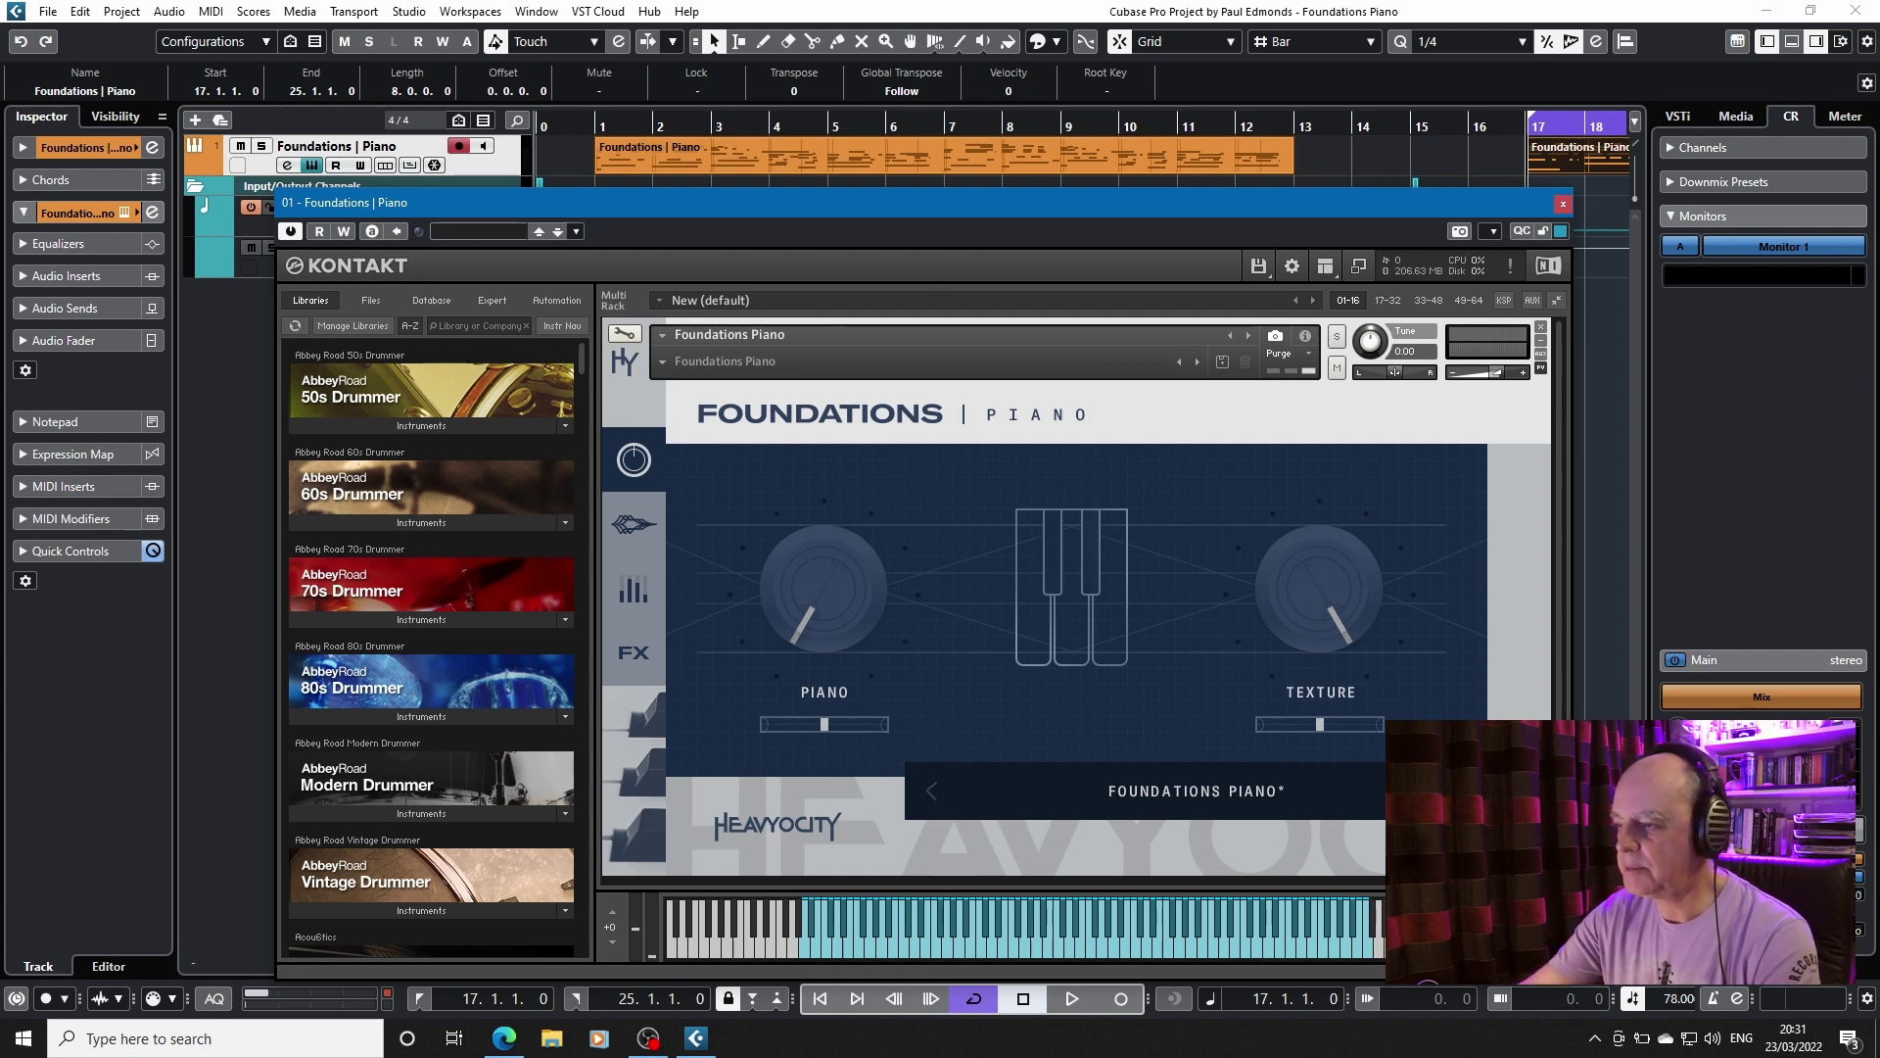
{"action": "key", "text": "space"}
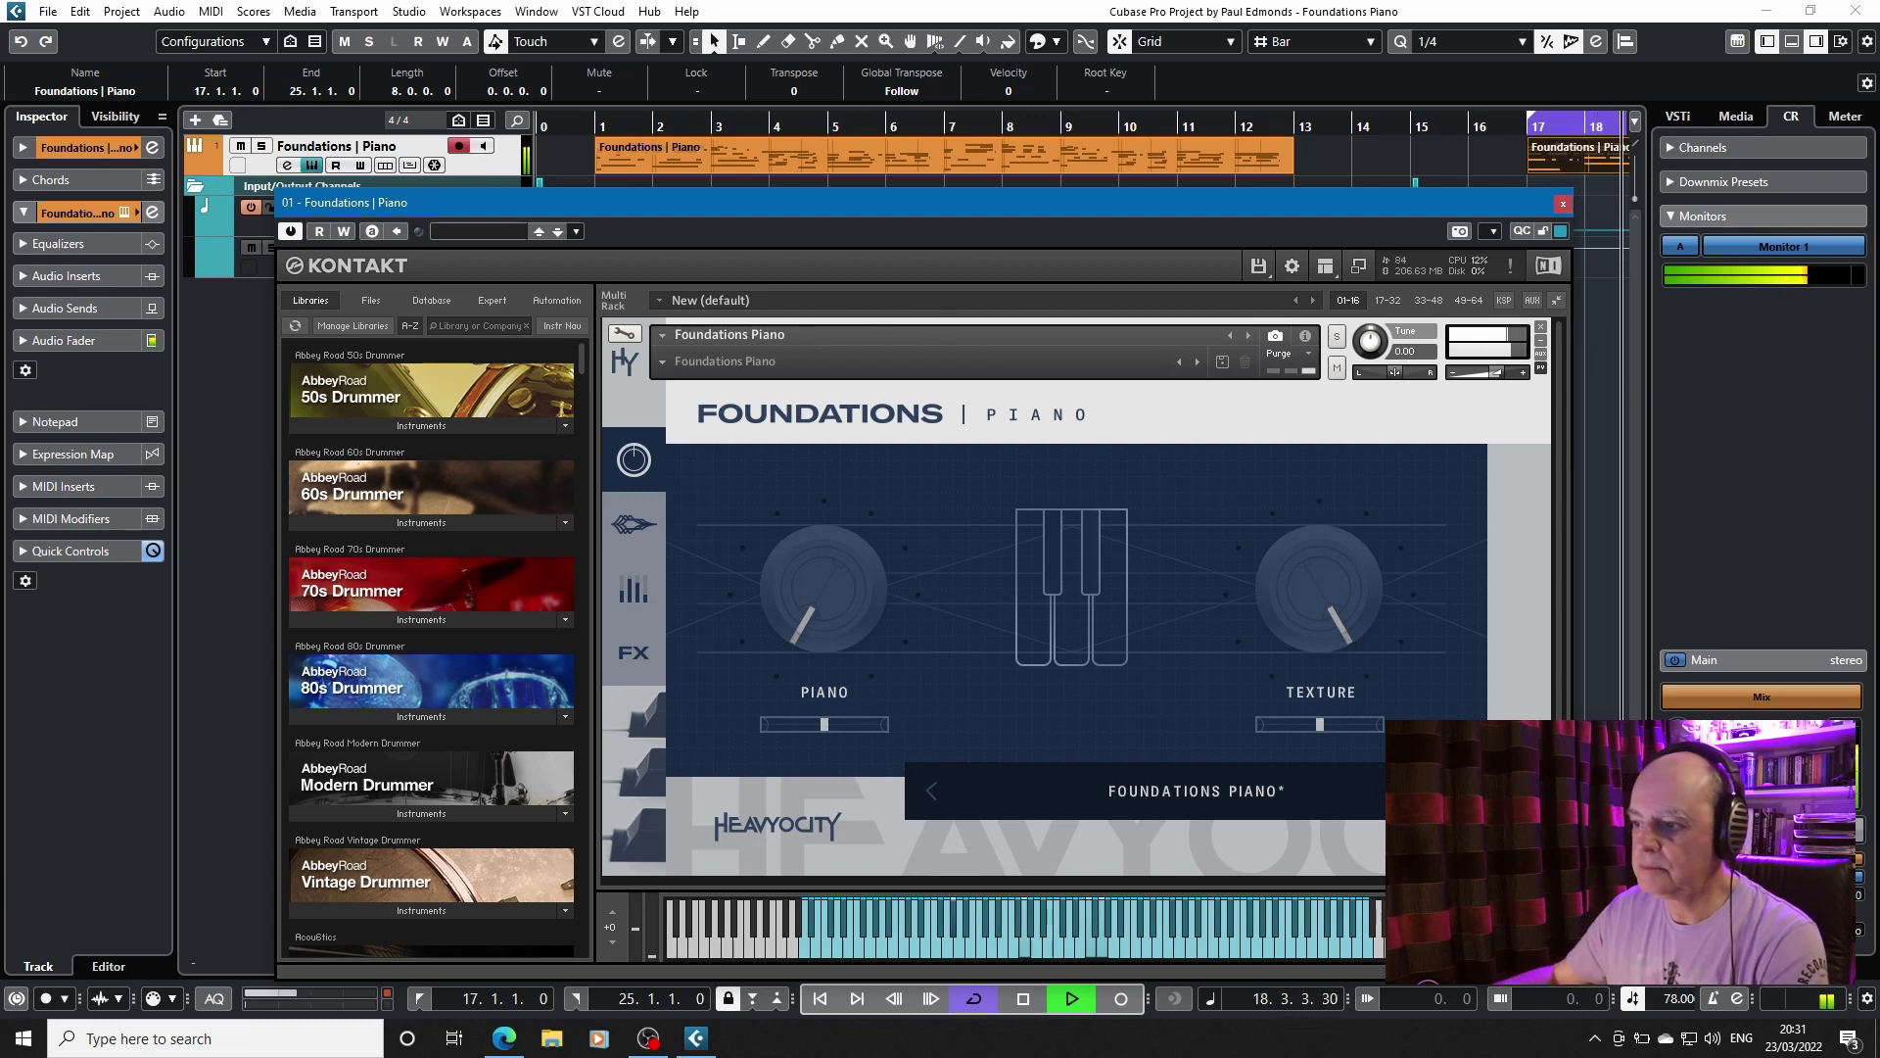
Lower Texture to about 2 dB, stop and rewind, then bring the Piano layer back up
{"action": "left_click_drag", "start_coordinate": [1332, 561], "coordinate": [1321, 634]}
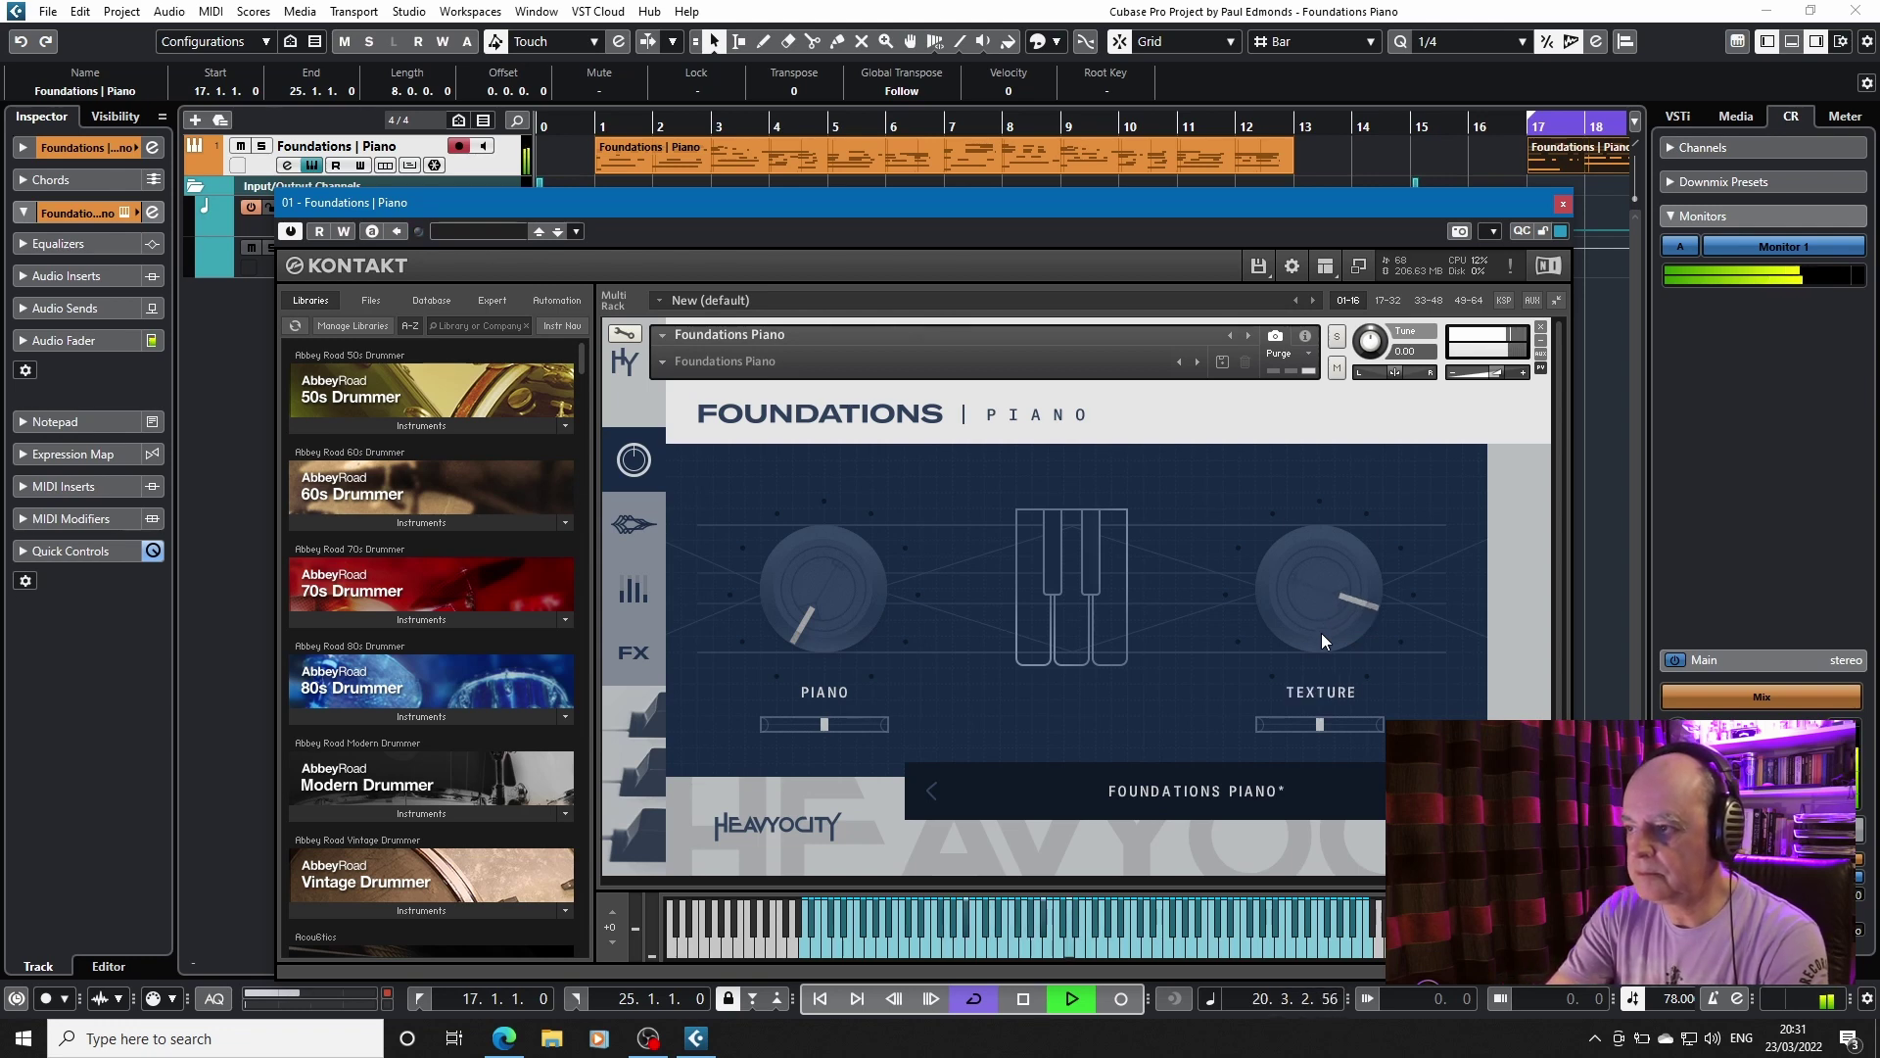
{"action": "key", "text": "space"}
{"action": "key", "text": "KP_0"}
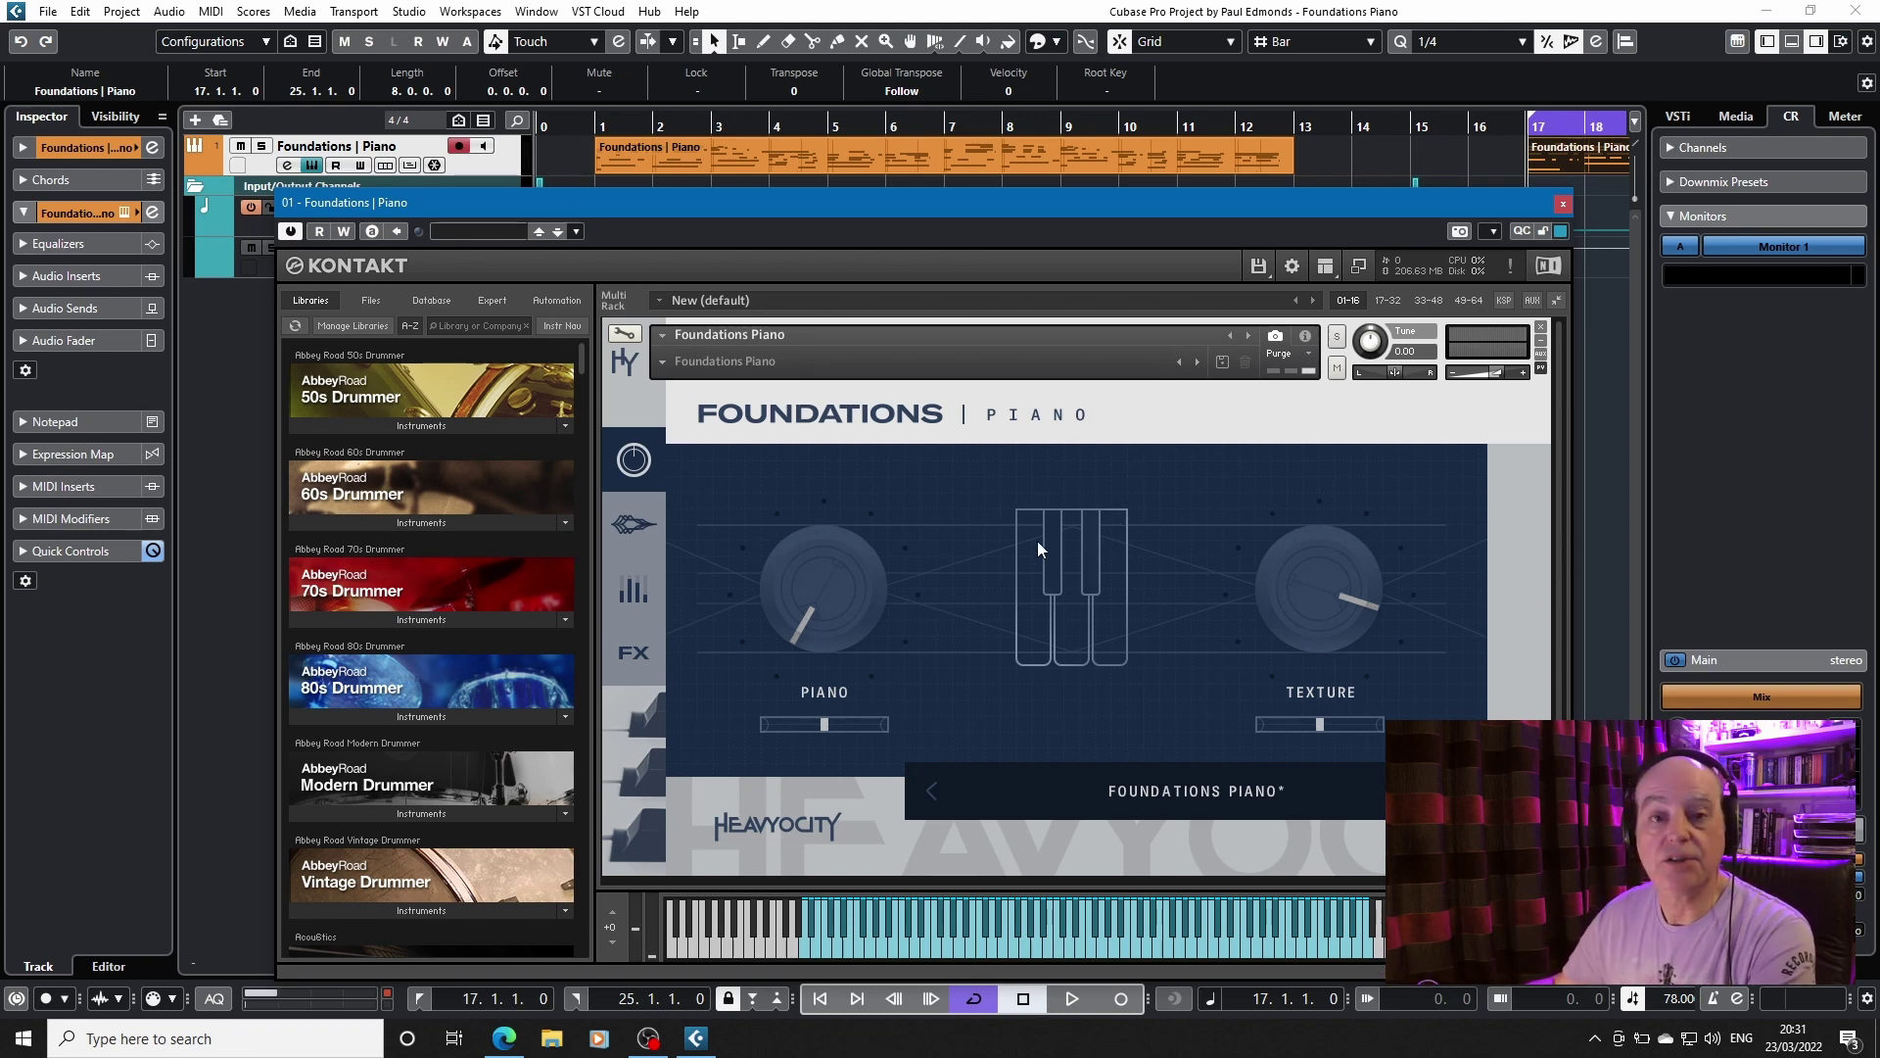
{"action": "left_click_drag", "start_coordinate": [848, 598], "coordinate": [751, 225]}
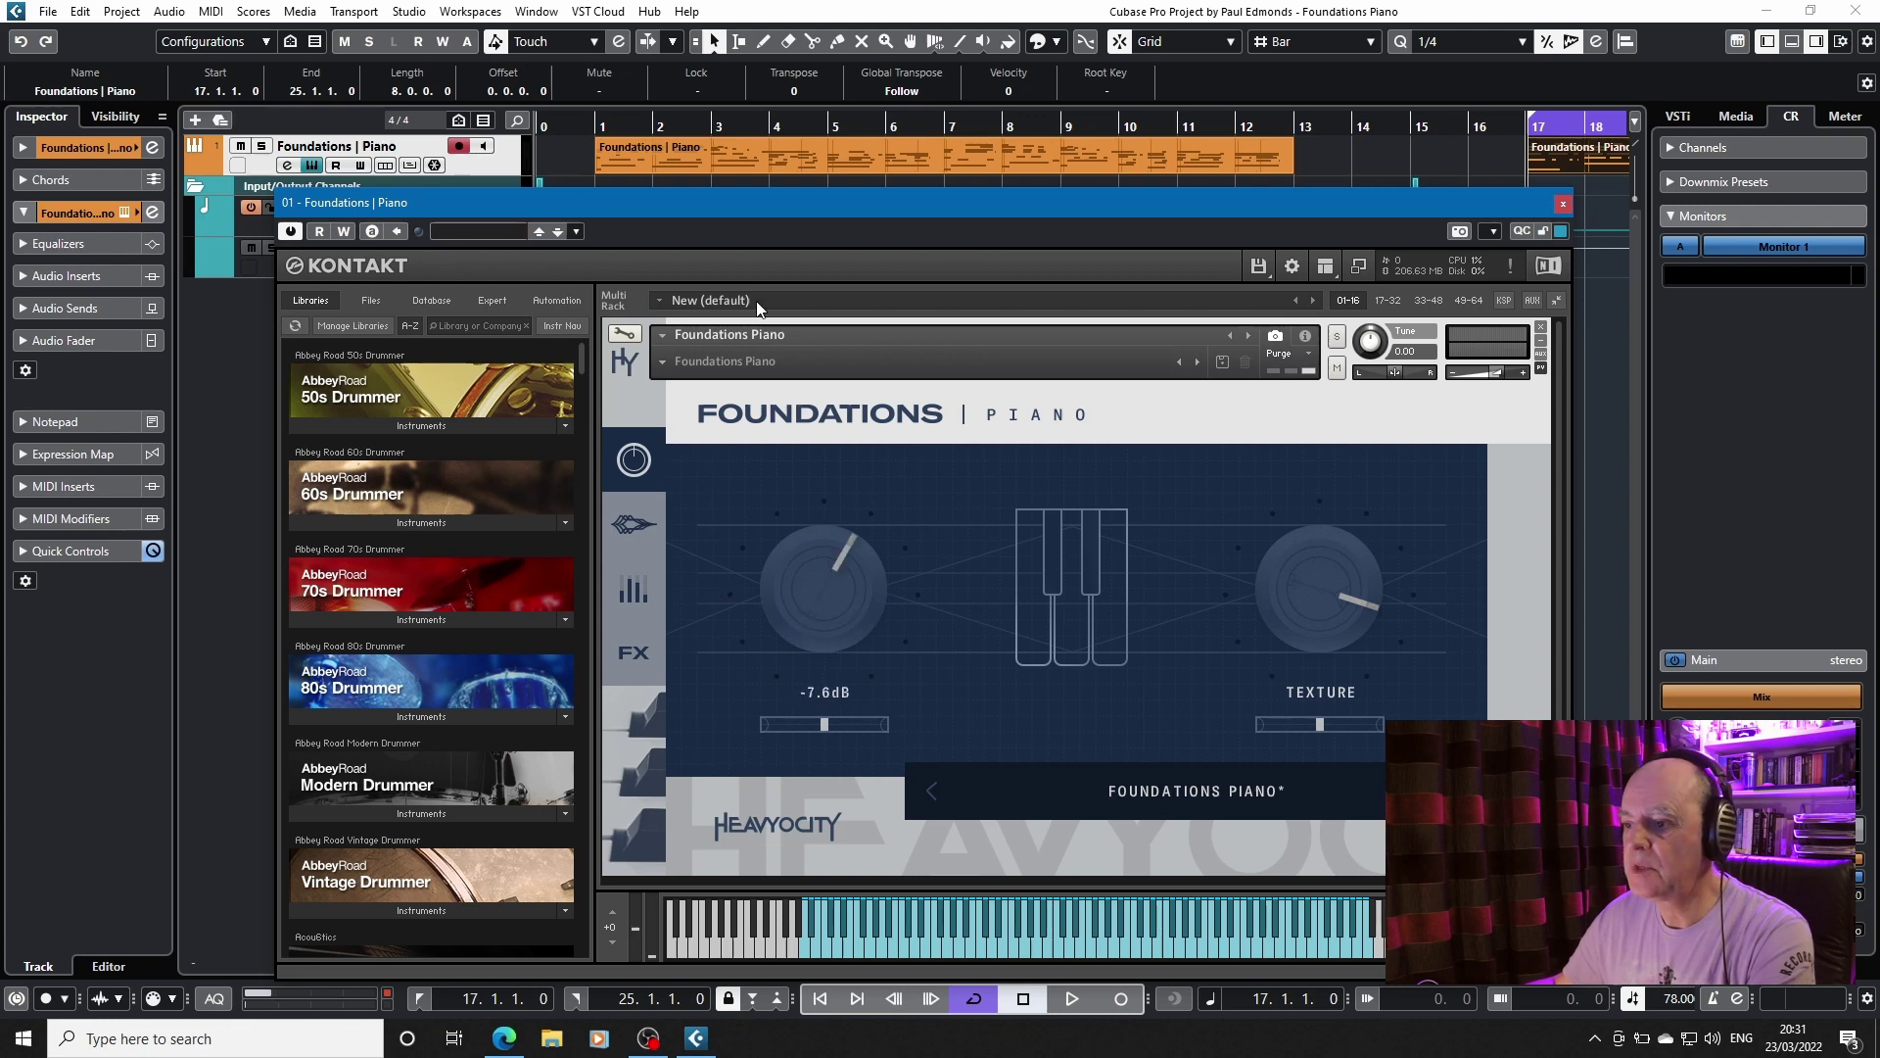
View the amp envelope settings, then switch to the arpeggiator and gate page
{"action": "left_click", "coordinate": [629, 527]}
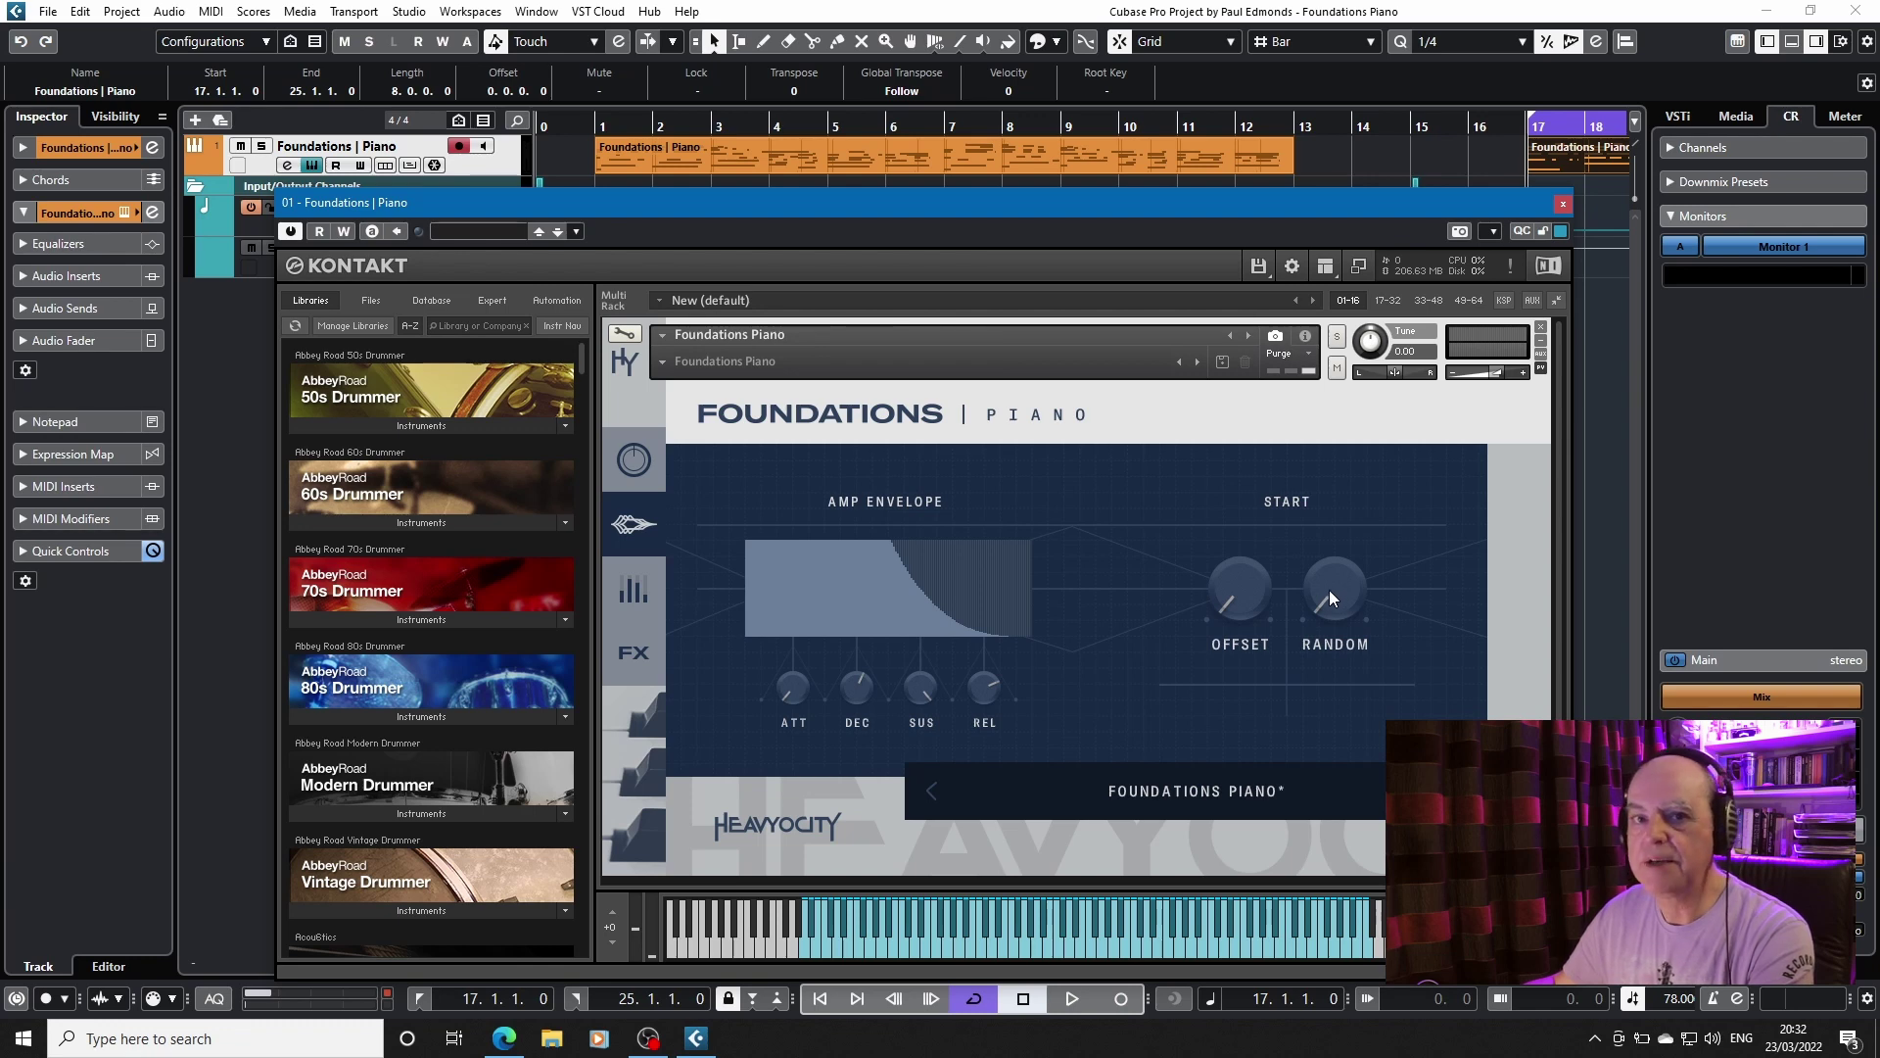
{"action": "left_click", "coordinate": [649, 589]}
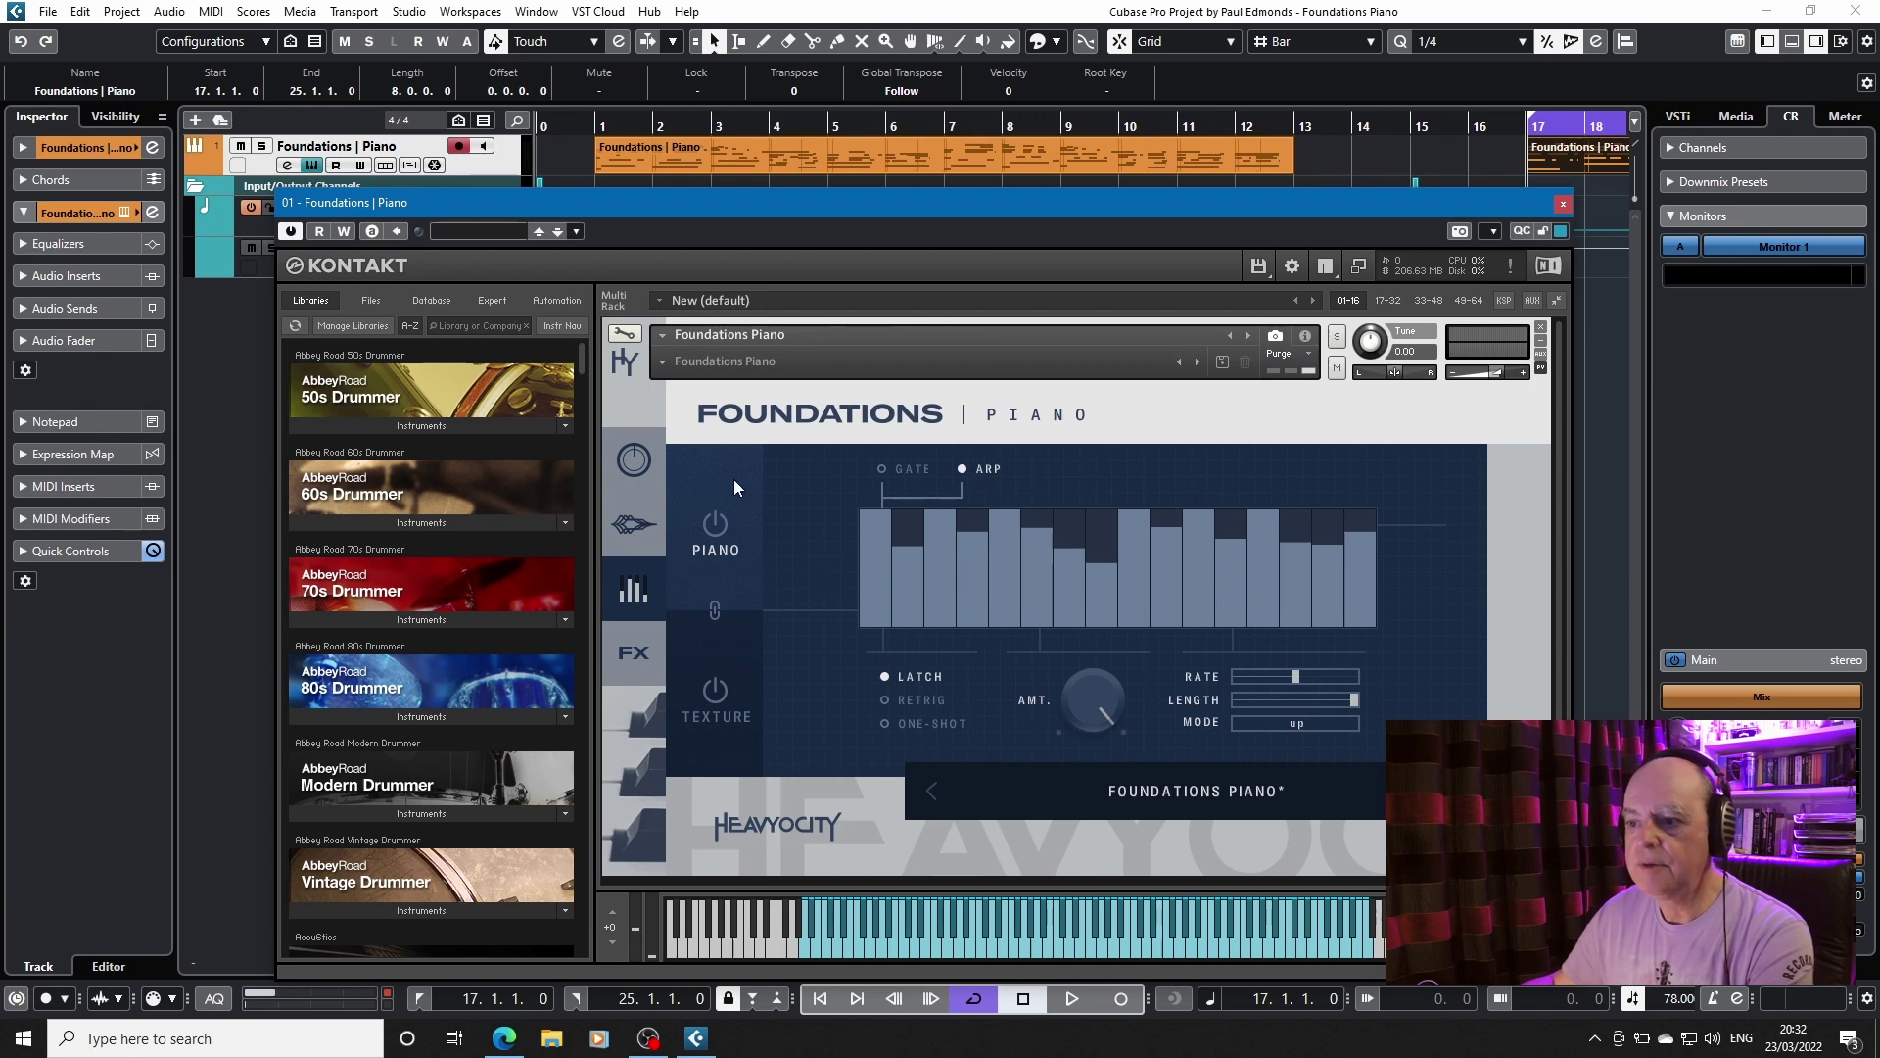
Try another arp rate, keep Up mode, set amount to 100%, and show Texture's gate pattern
{"action": "left_click", "coordinate": [706, 695]}
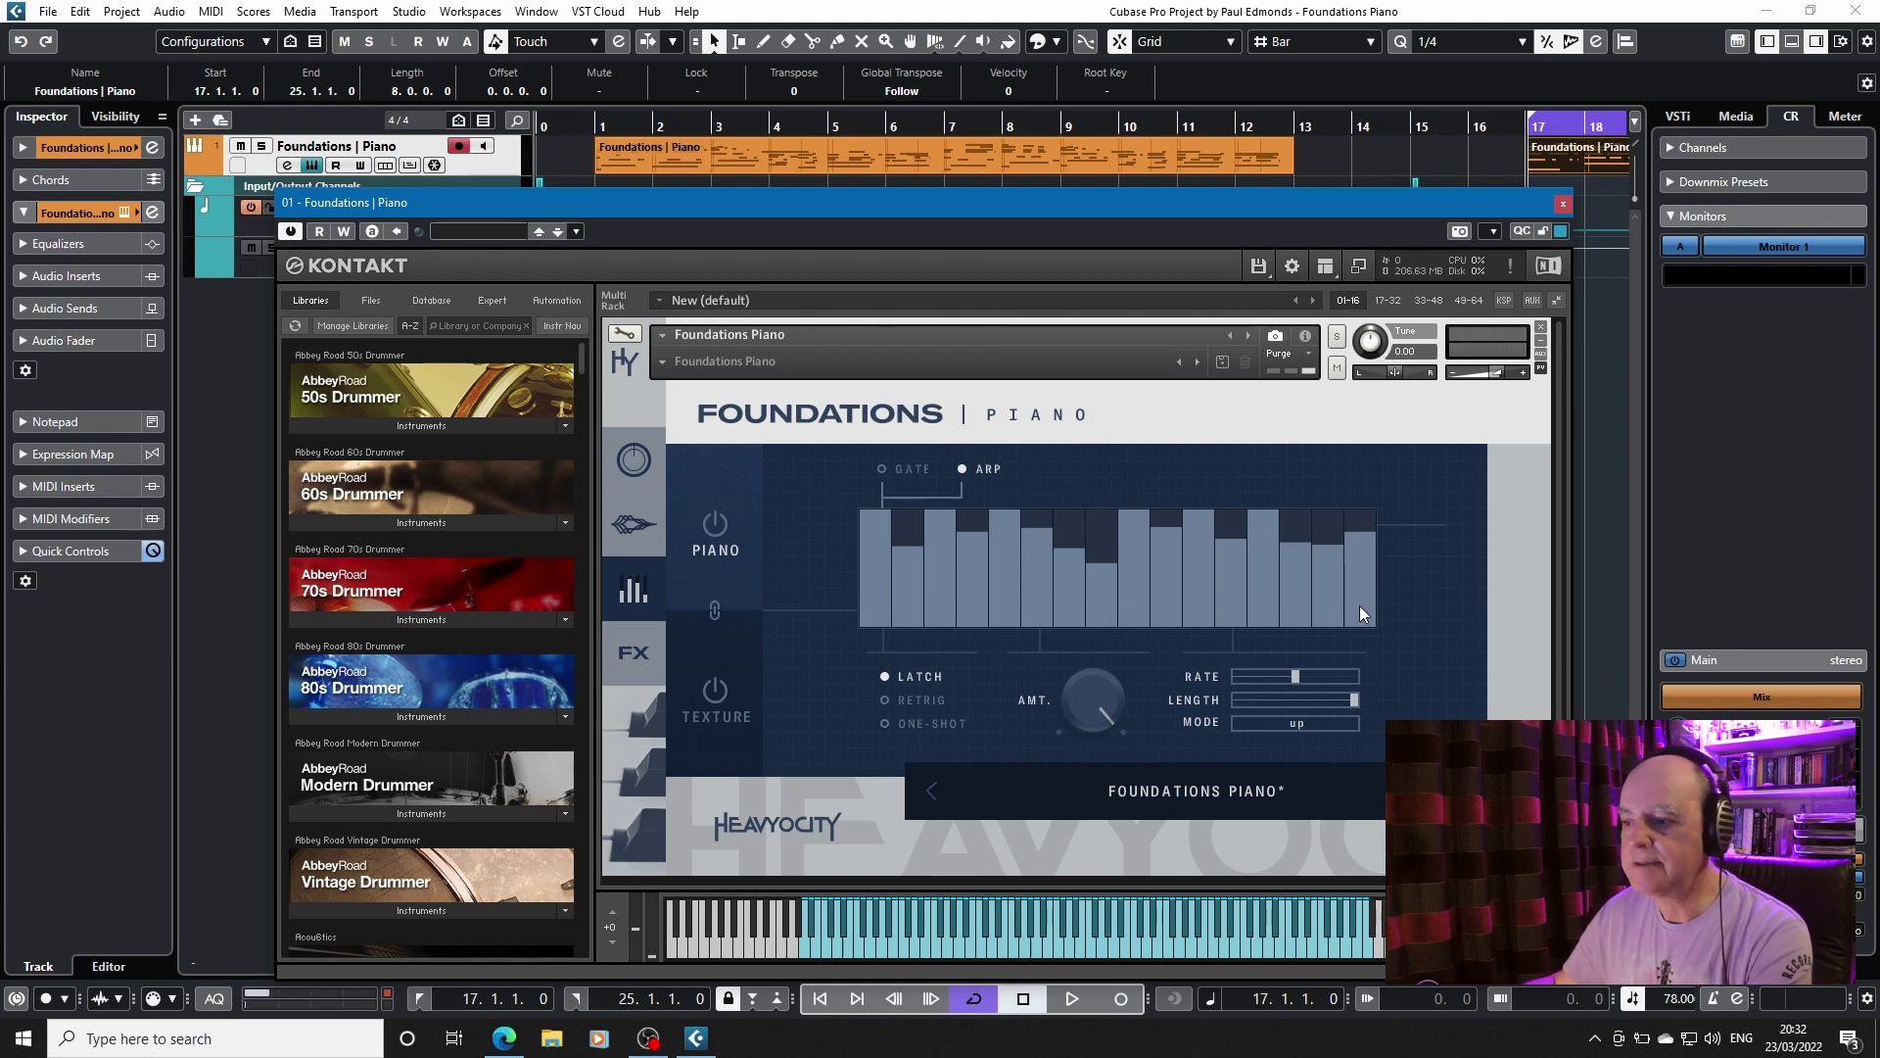
{"action": "mouse_move", "coordinate": [1294, 678]}
{"action": "mouse_move", "coordinate": [1292, 677]}
{"action": "left_mouse_down"}
{"action": "mouse_move", "coordinate": [1326, 705]}
{"action": "mouse_move", "coordinate": [1275, 710]}
{"action": "mouse_move", "coordinate": [1355, 704]}
{"action": "left_mouse_up"}
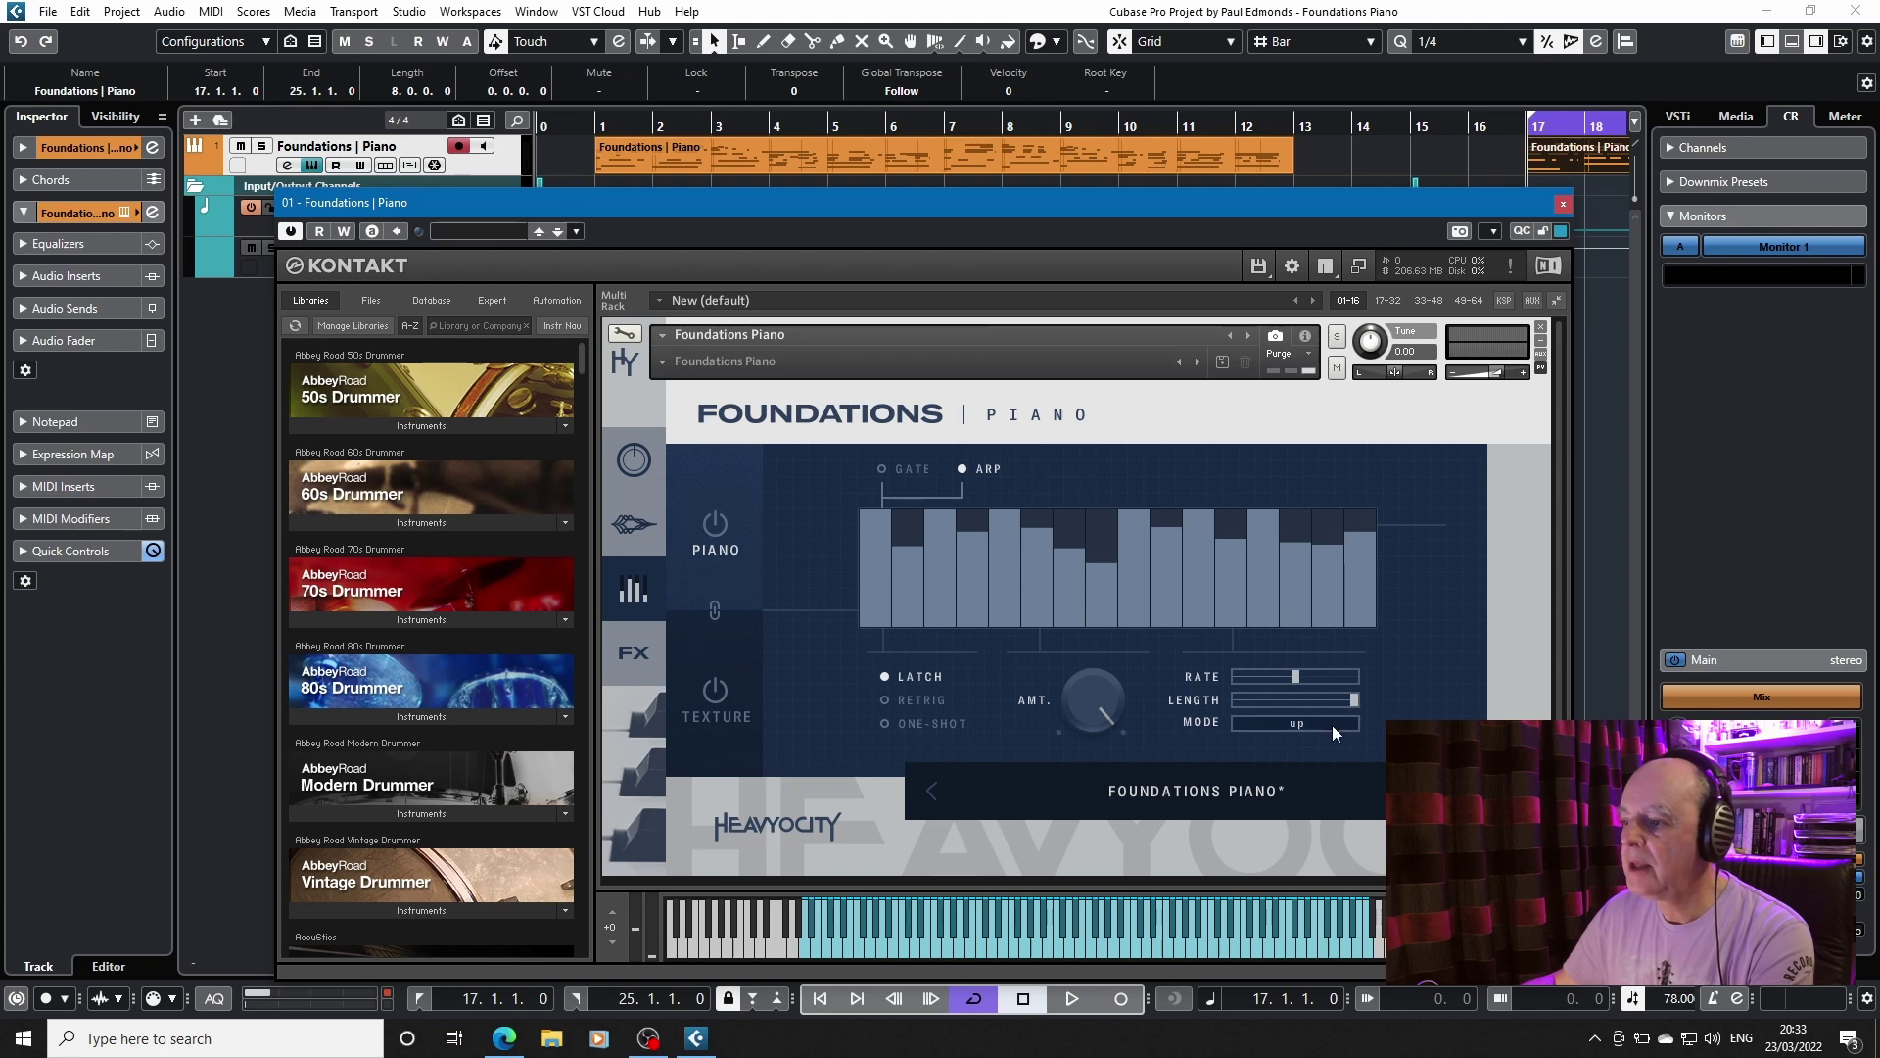
{"action": "left_click", "coordinate": [1293, 722]}
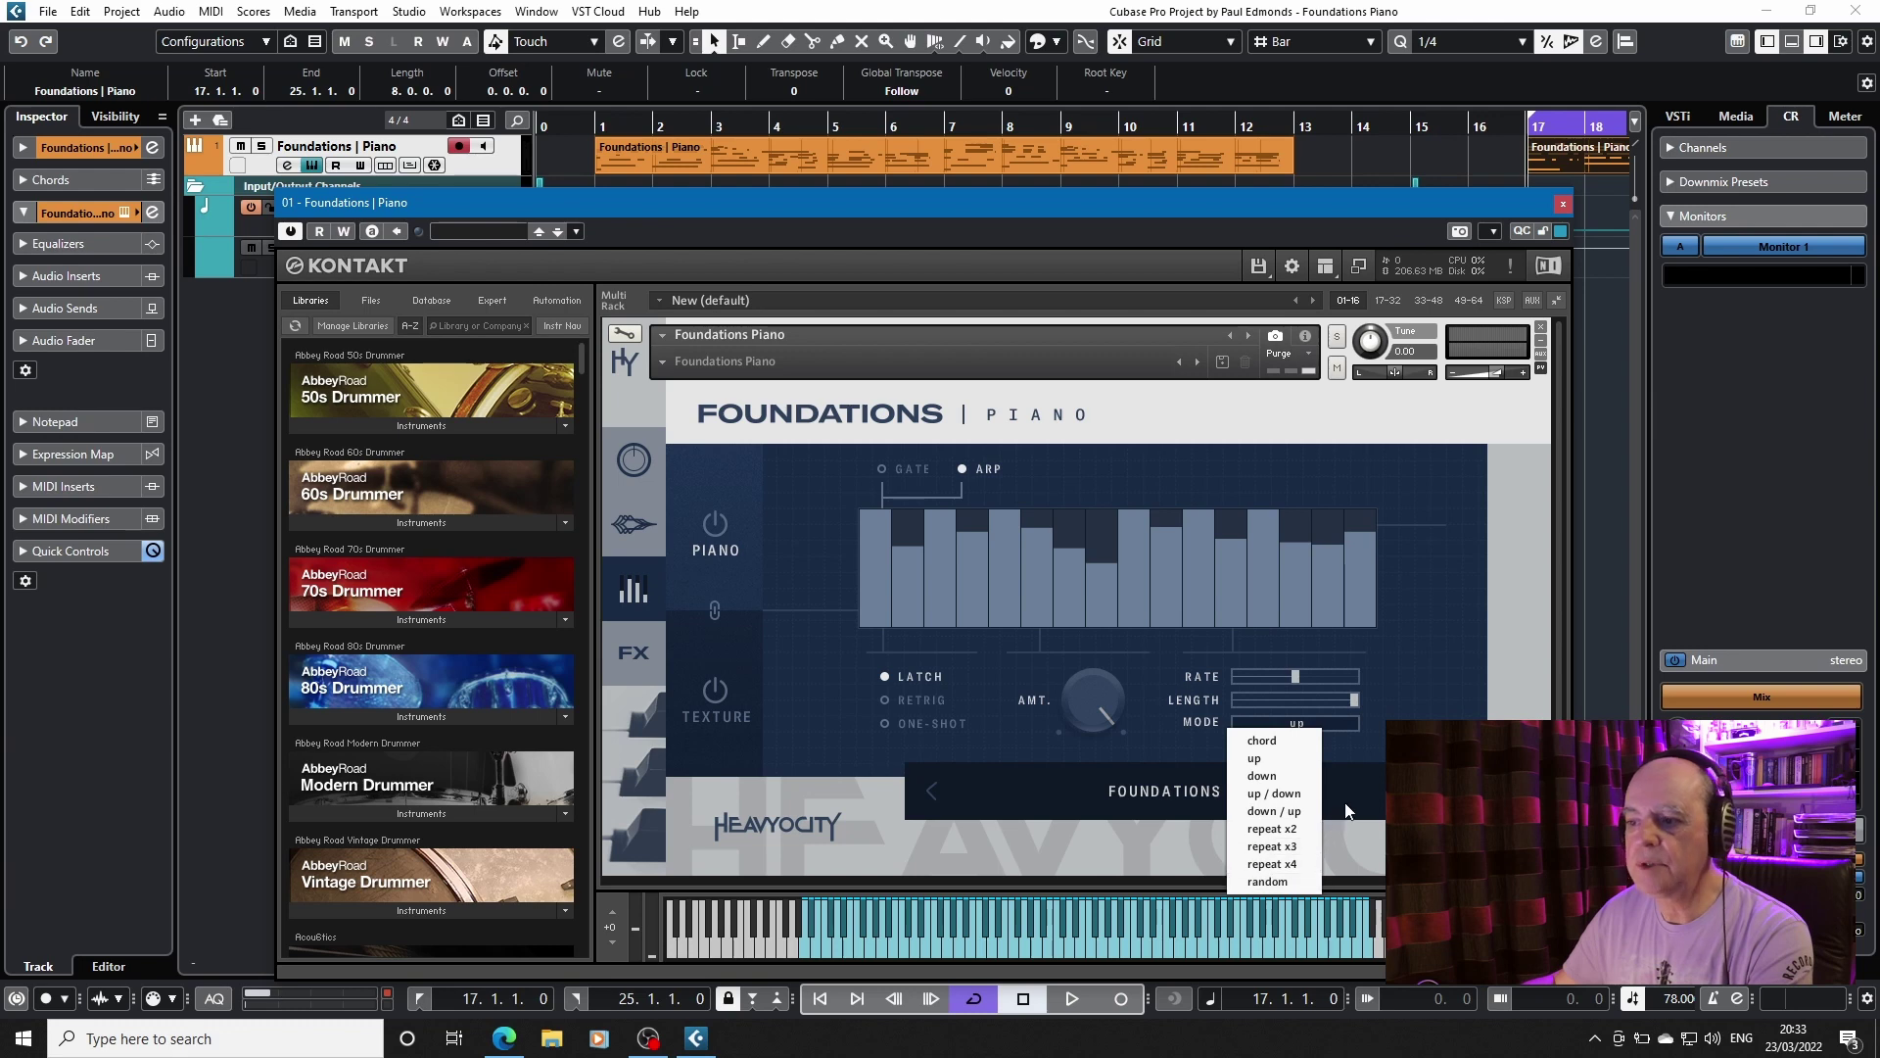
{"action": "left_click", "coordinate": [1435, 684]}
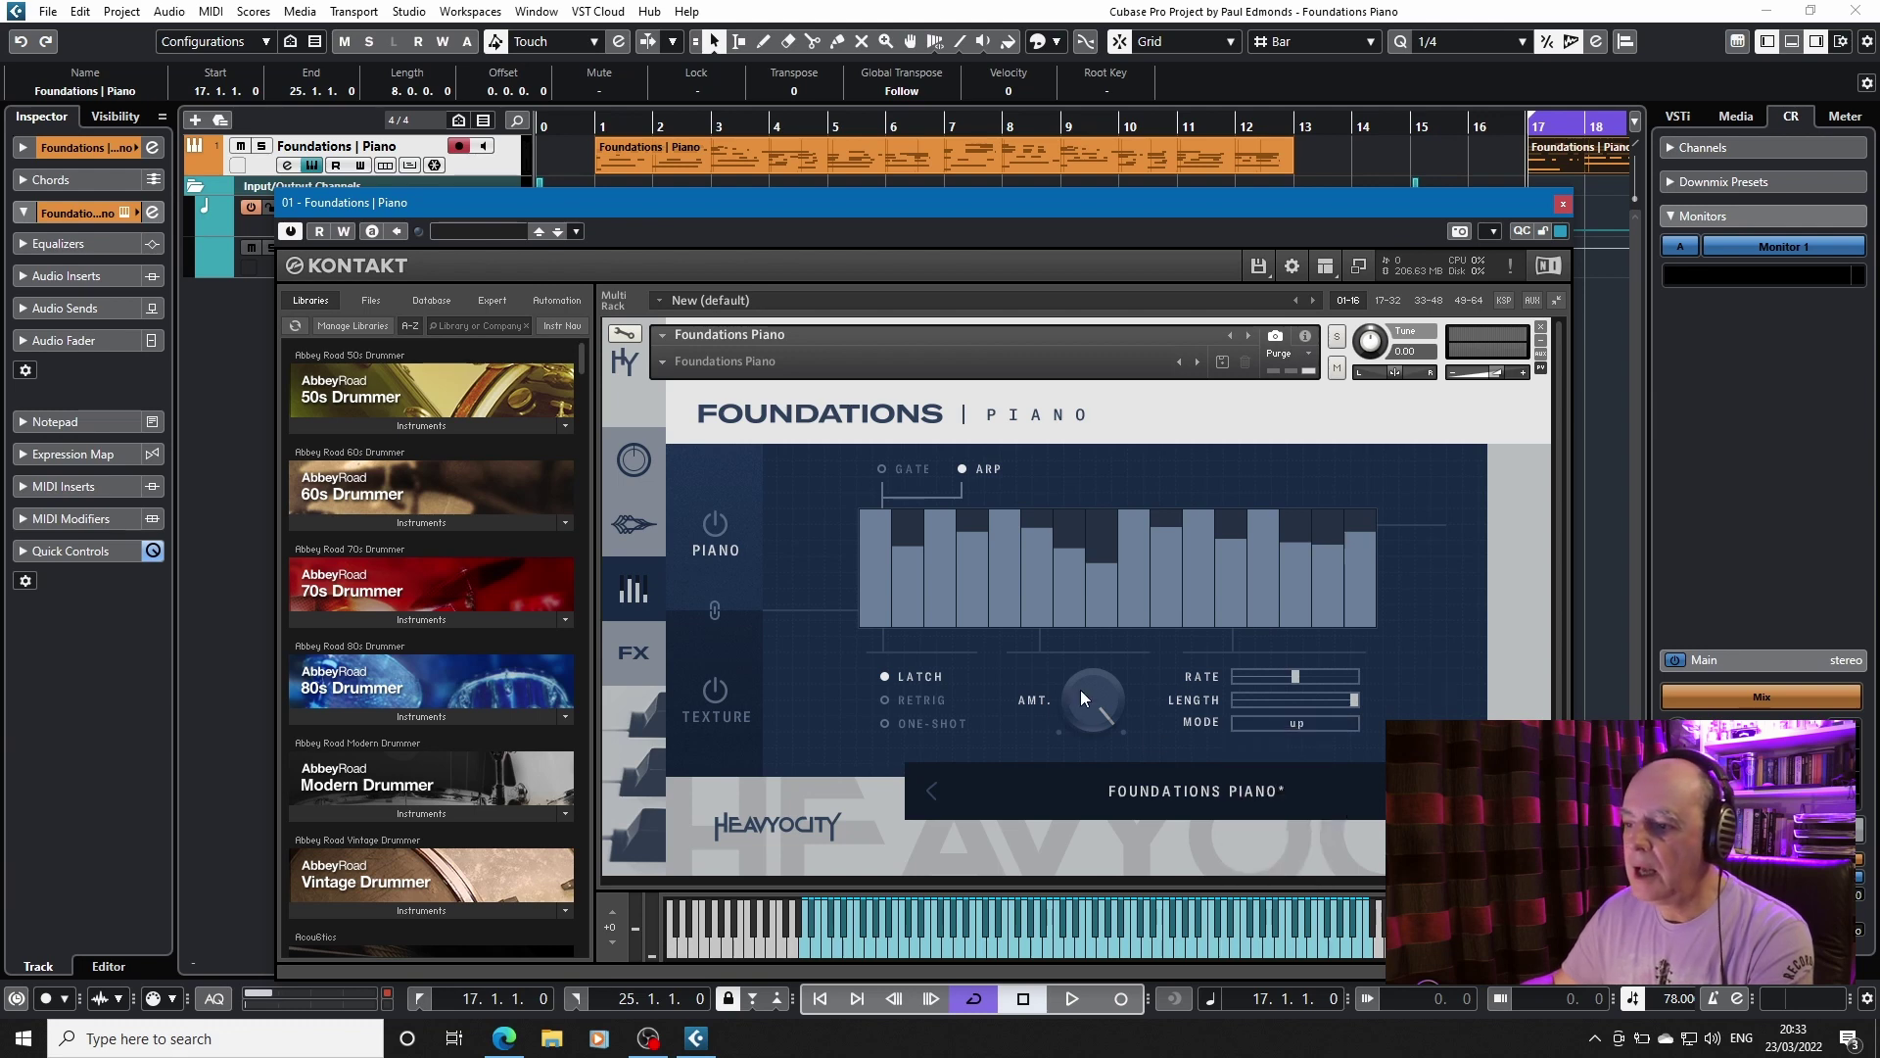
{"action": "left_click_drag", "start_coordinate": [1075, 744], "coordinate": [1089, 649]}
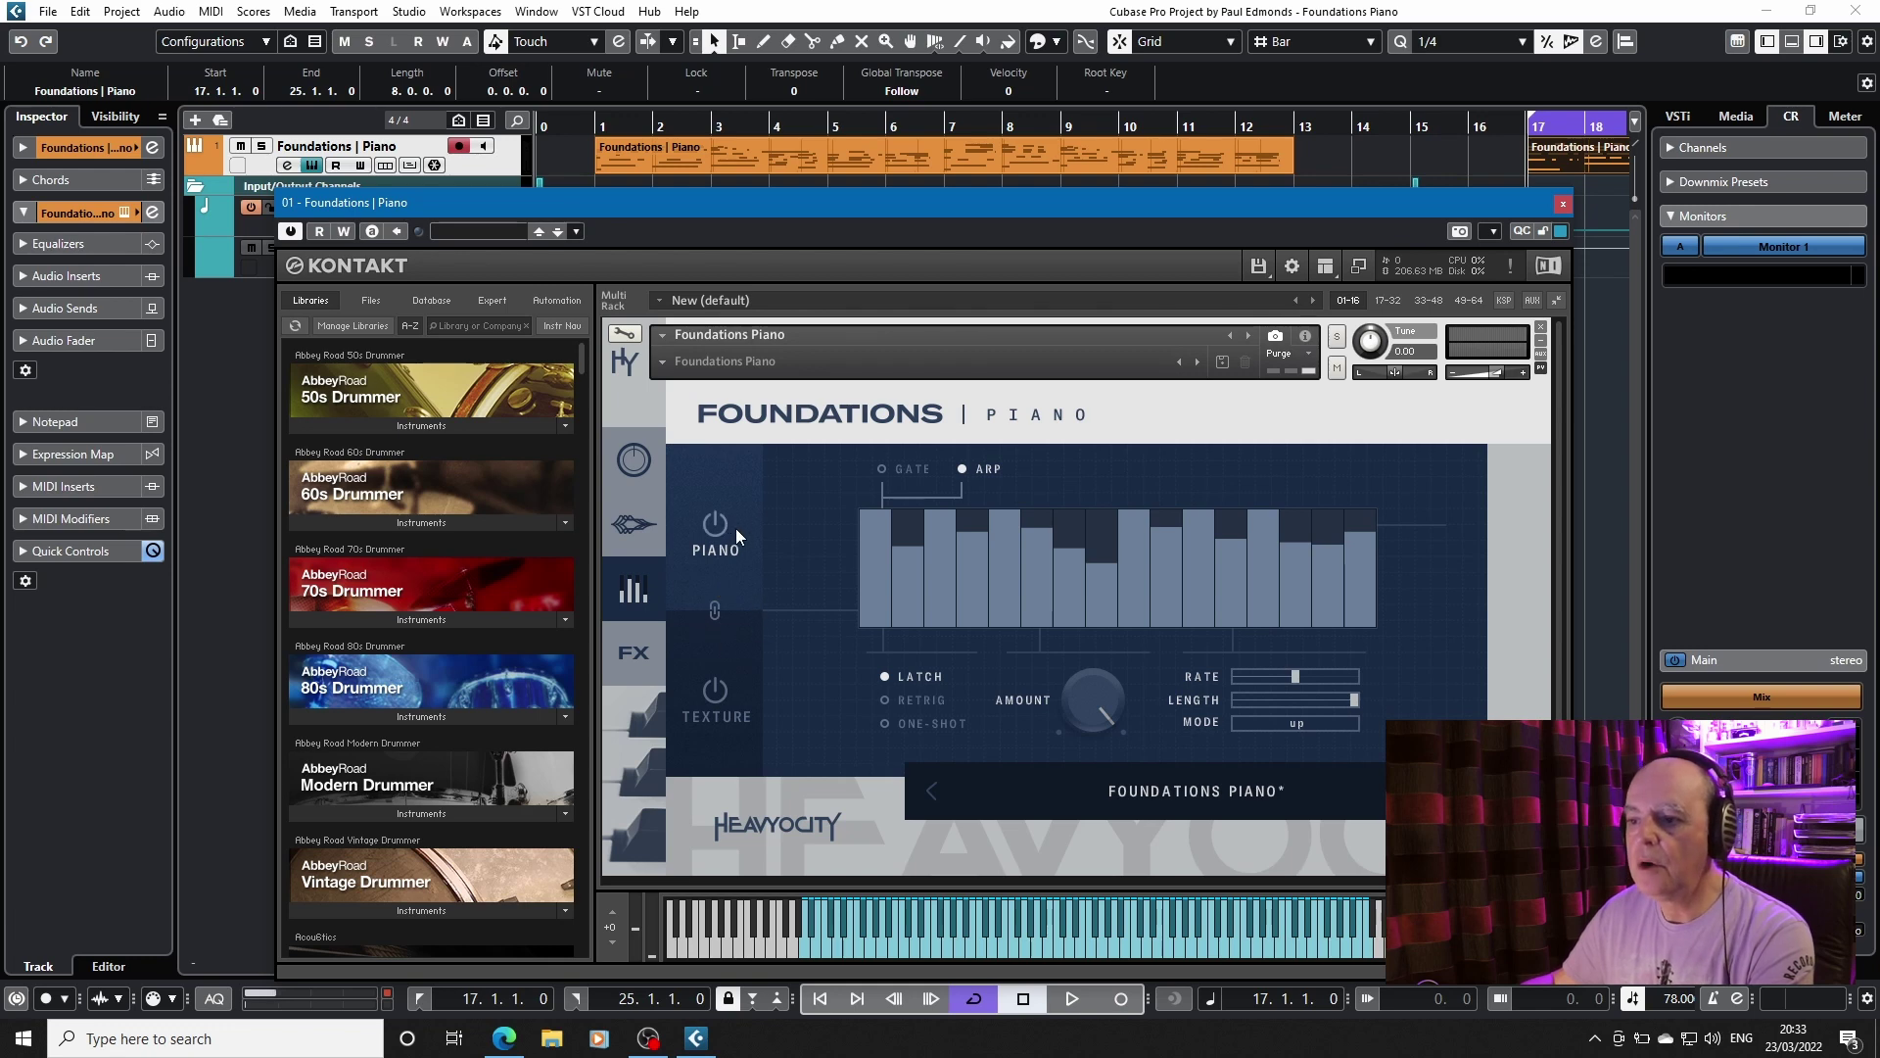
{"action": "left_click", "coordinate": [751, 674]}
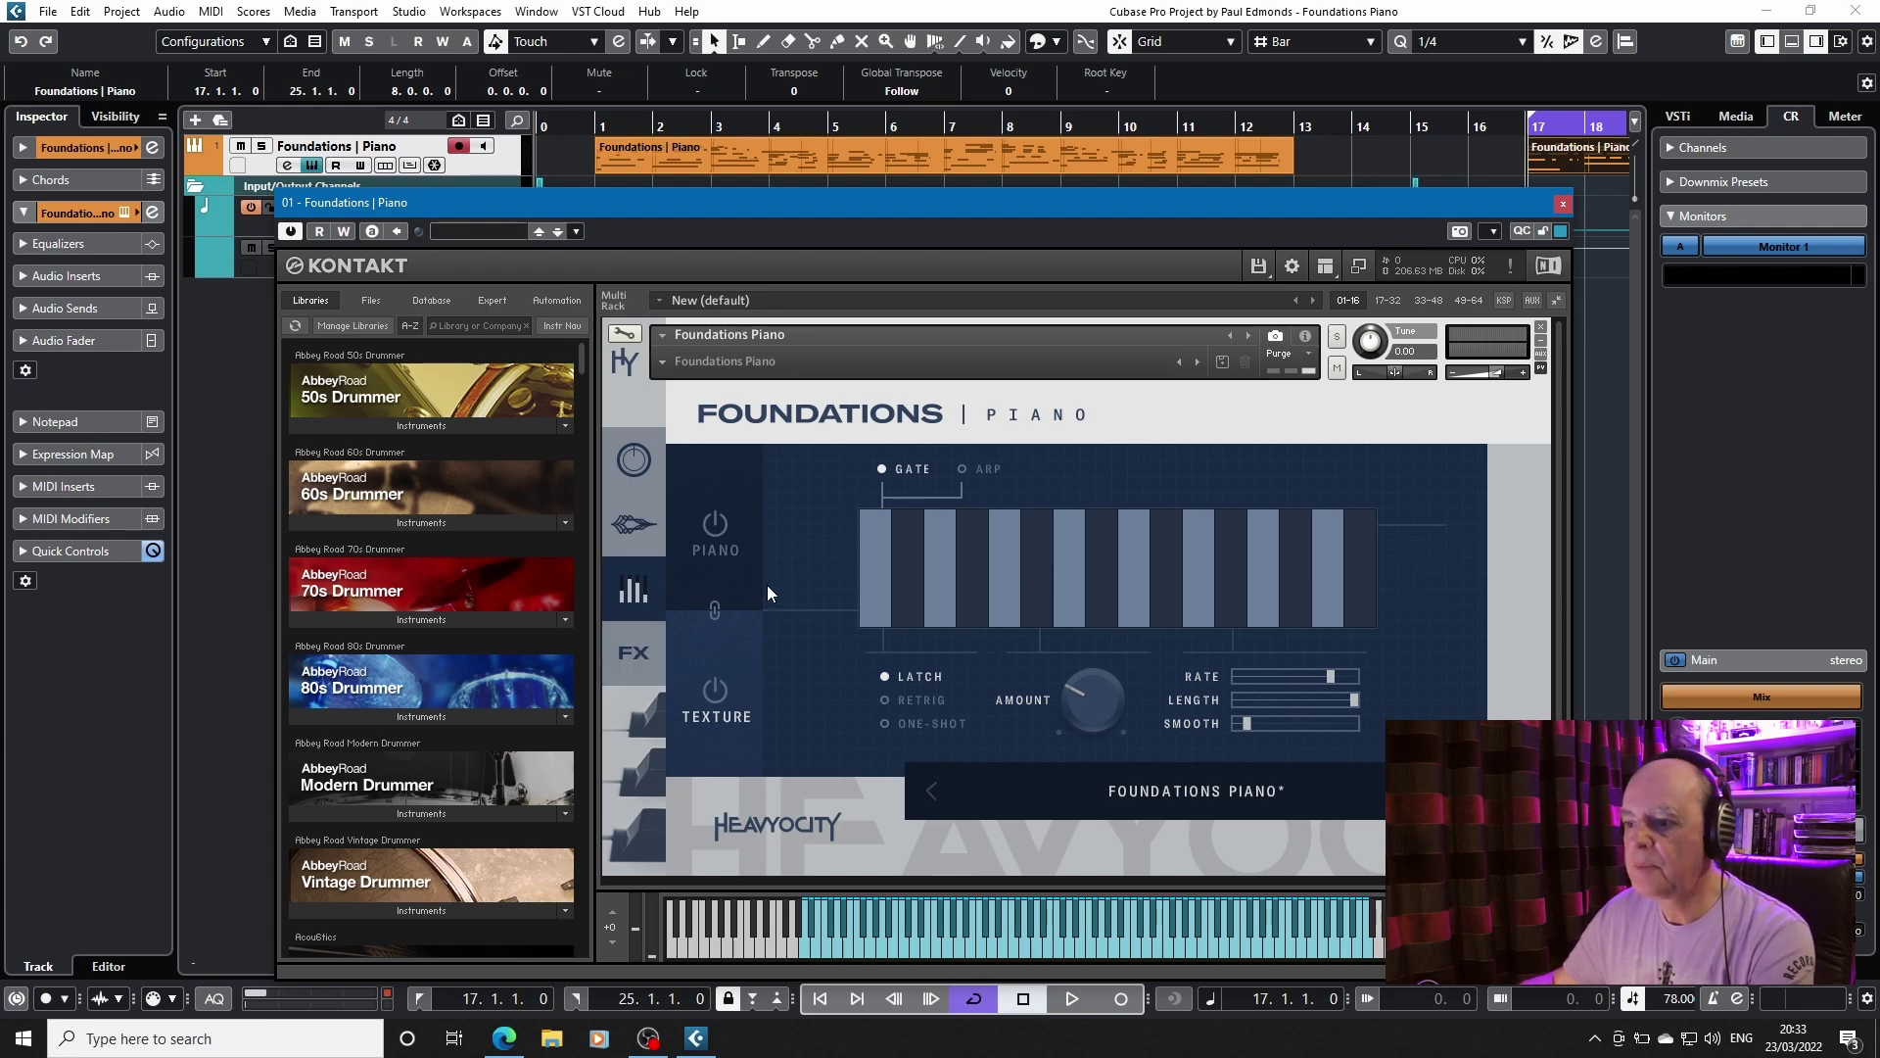
Show the Foundations Piano FX page with its Punch, Delay and Reverb controls
{"action": "left_click", "coordinate": [645, 653]}
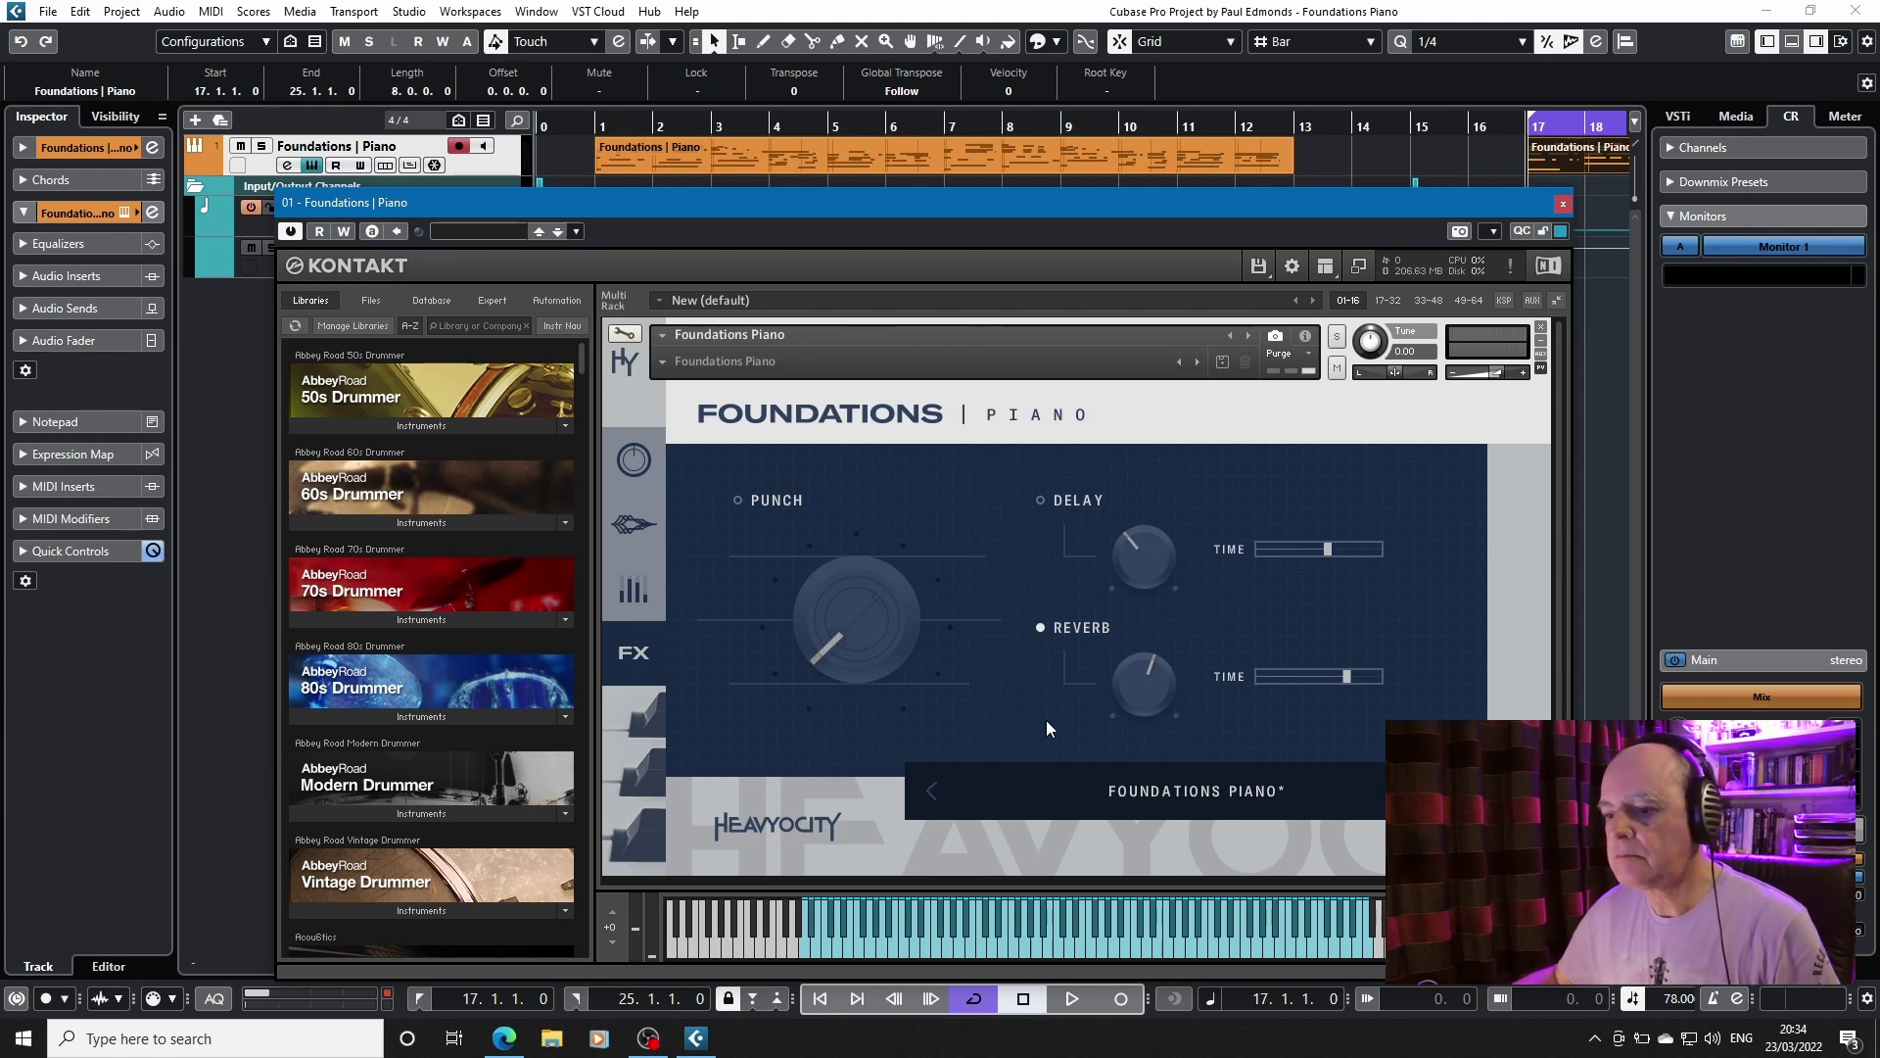
Move the Kontakt window to reveal the track parts, and load CLEAN SOFT PIANO on the main page
{"action": "left_click_drag", "start_coordinate": [1038, 198], "coordinate": [1041, 143]}
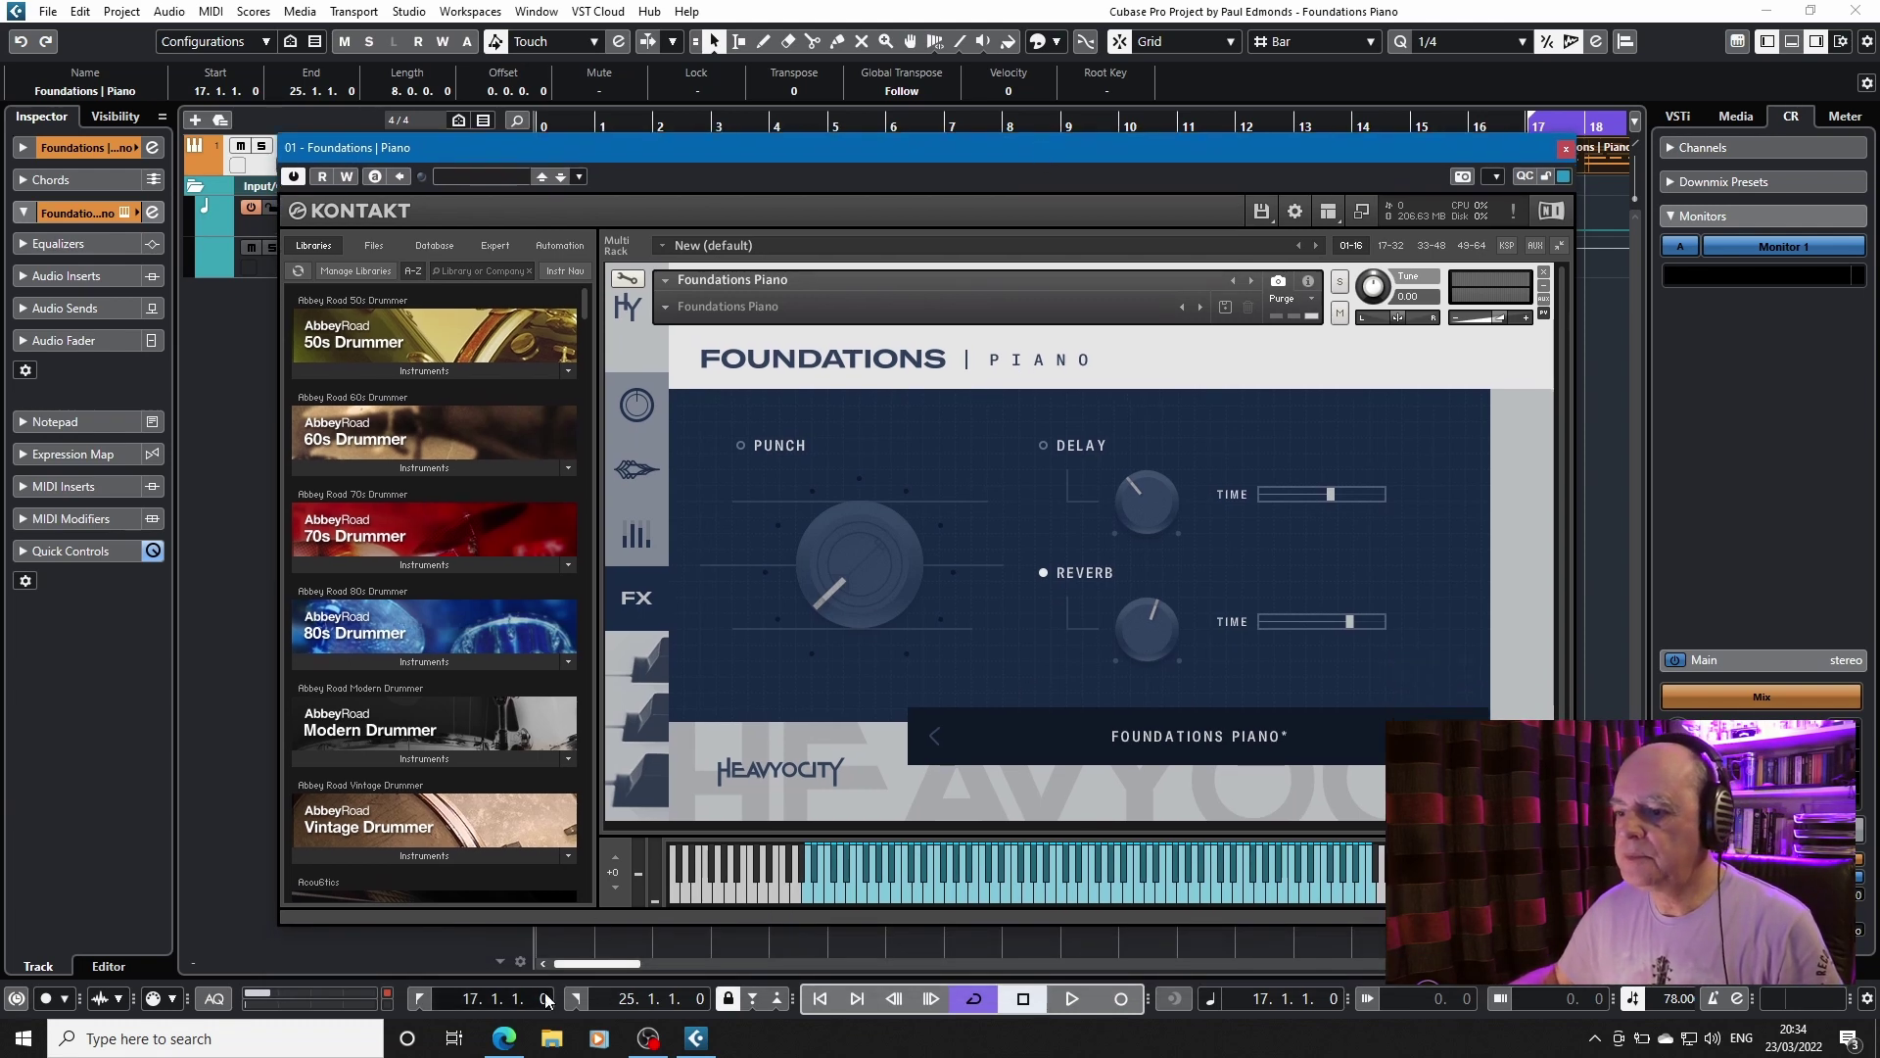
{"action": "left_click", "coordinate": [583, 966]}
{"action": "left_click_drag", "start_coordinate": [584, 966], "coordinate": [655, 965]}
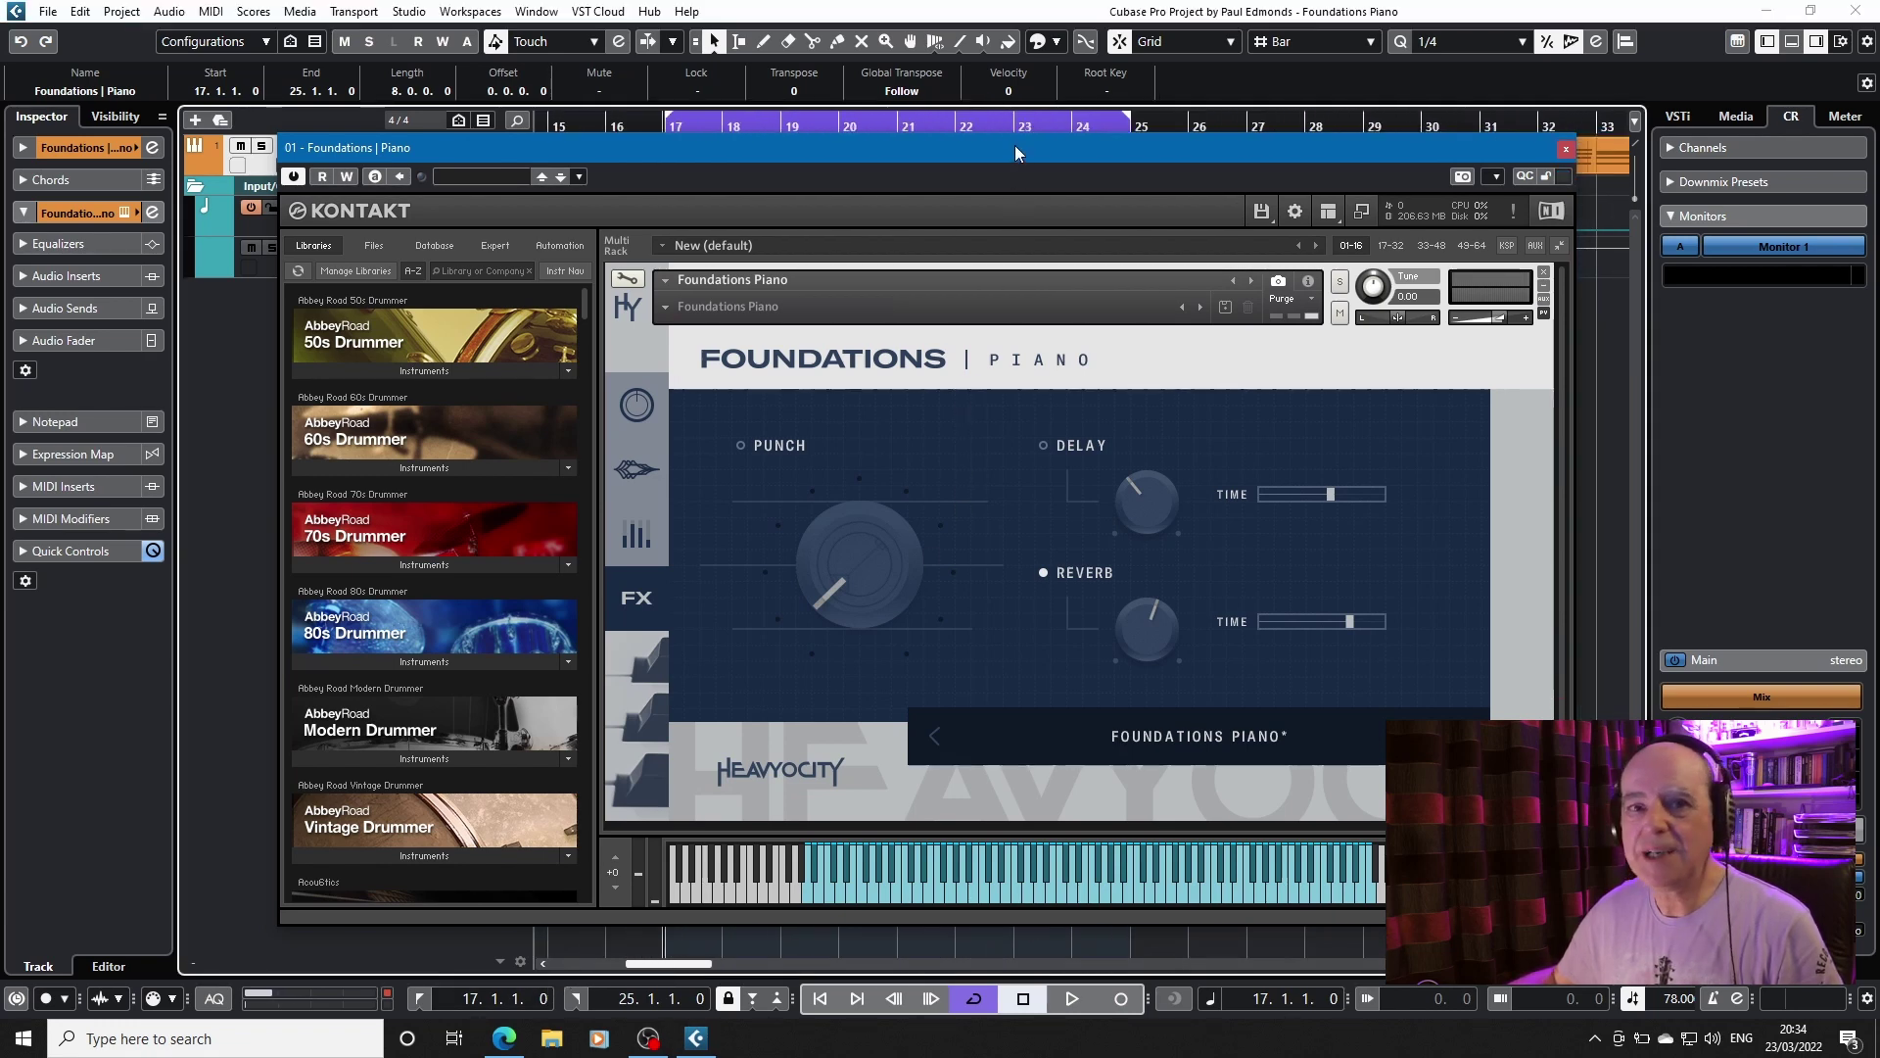
{"action": "left_click_drag", "start_coordinate": [1014, 146], "coordinate": [985, 200]}
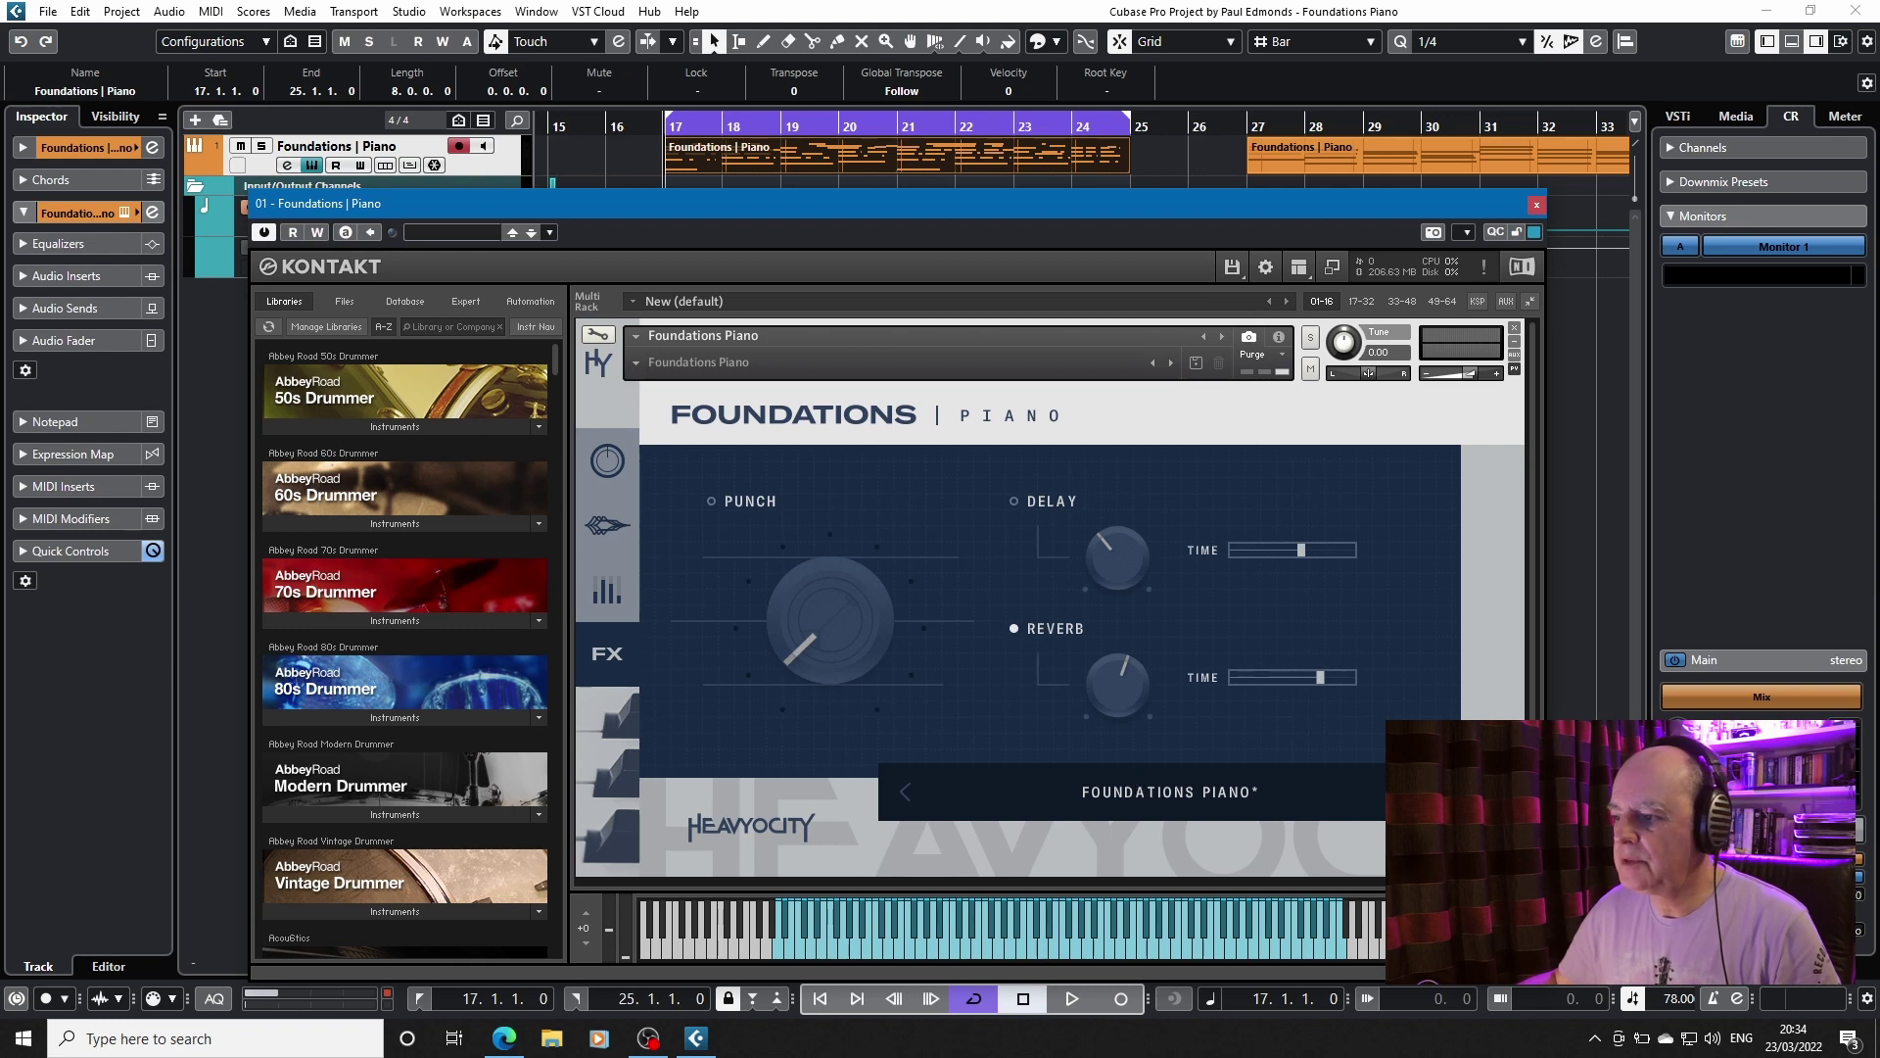
{"action": "left_click", "coordinate": [1182, 793]}
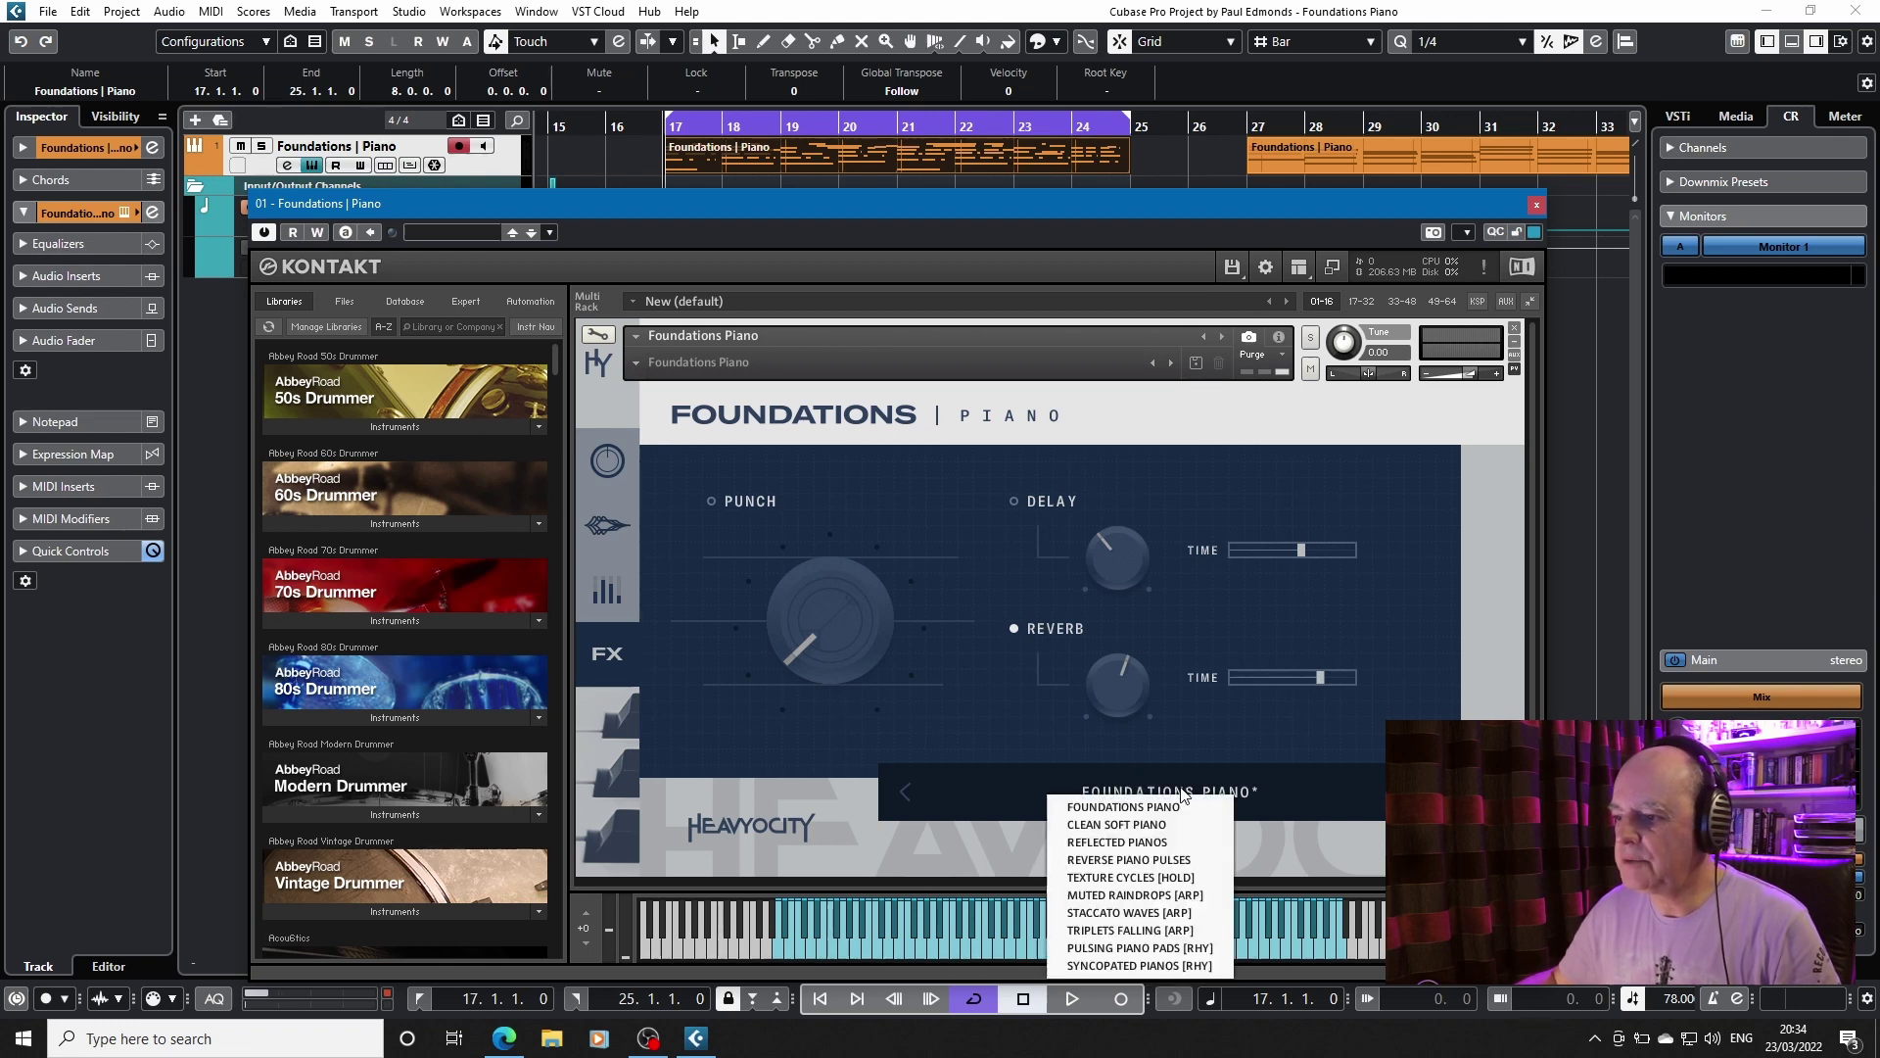
{"action": "left_click", "coordinate": [1123, 824]}
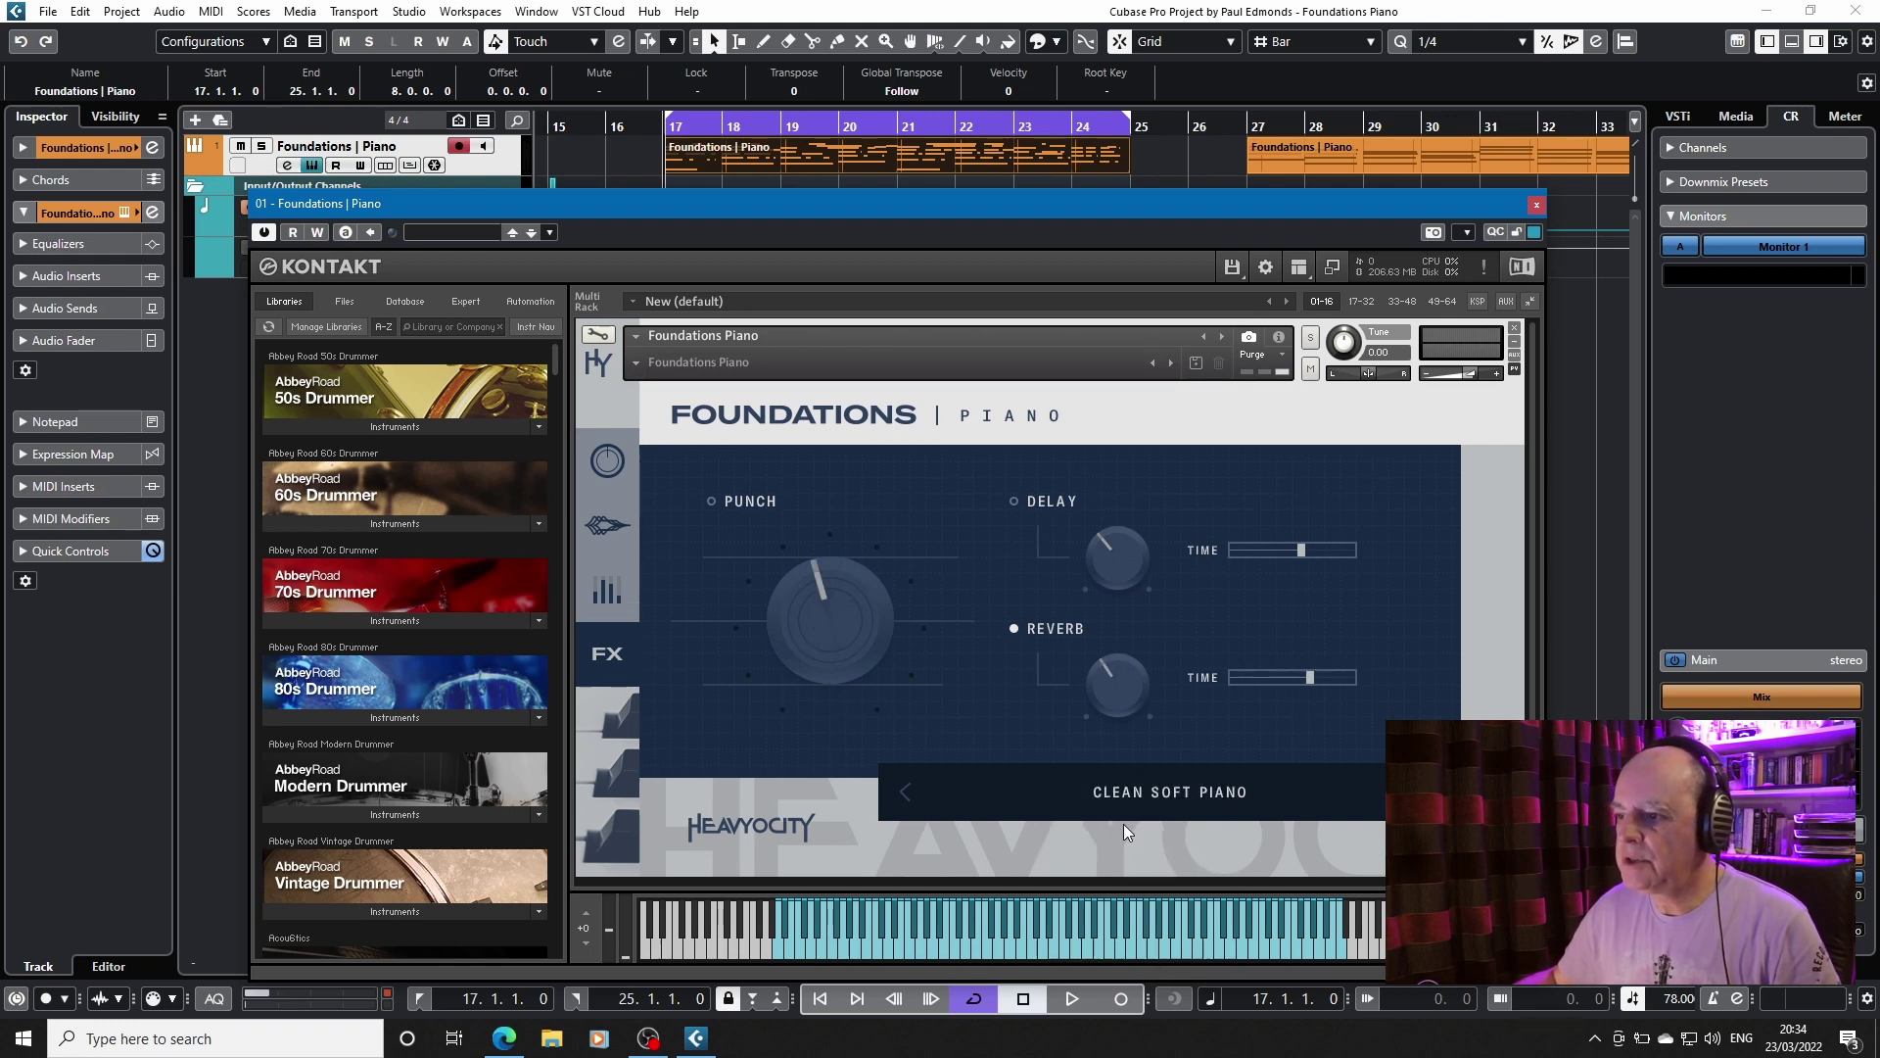
{"action": "left_click", "coordinate": [600, 458]}
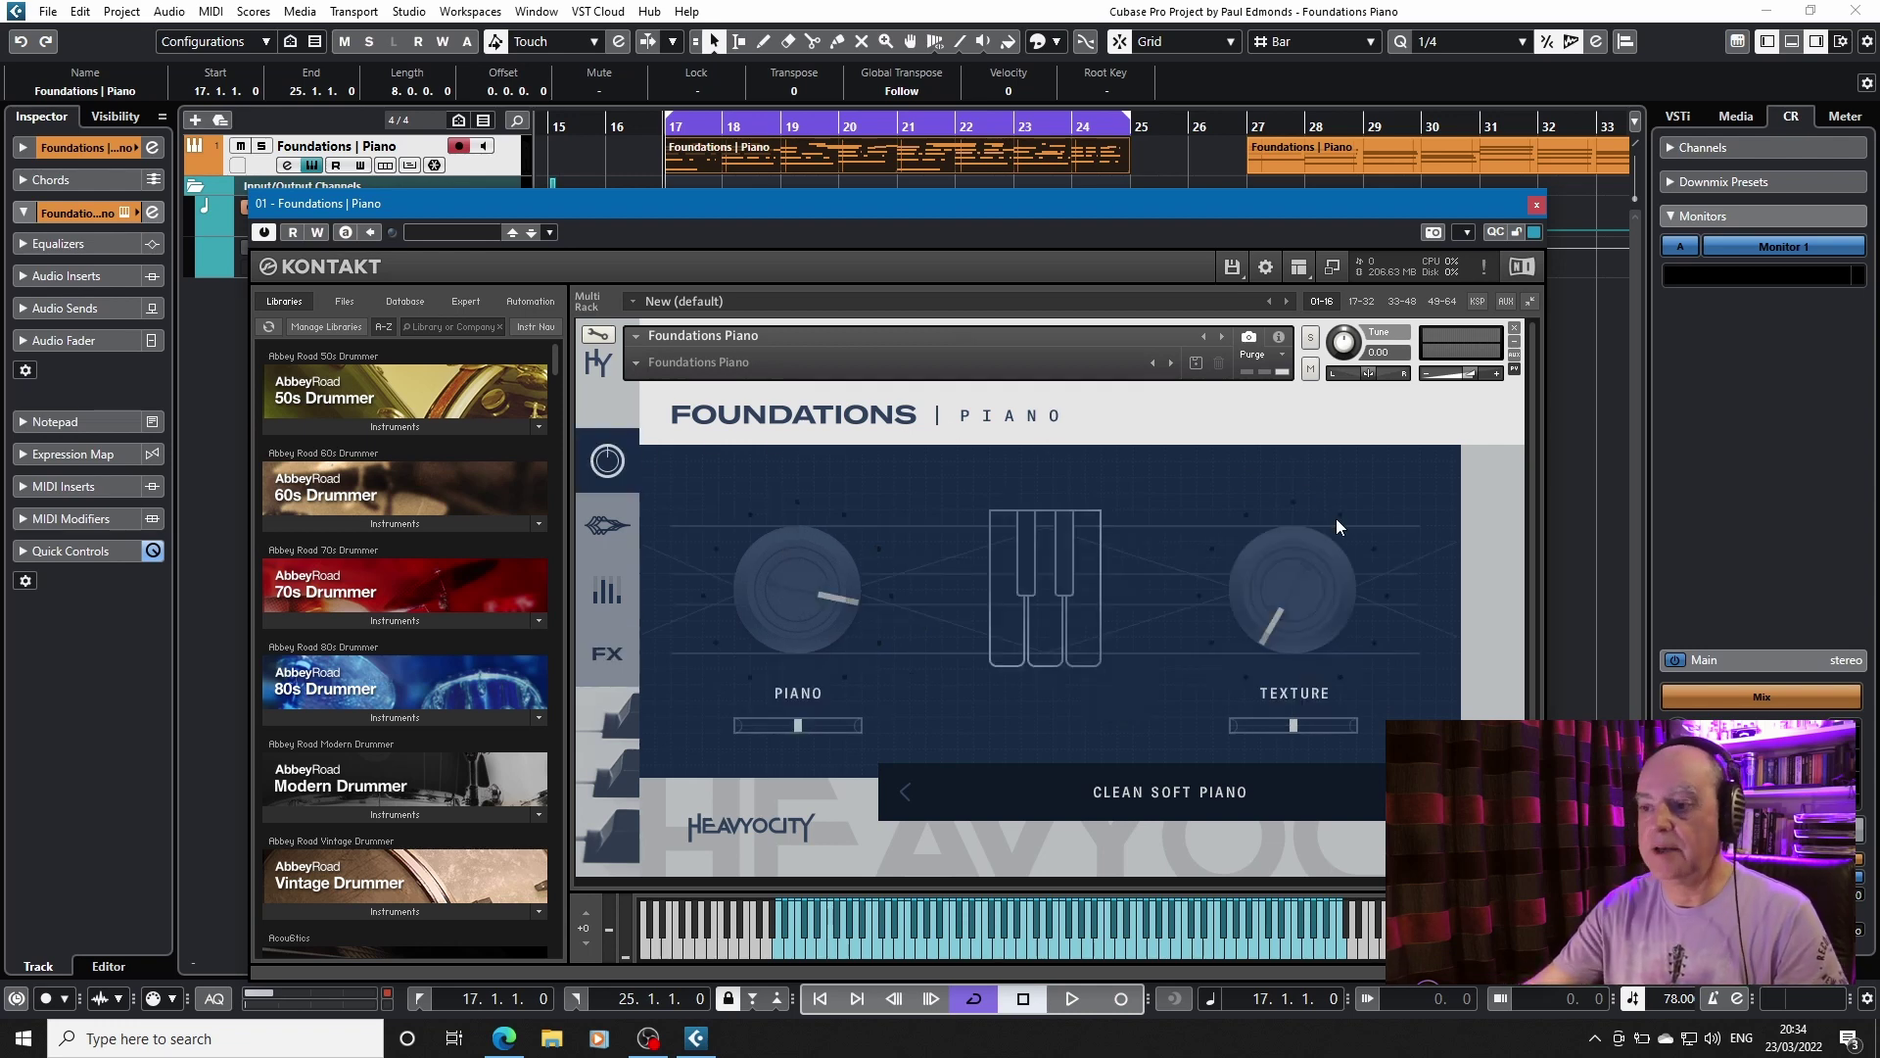
Audition Clean Soft Piano over playback, then reopen the preset list
{"action": "key", "text": "space"}
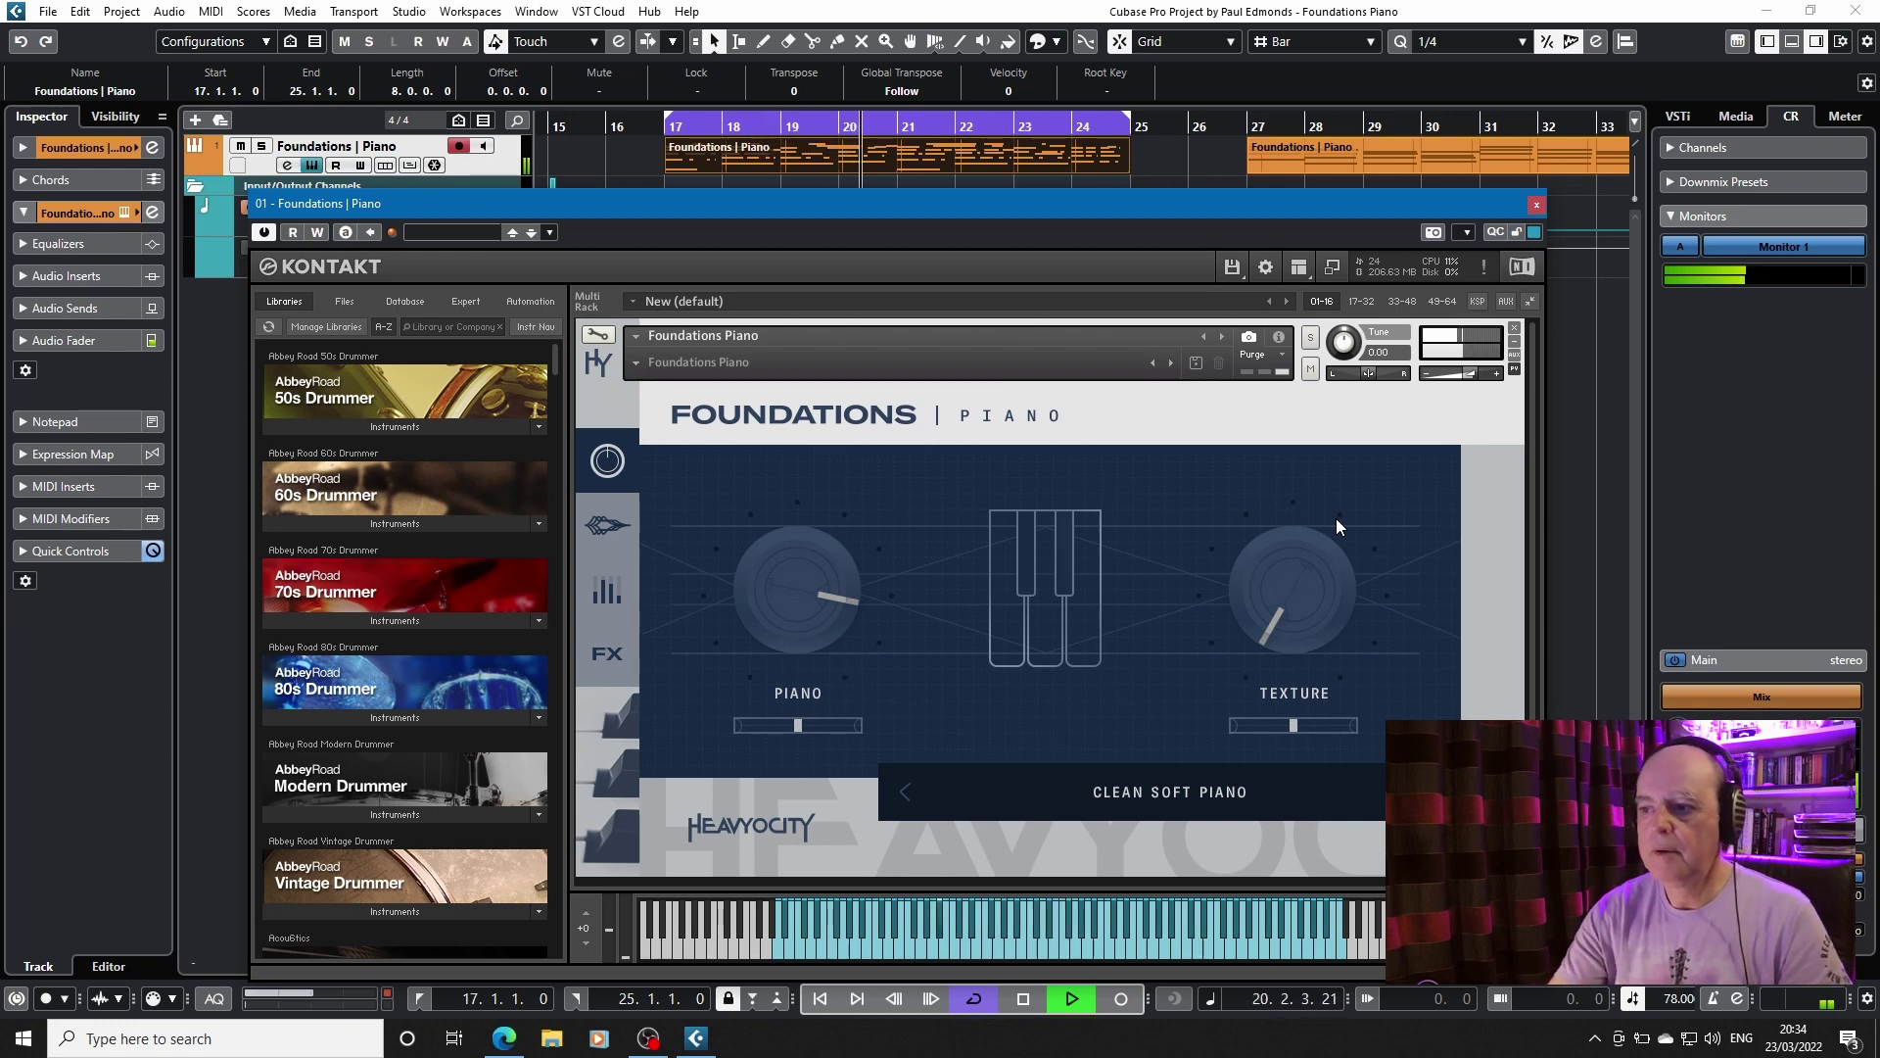
{"action": "key", "text": "space"}
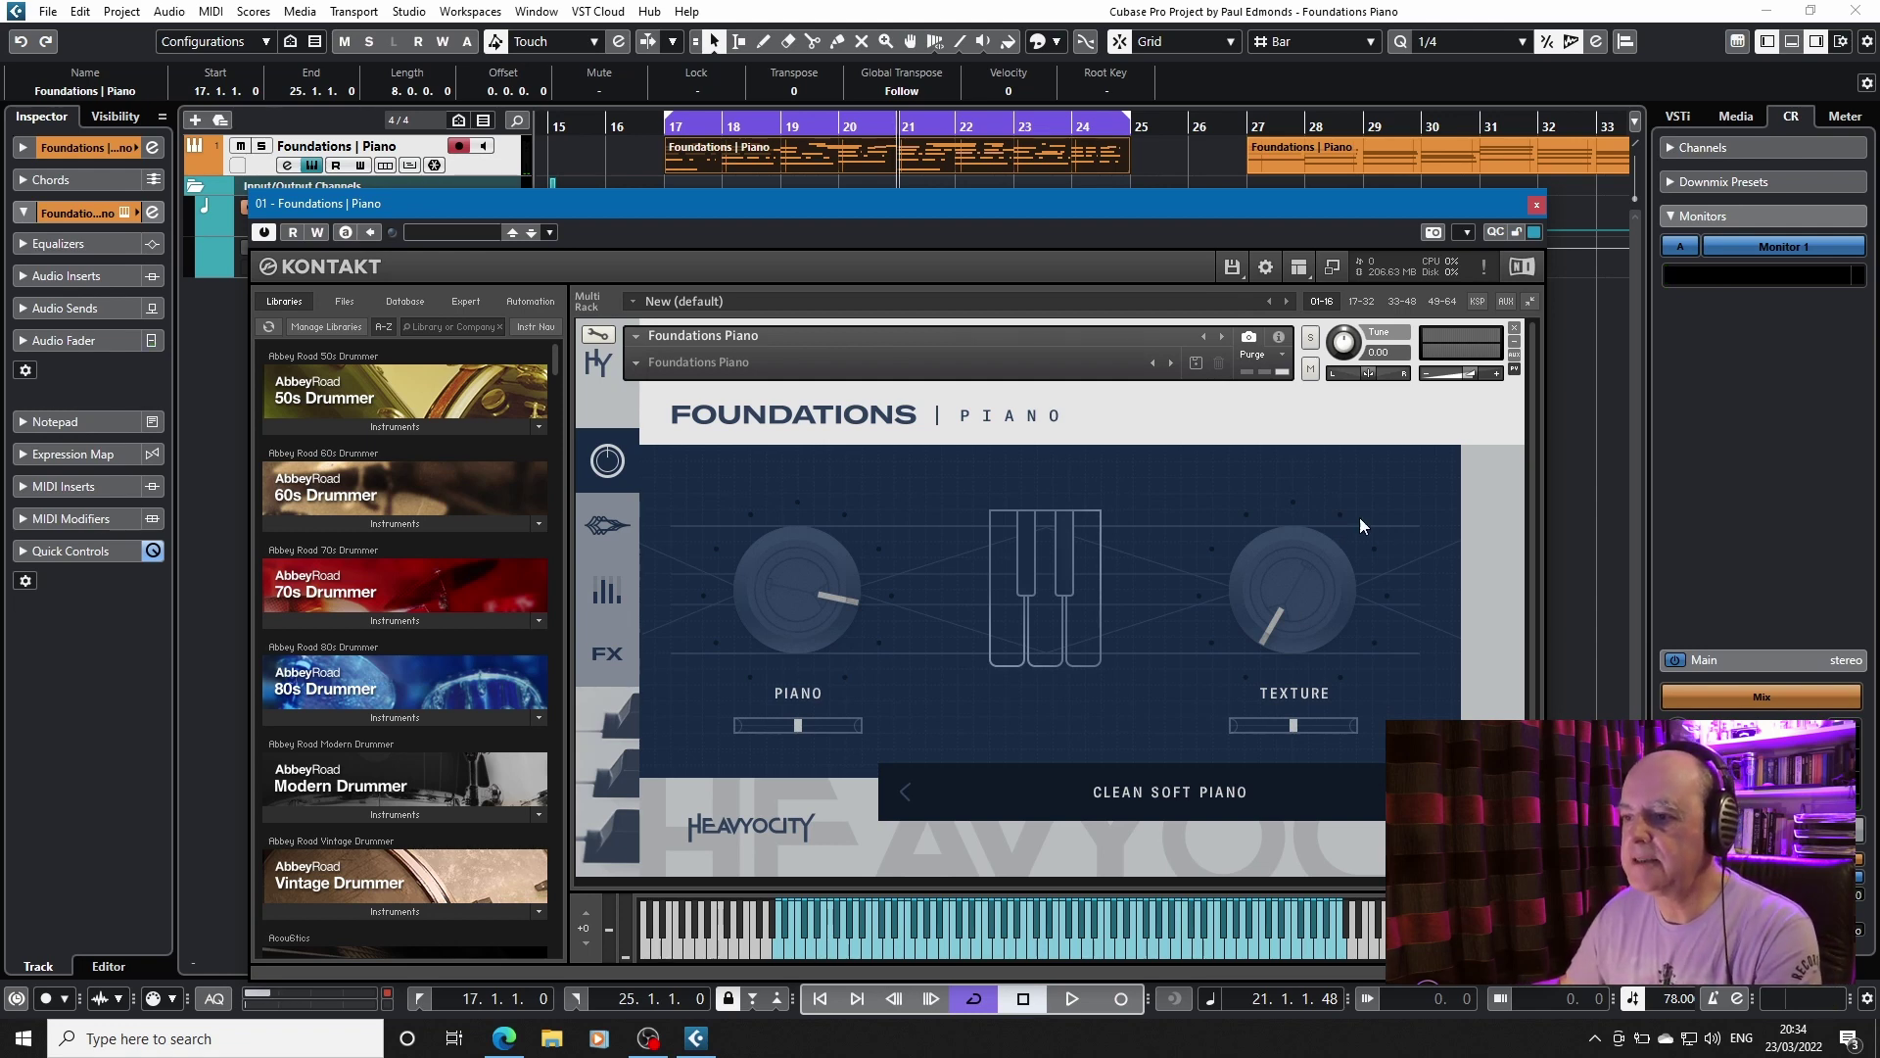
{"action": "left_click", "coordinate": [1142, 795]}
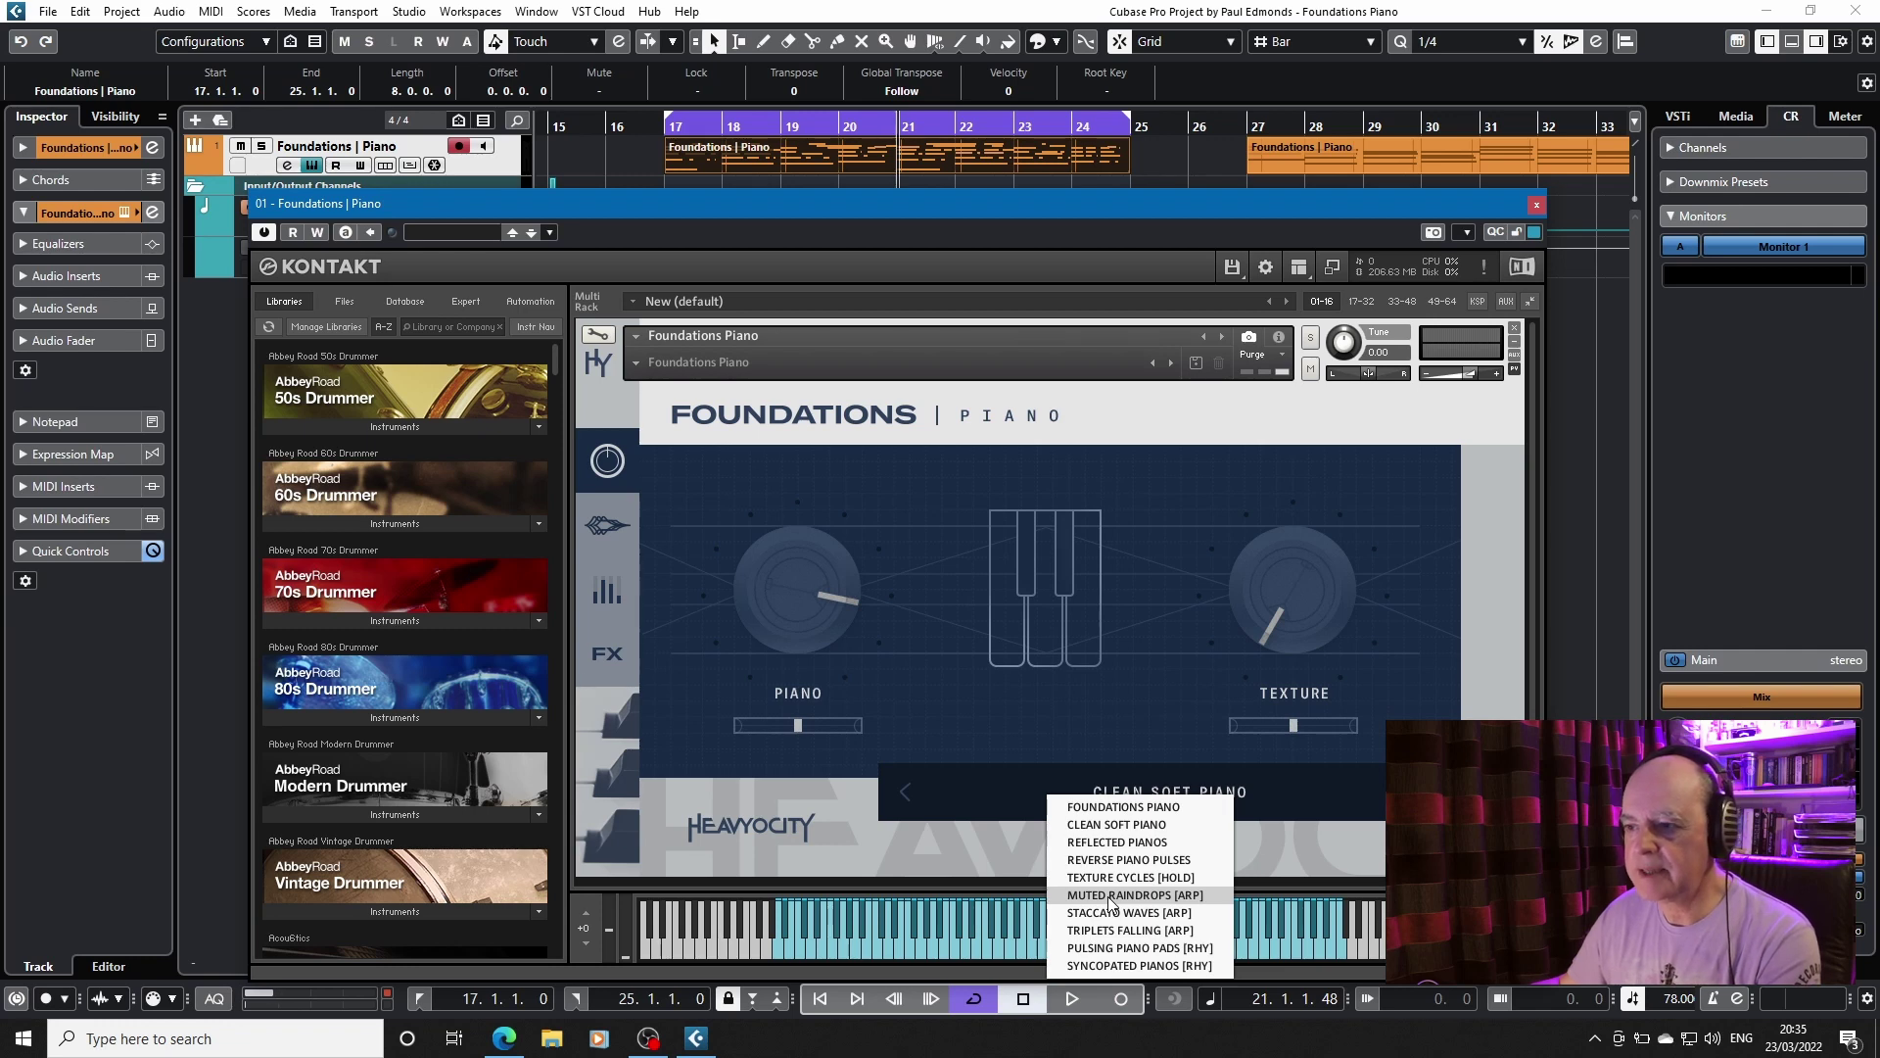
Loop the bars 27–33 part and load Muted Raindrops [ARP] with its Piano arpeggio pattern showing
{"action": "left_click", "coordinate": [1261, 159]}
{"action": "key", "text": "p"}
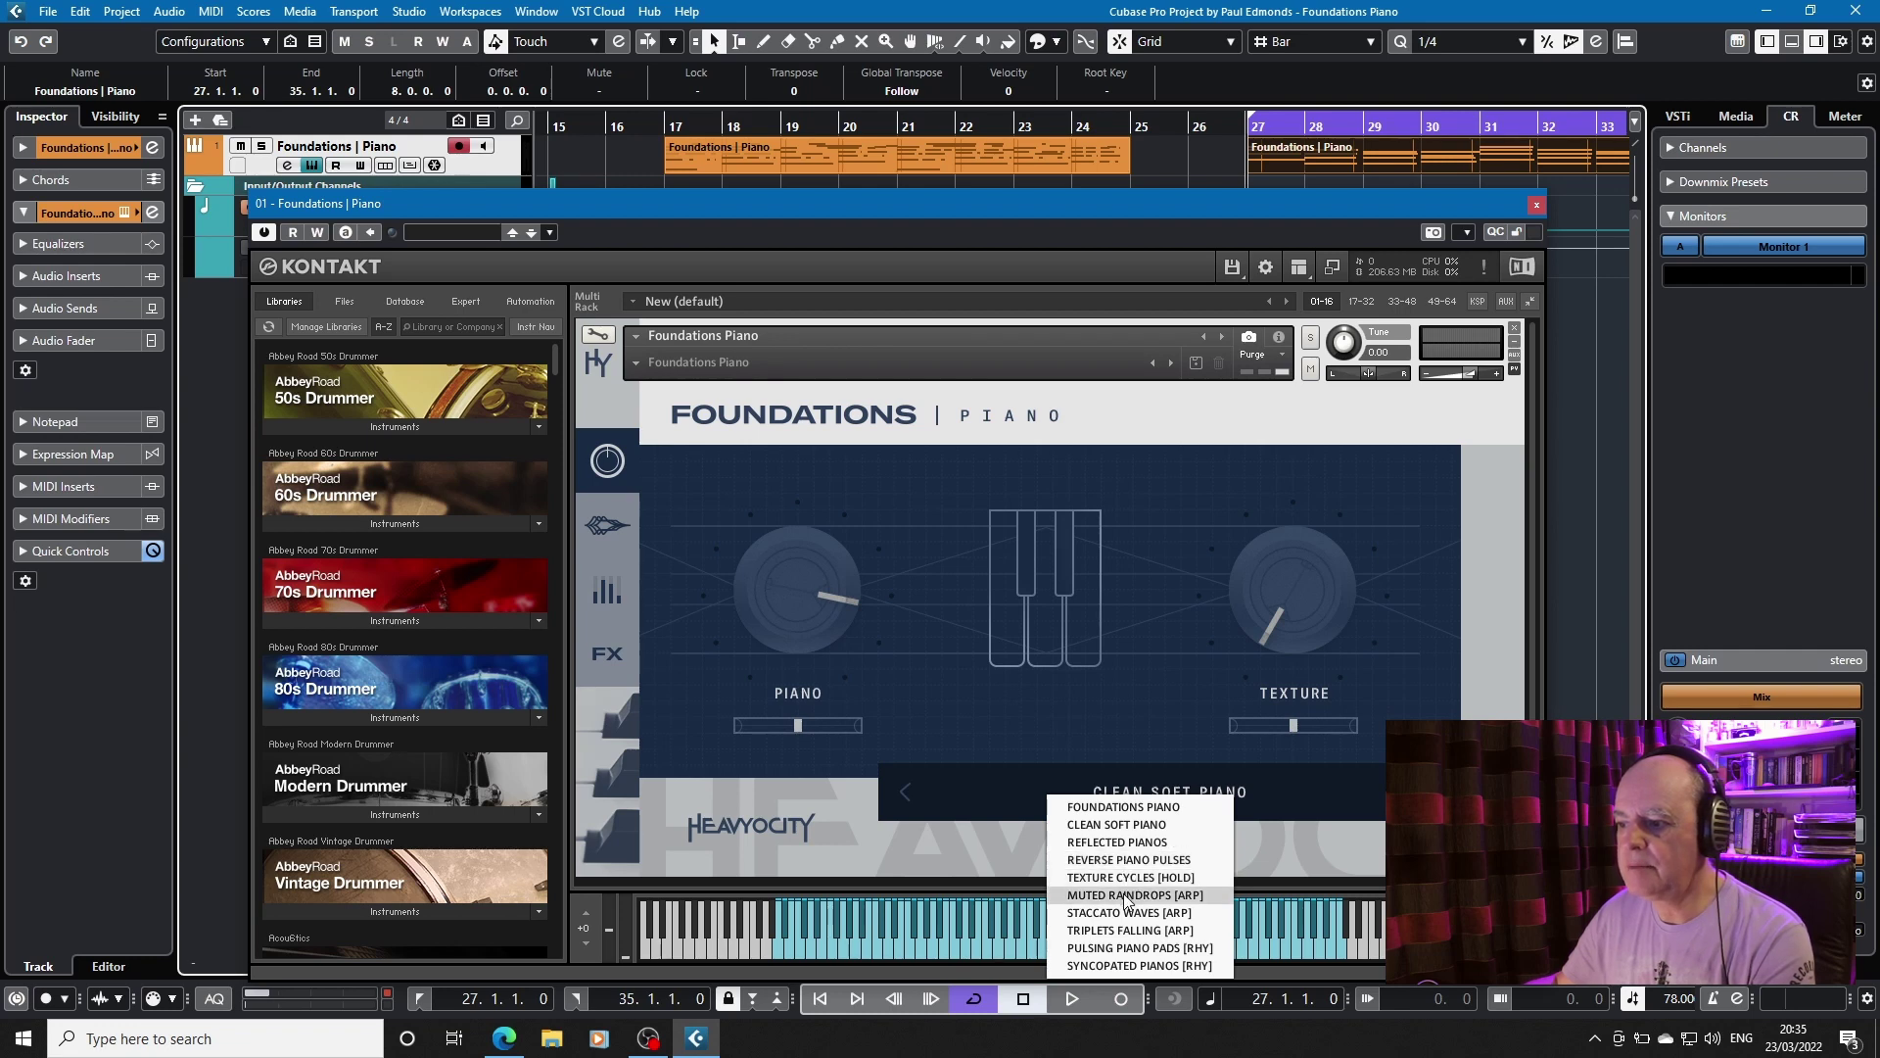
{"action": "left_click", "coordinate": [1129, 894]}
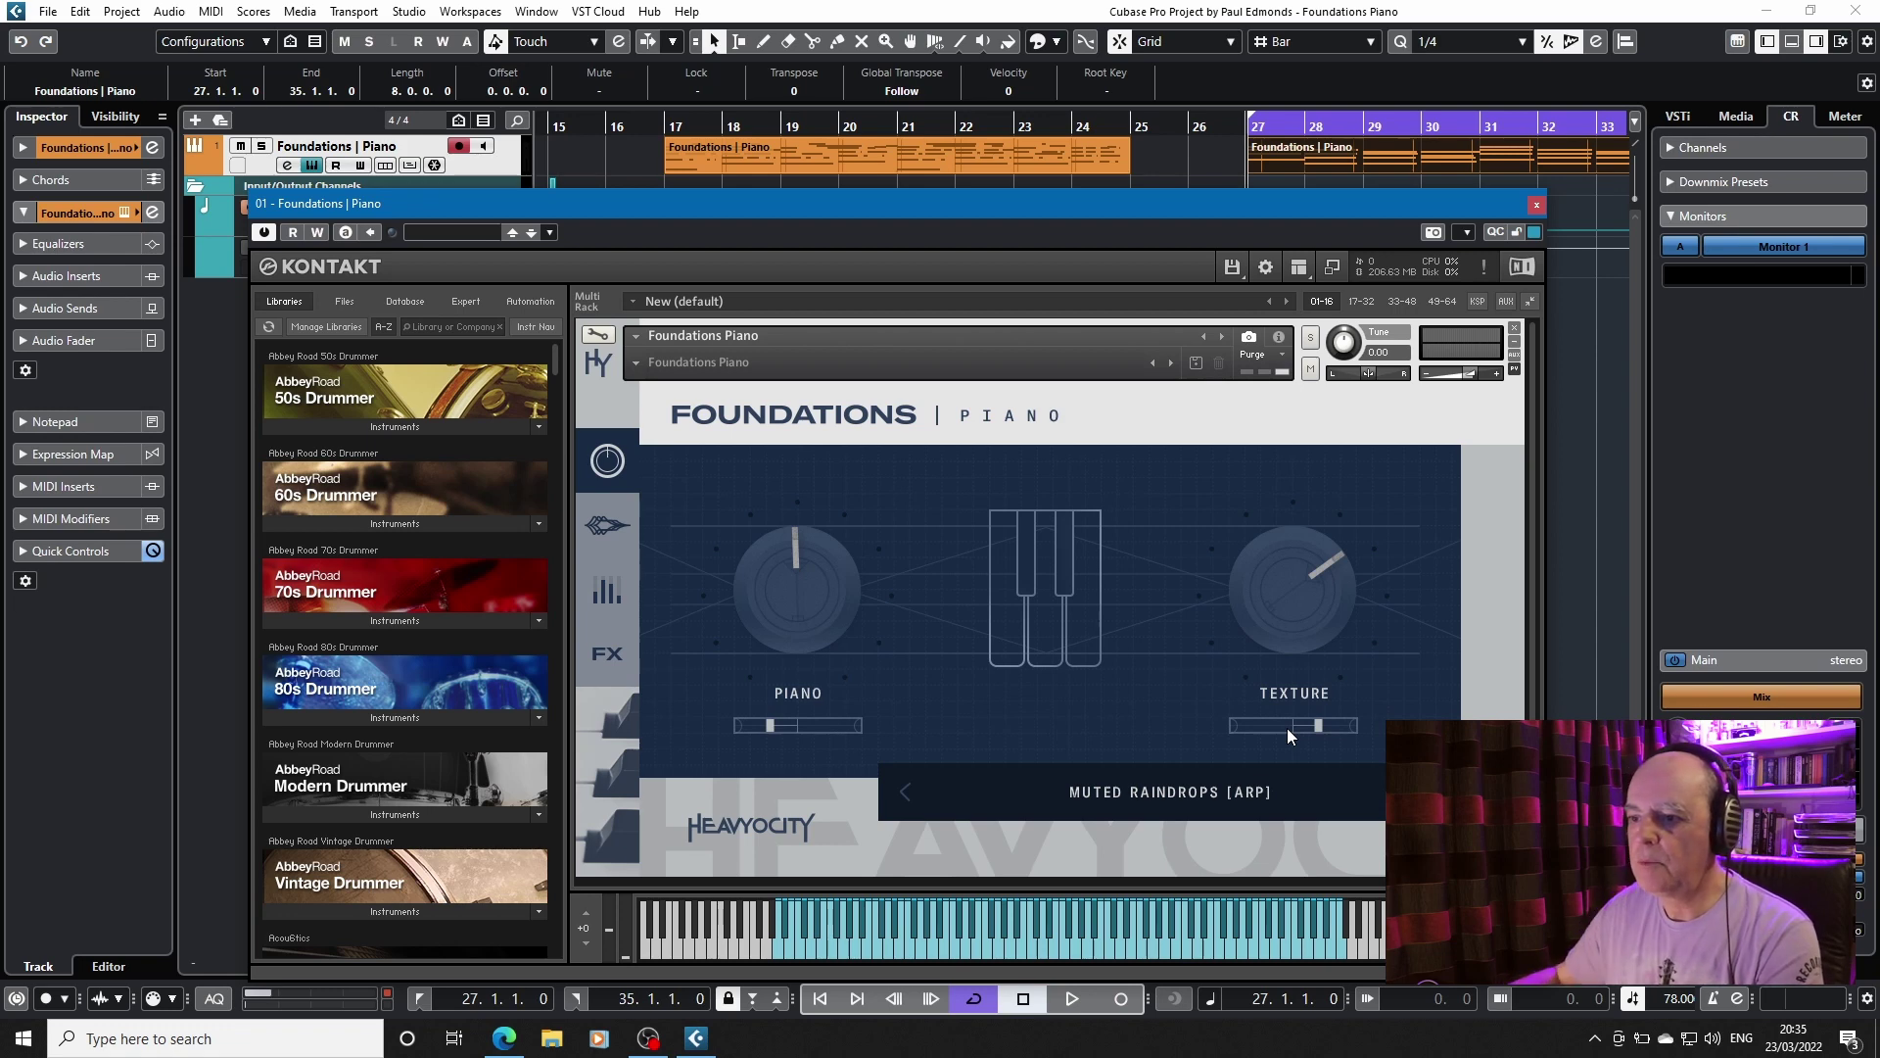
{"action": "left_click", "coordinate": [606, 588]}
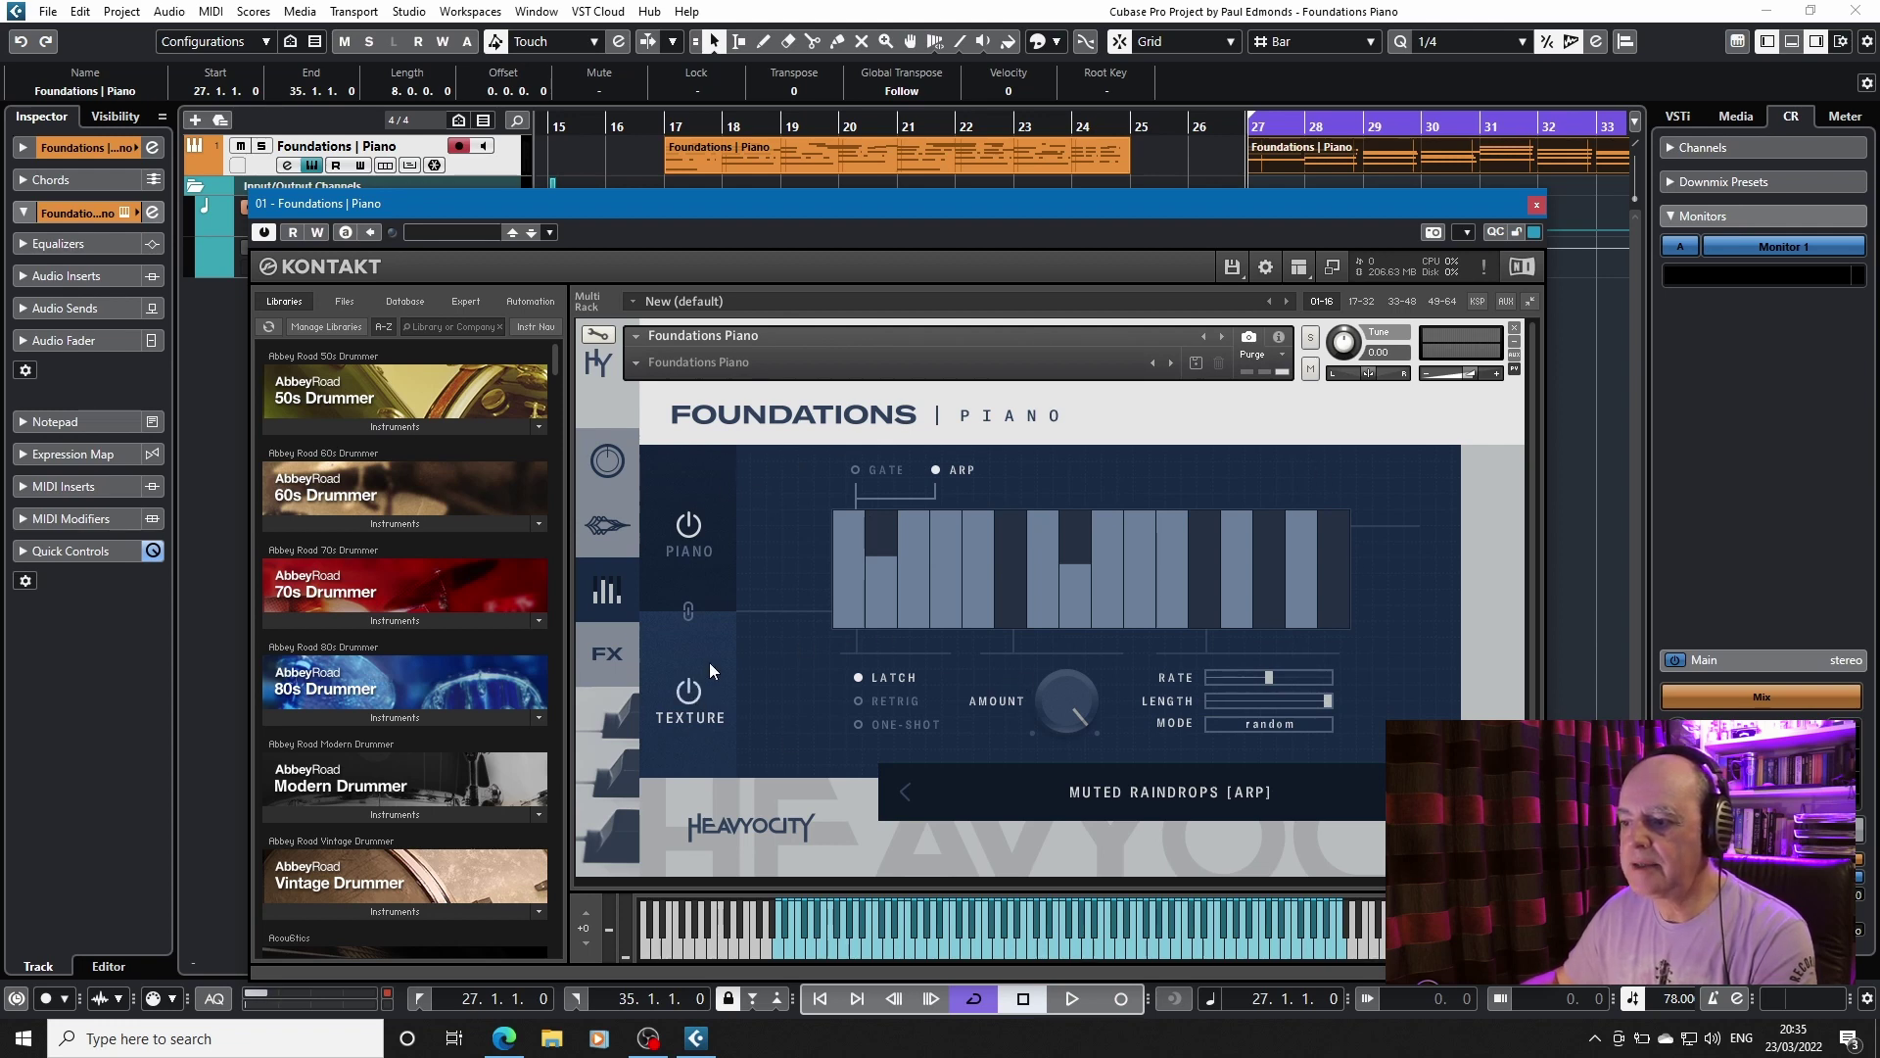
{"action": "left_click", "coordinate": [711, 555]}
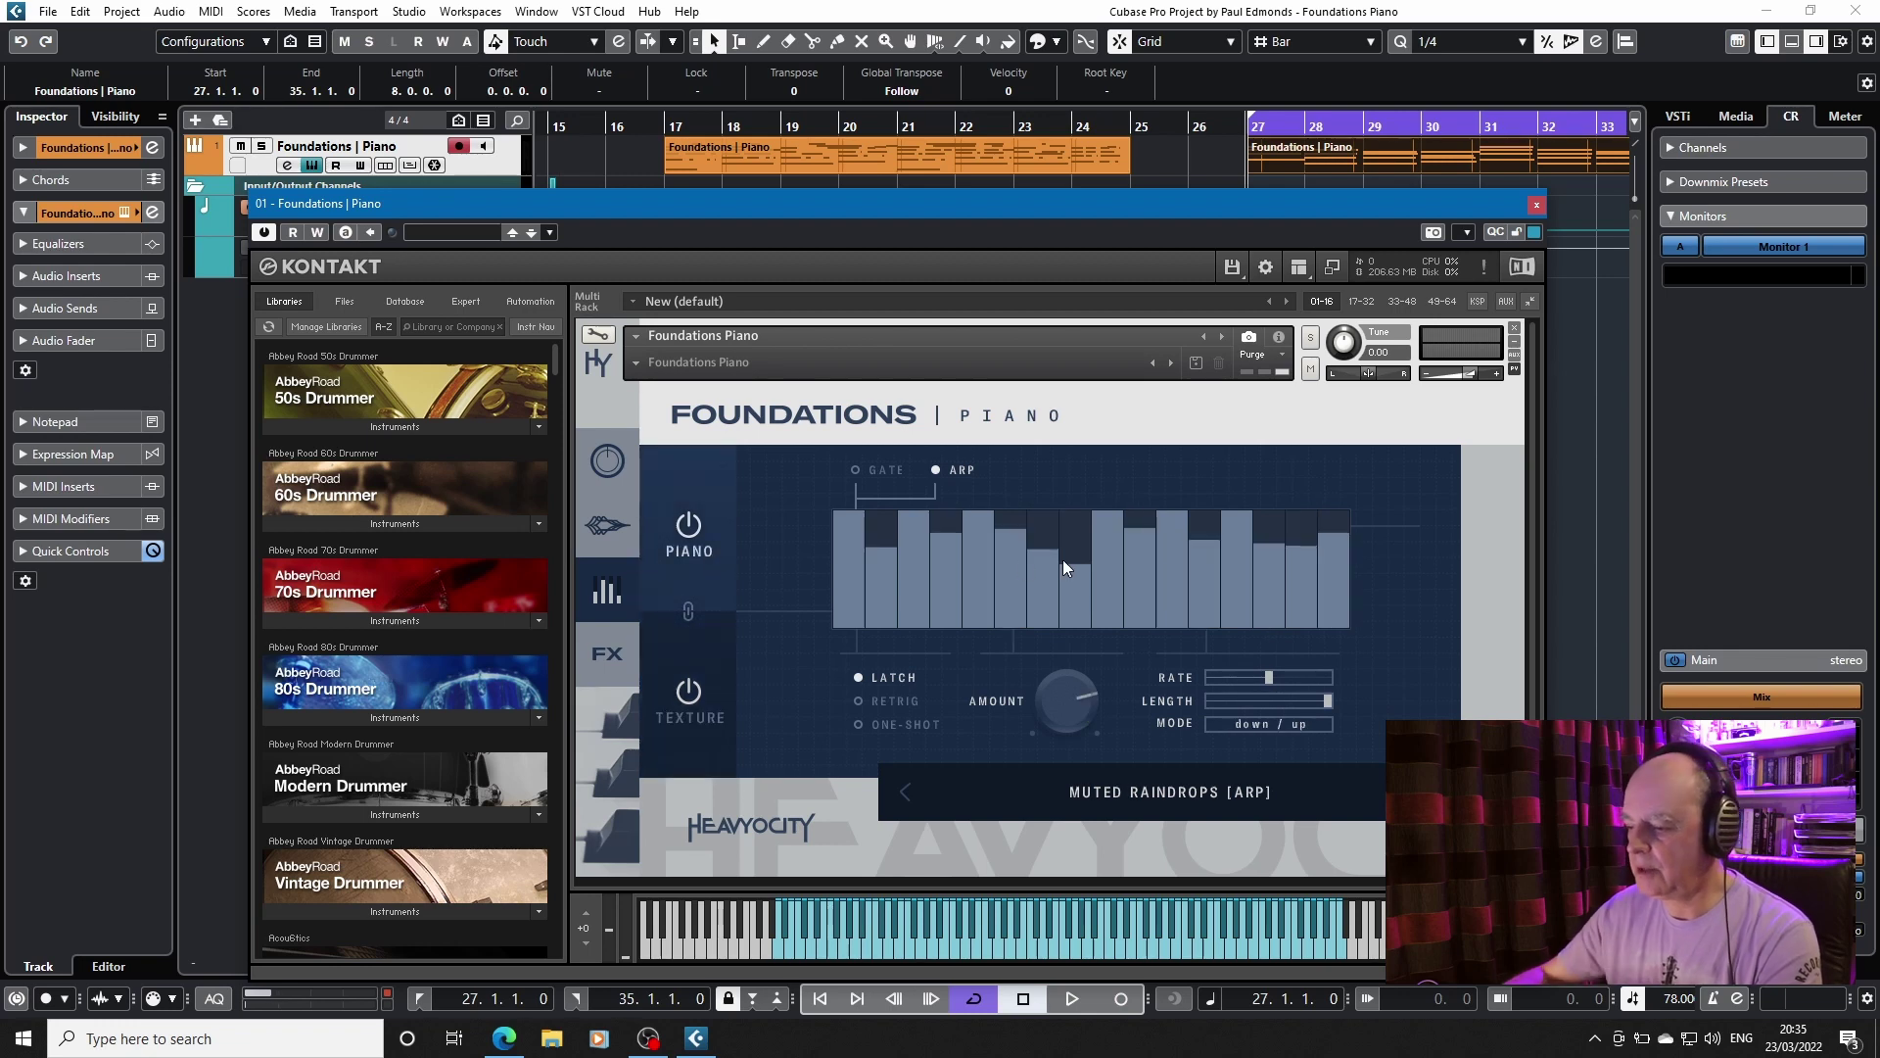
Audition the Muted Raindrops arpeggio over playback, then reopen the Foundations preset list
{"action": "key", "text": "space"}
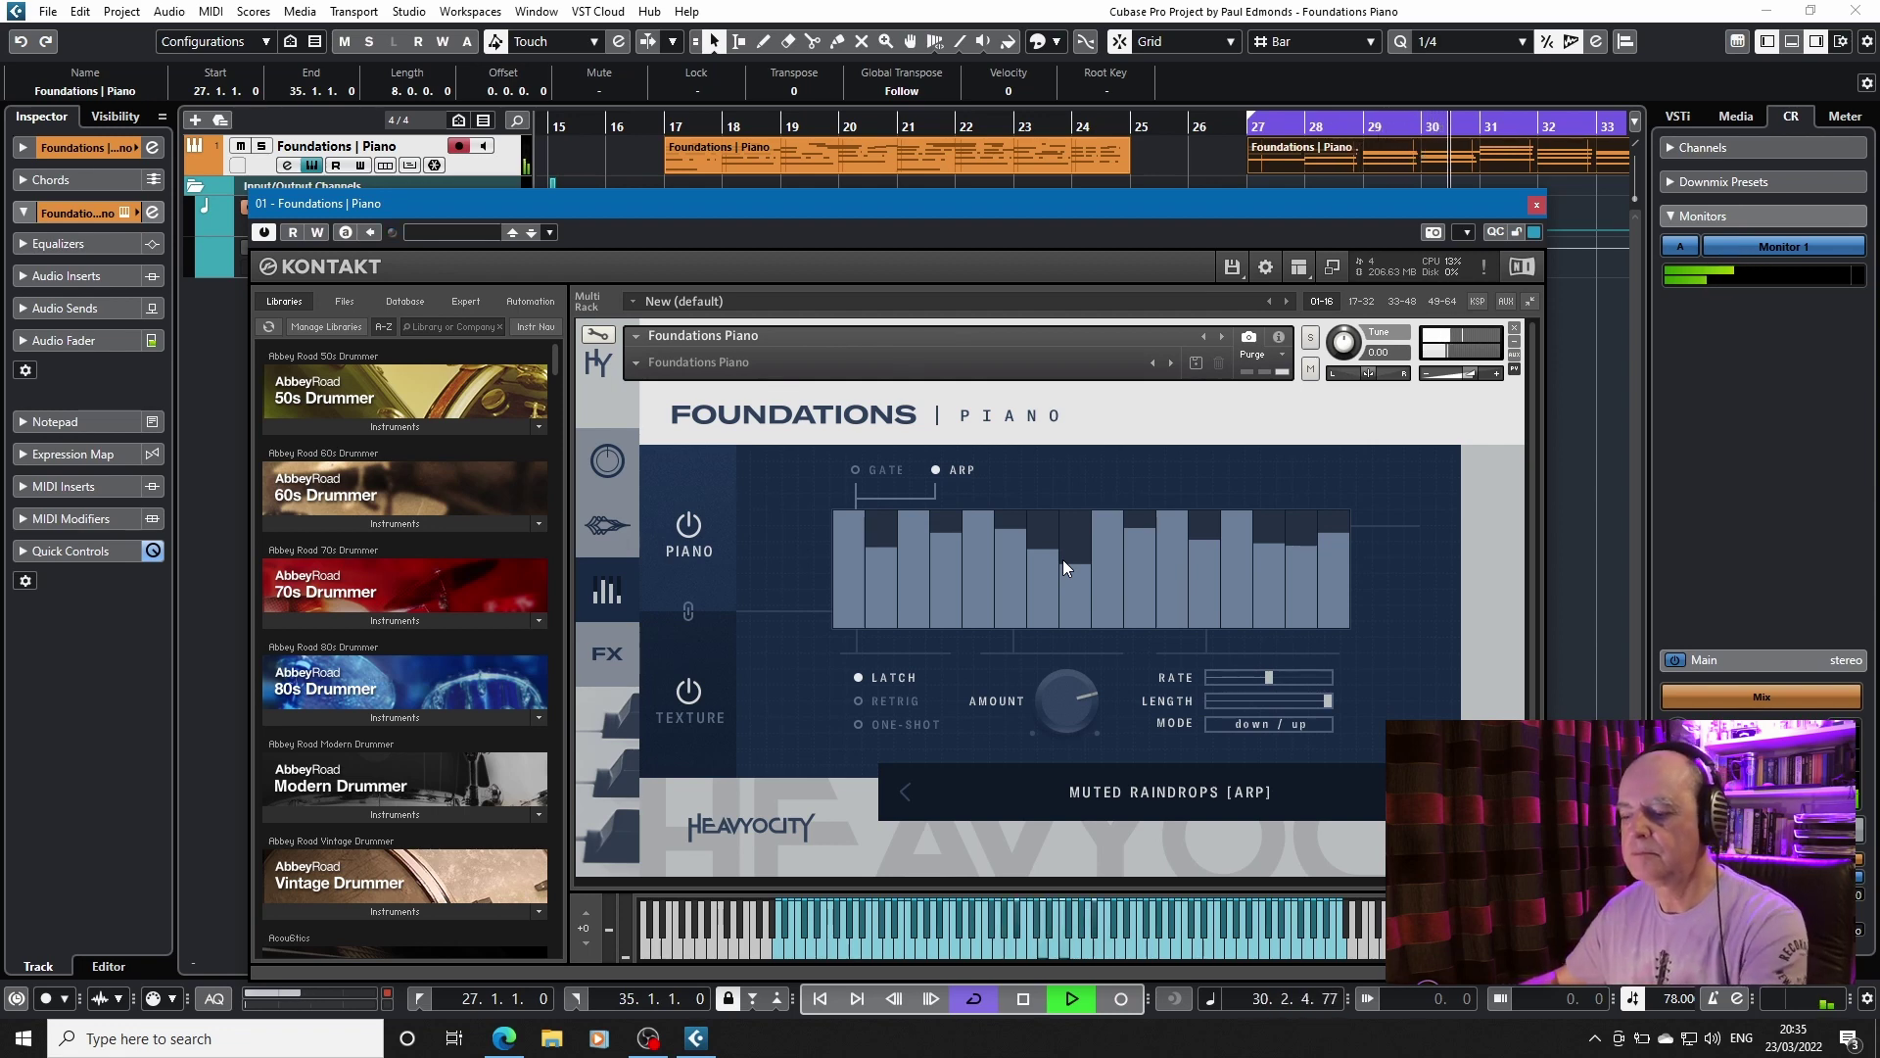
{"action": "key", "text": "space"}
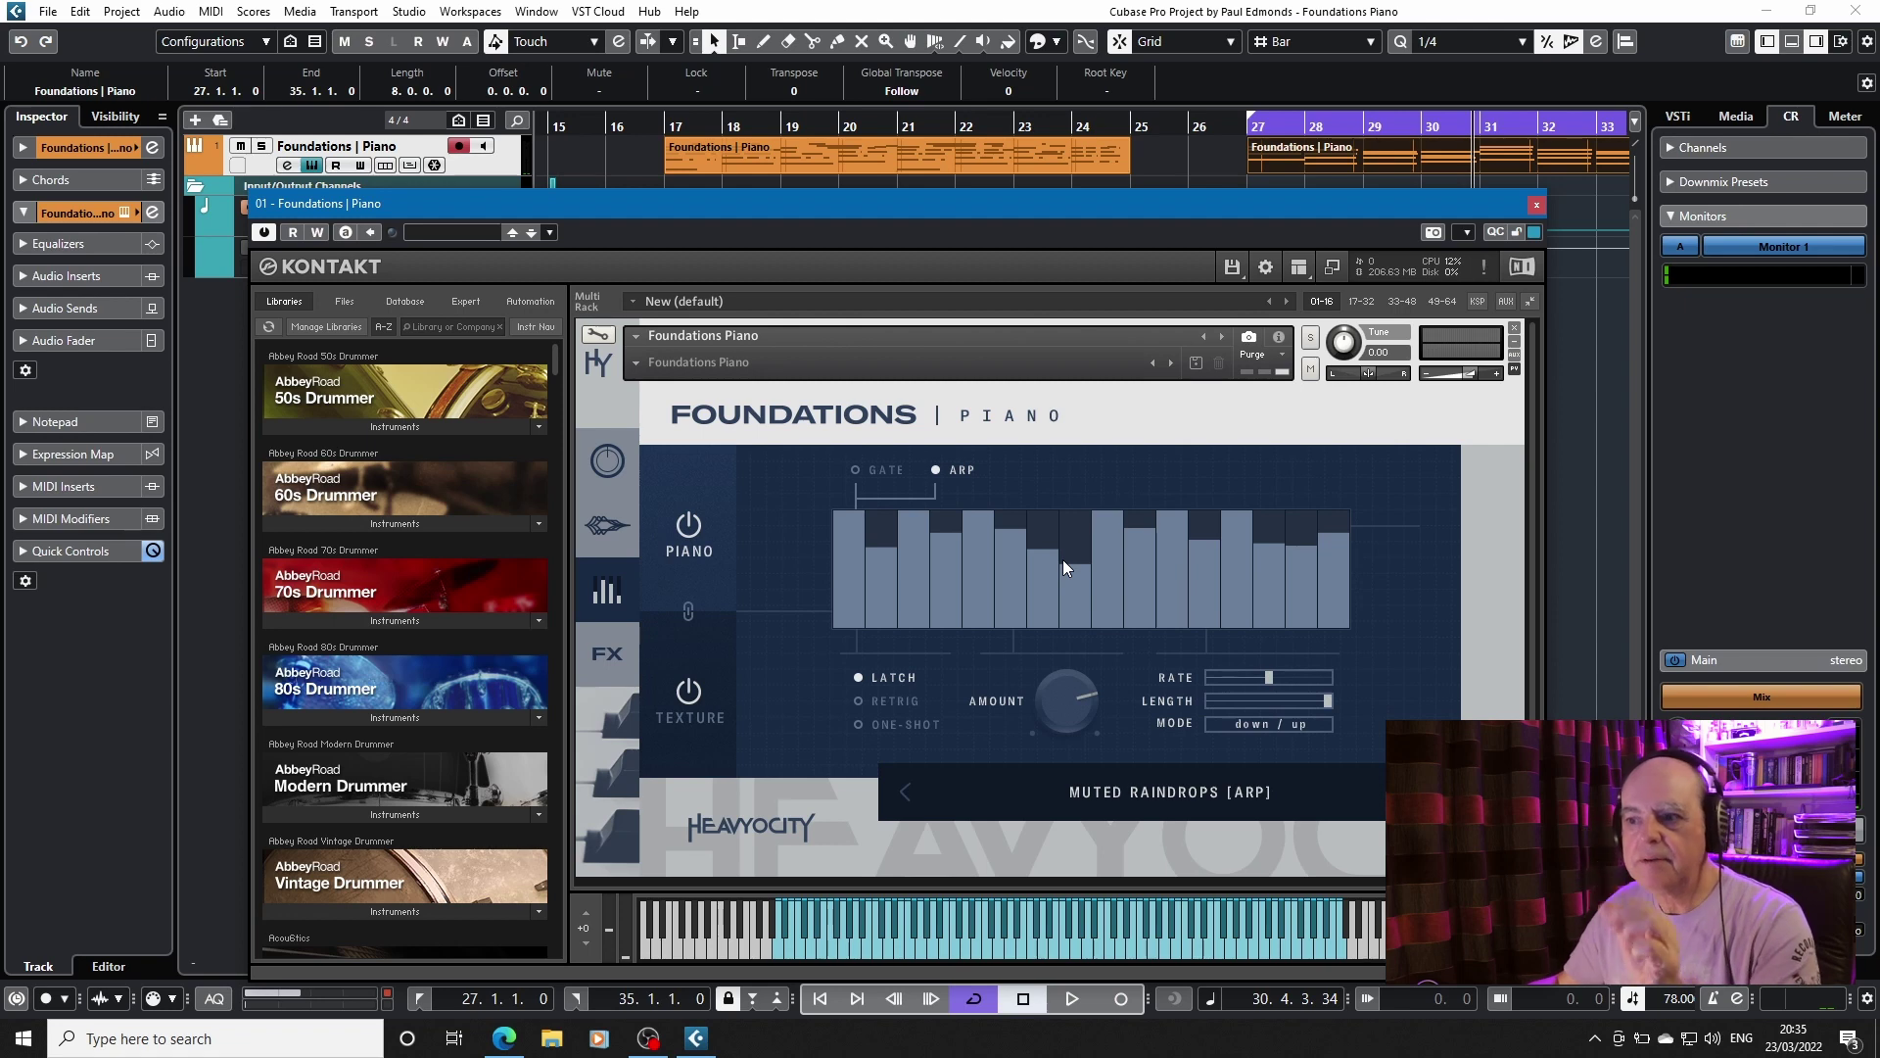
{"action": "left_click", "coordinate": [1192, 795]}
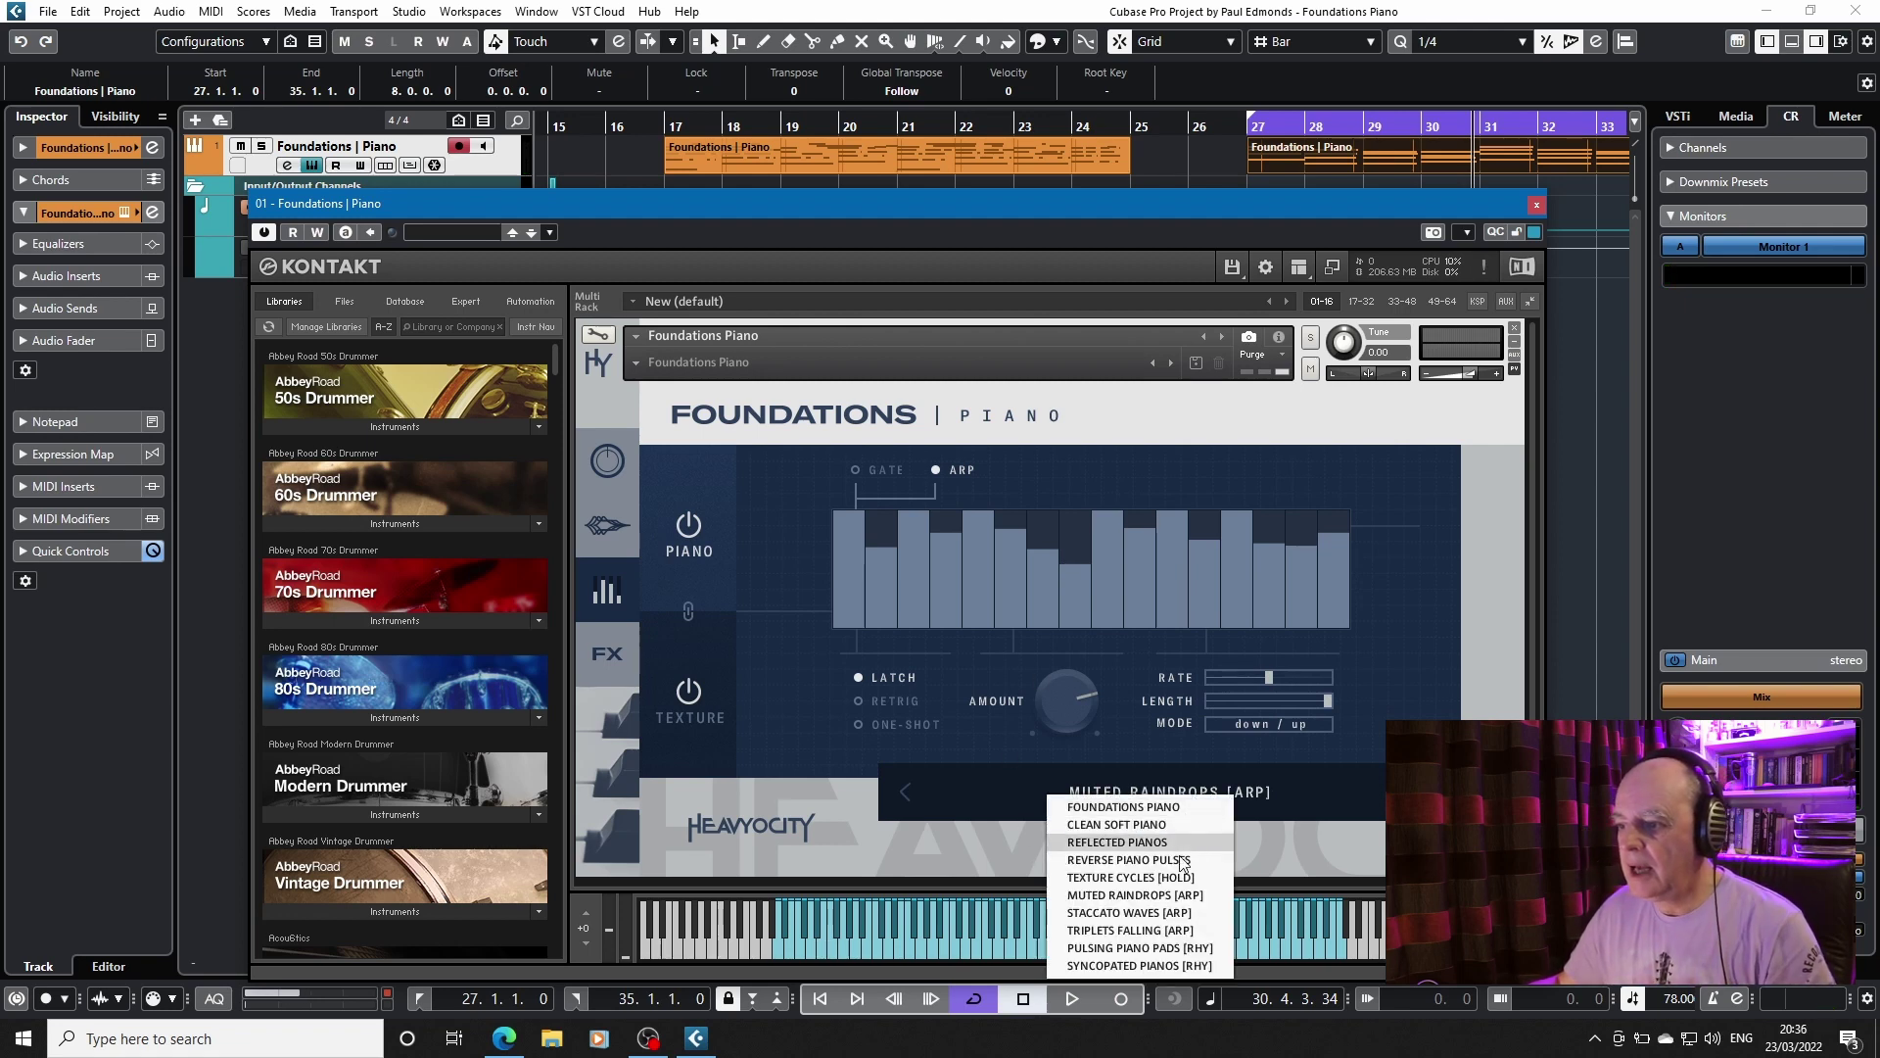
Load Triplets Falling [ARP], rewind to bar 27 and show the Texture arpeggiator settings
{"action": "left_click", "coordinate": [1122, 930]}
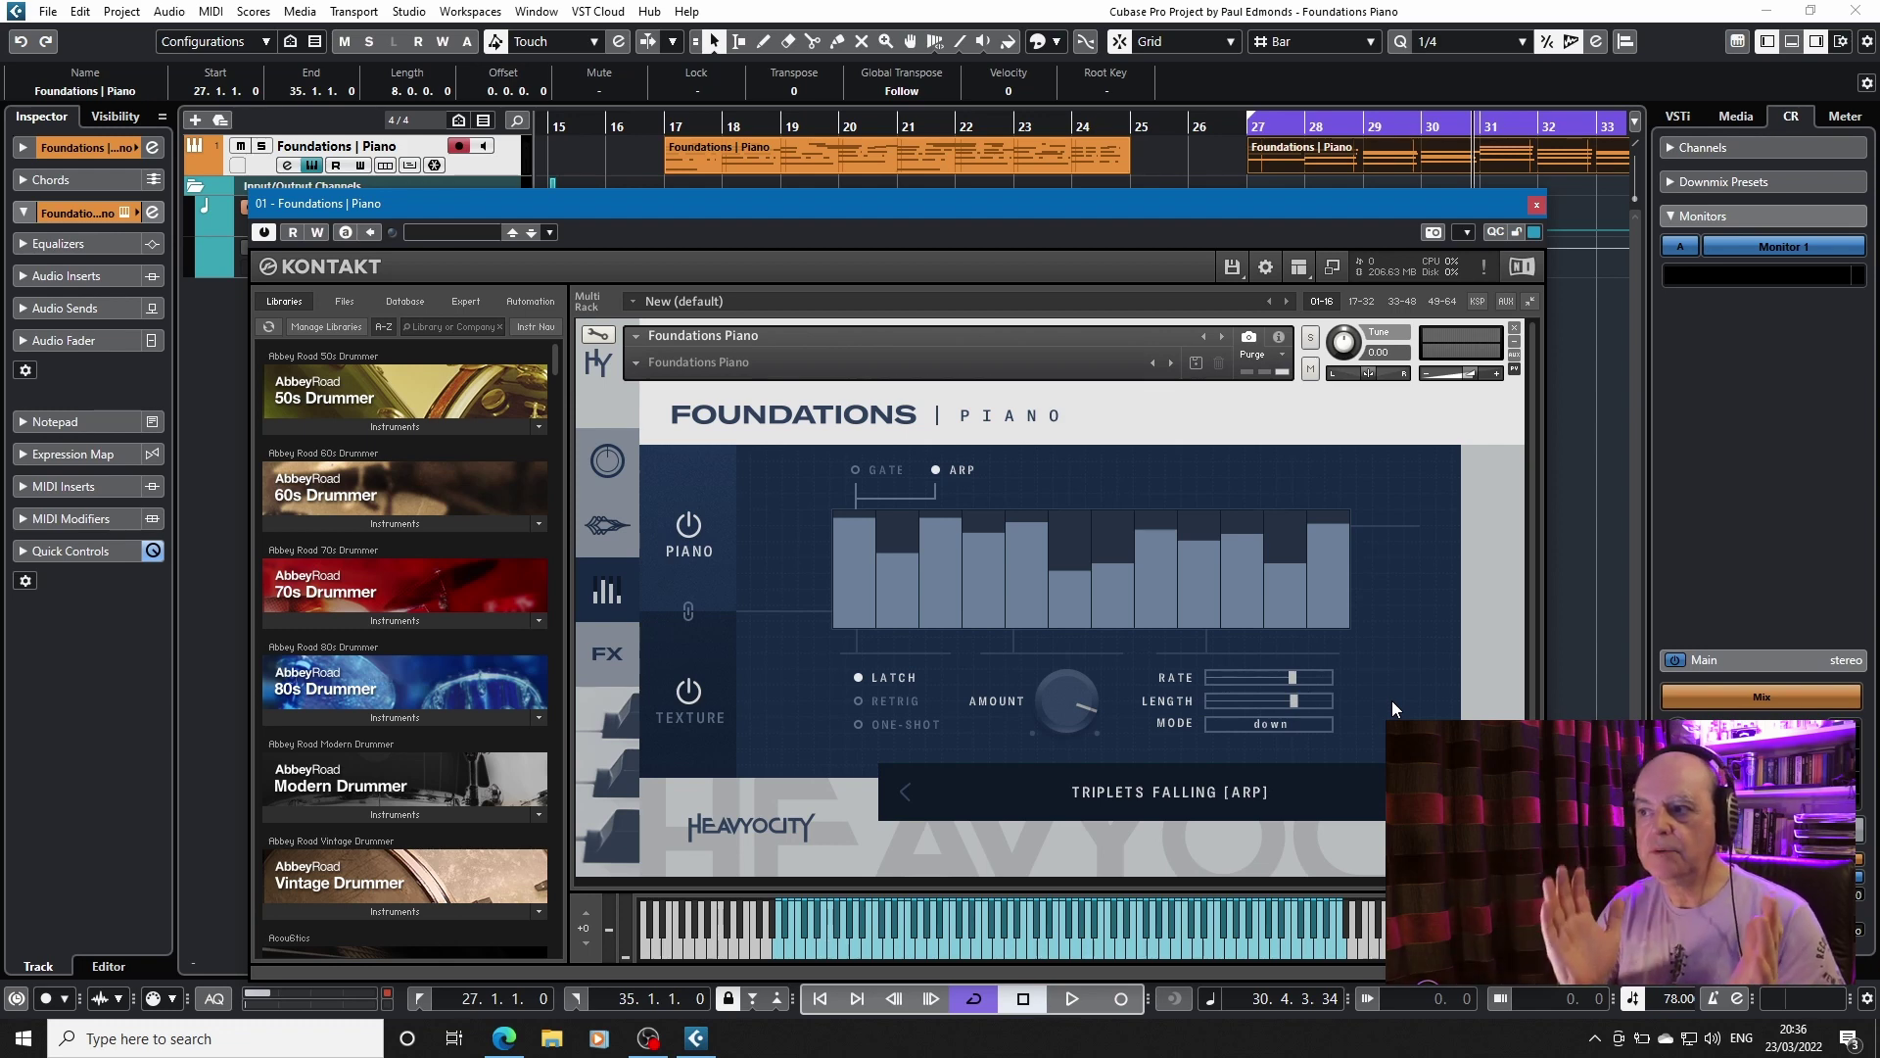
{"action": "key", "text": "KP_1"}
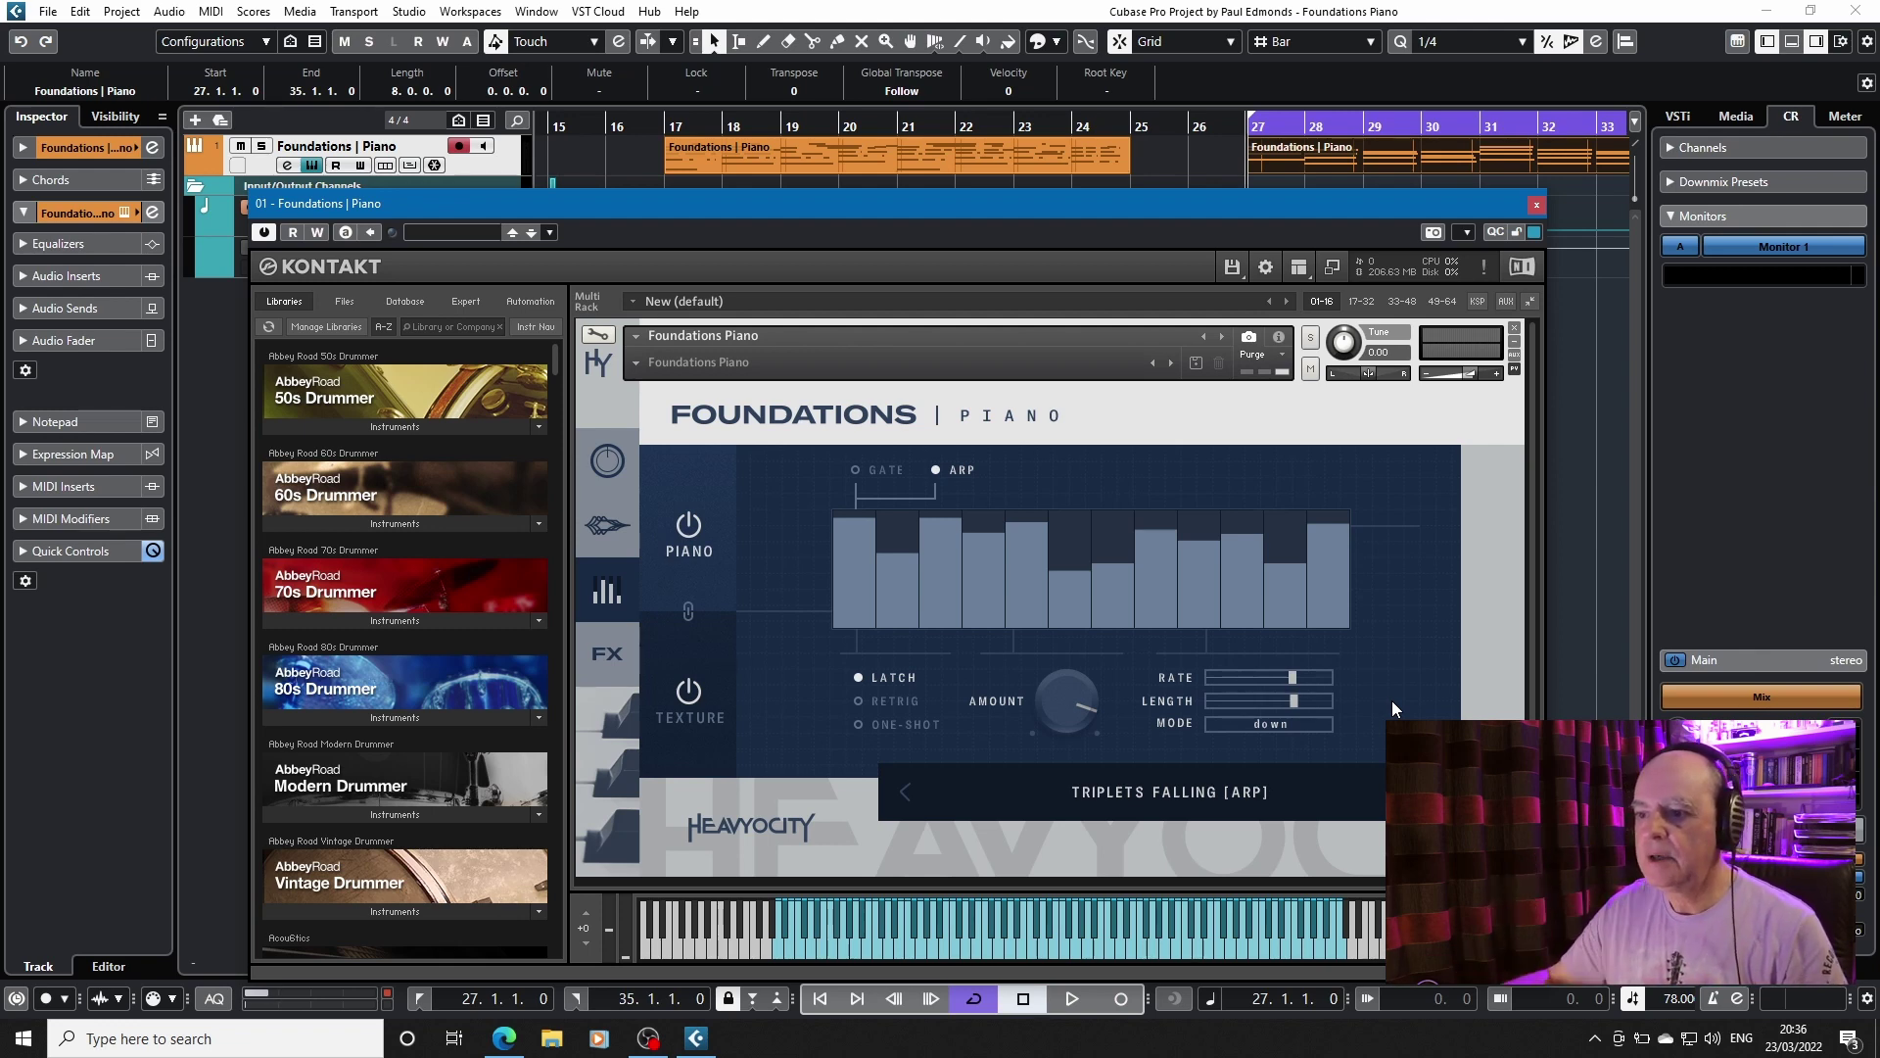
{"action": "left_click", "coordinate": [690, 638]}
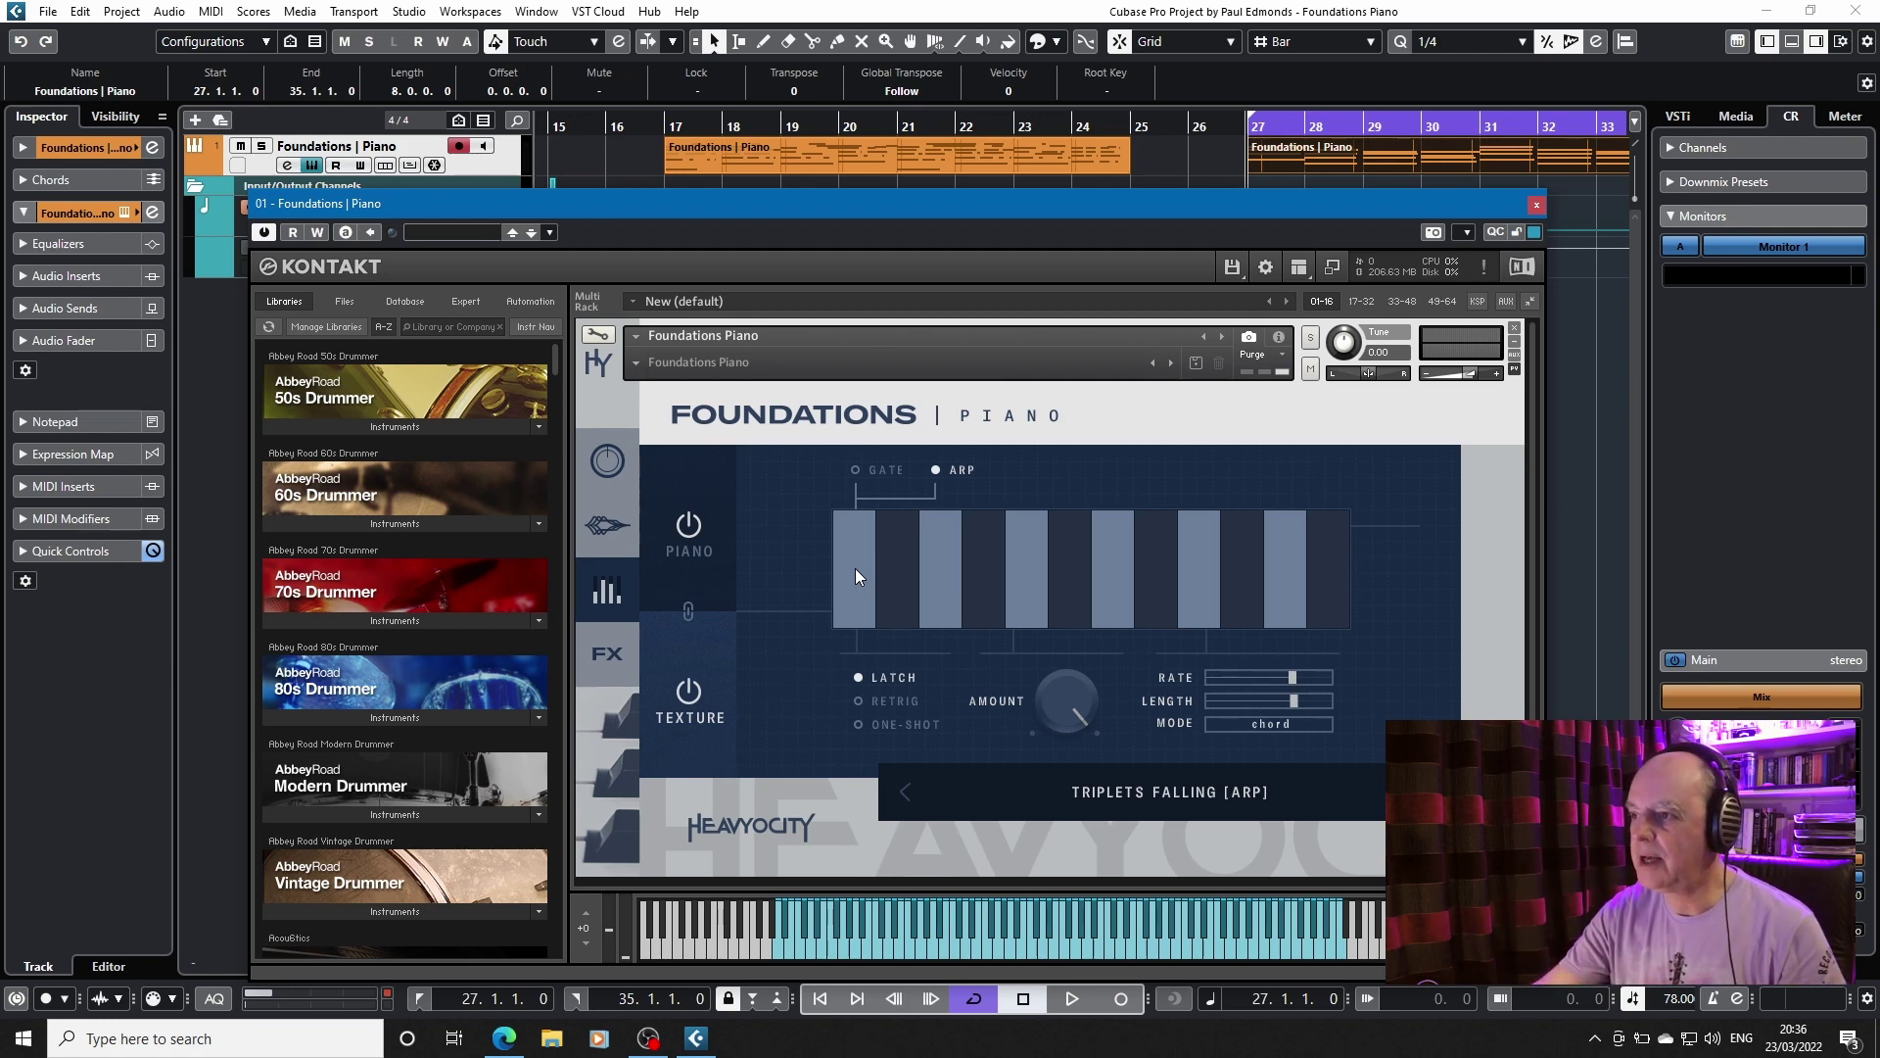
Audition the Texture and Piano arpeggio patterns over playback, then reopen the preset list
{"action": "key", "text": "space"}
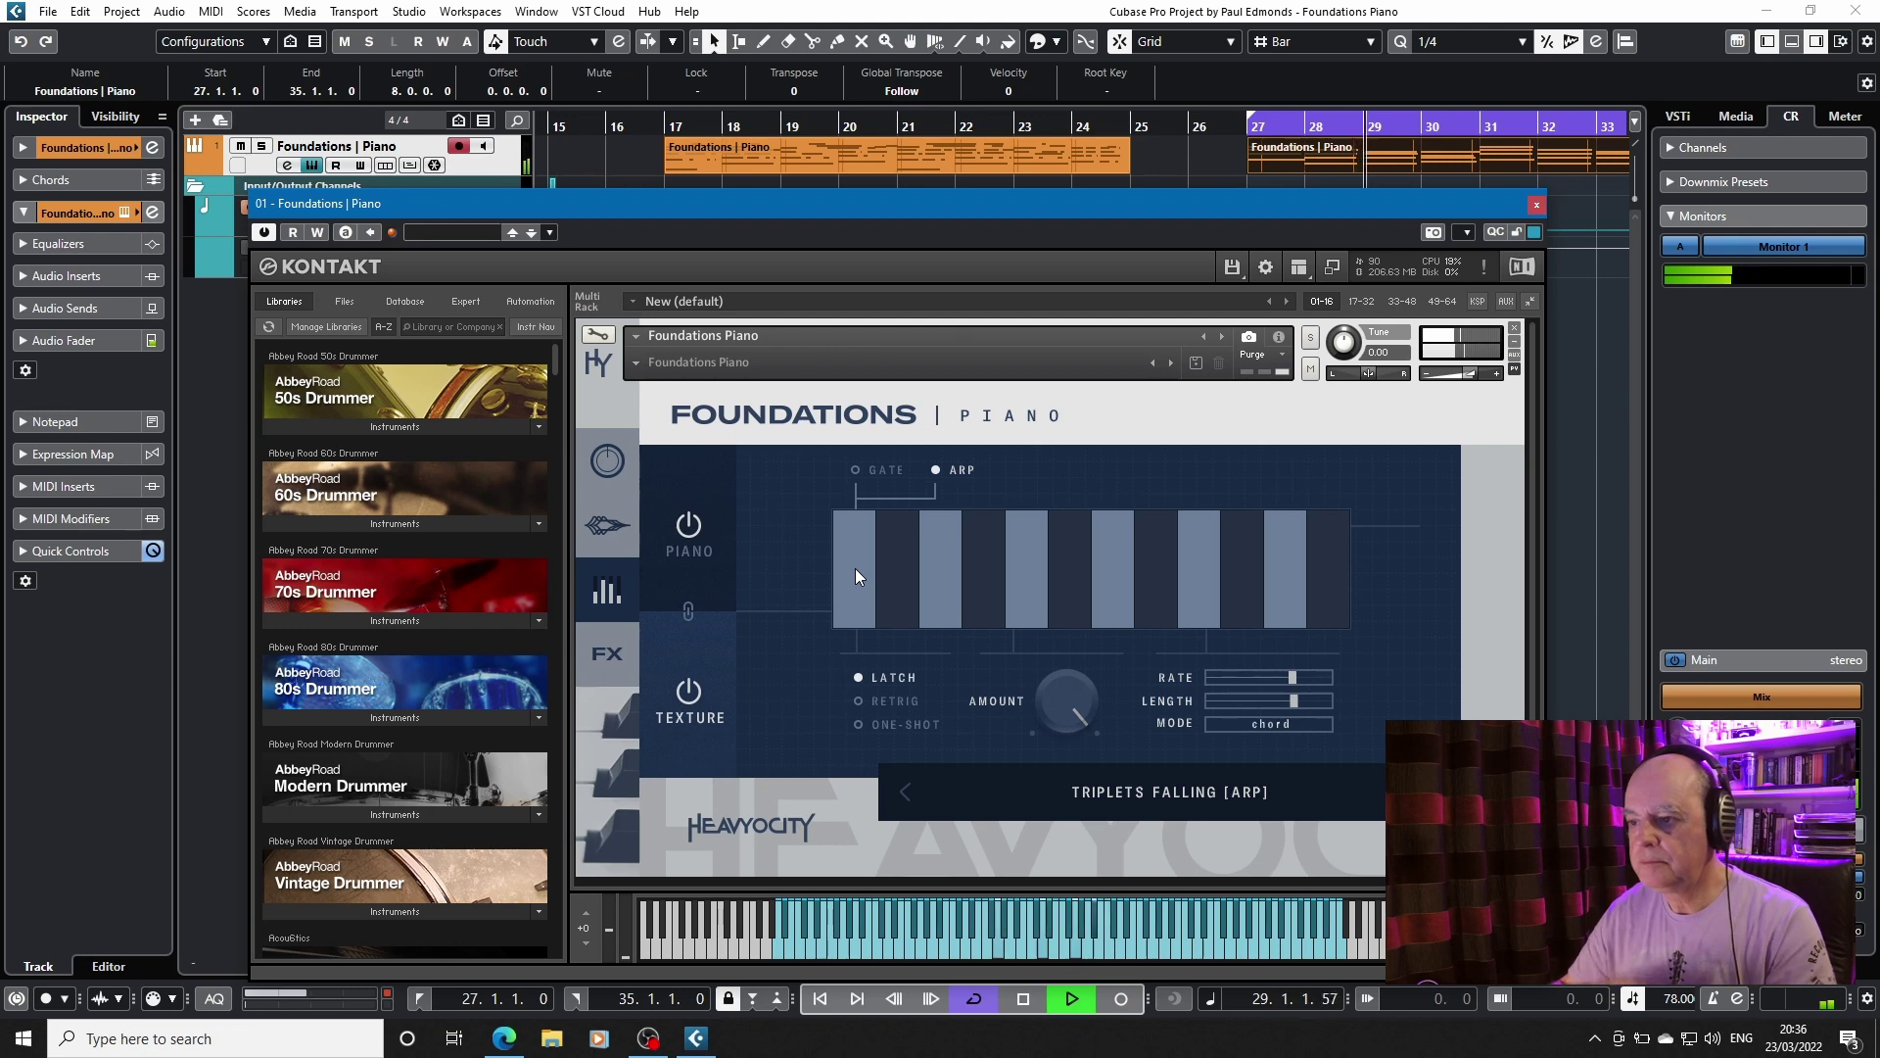
{"action": "left_click", "coordinate": [709, 558]}
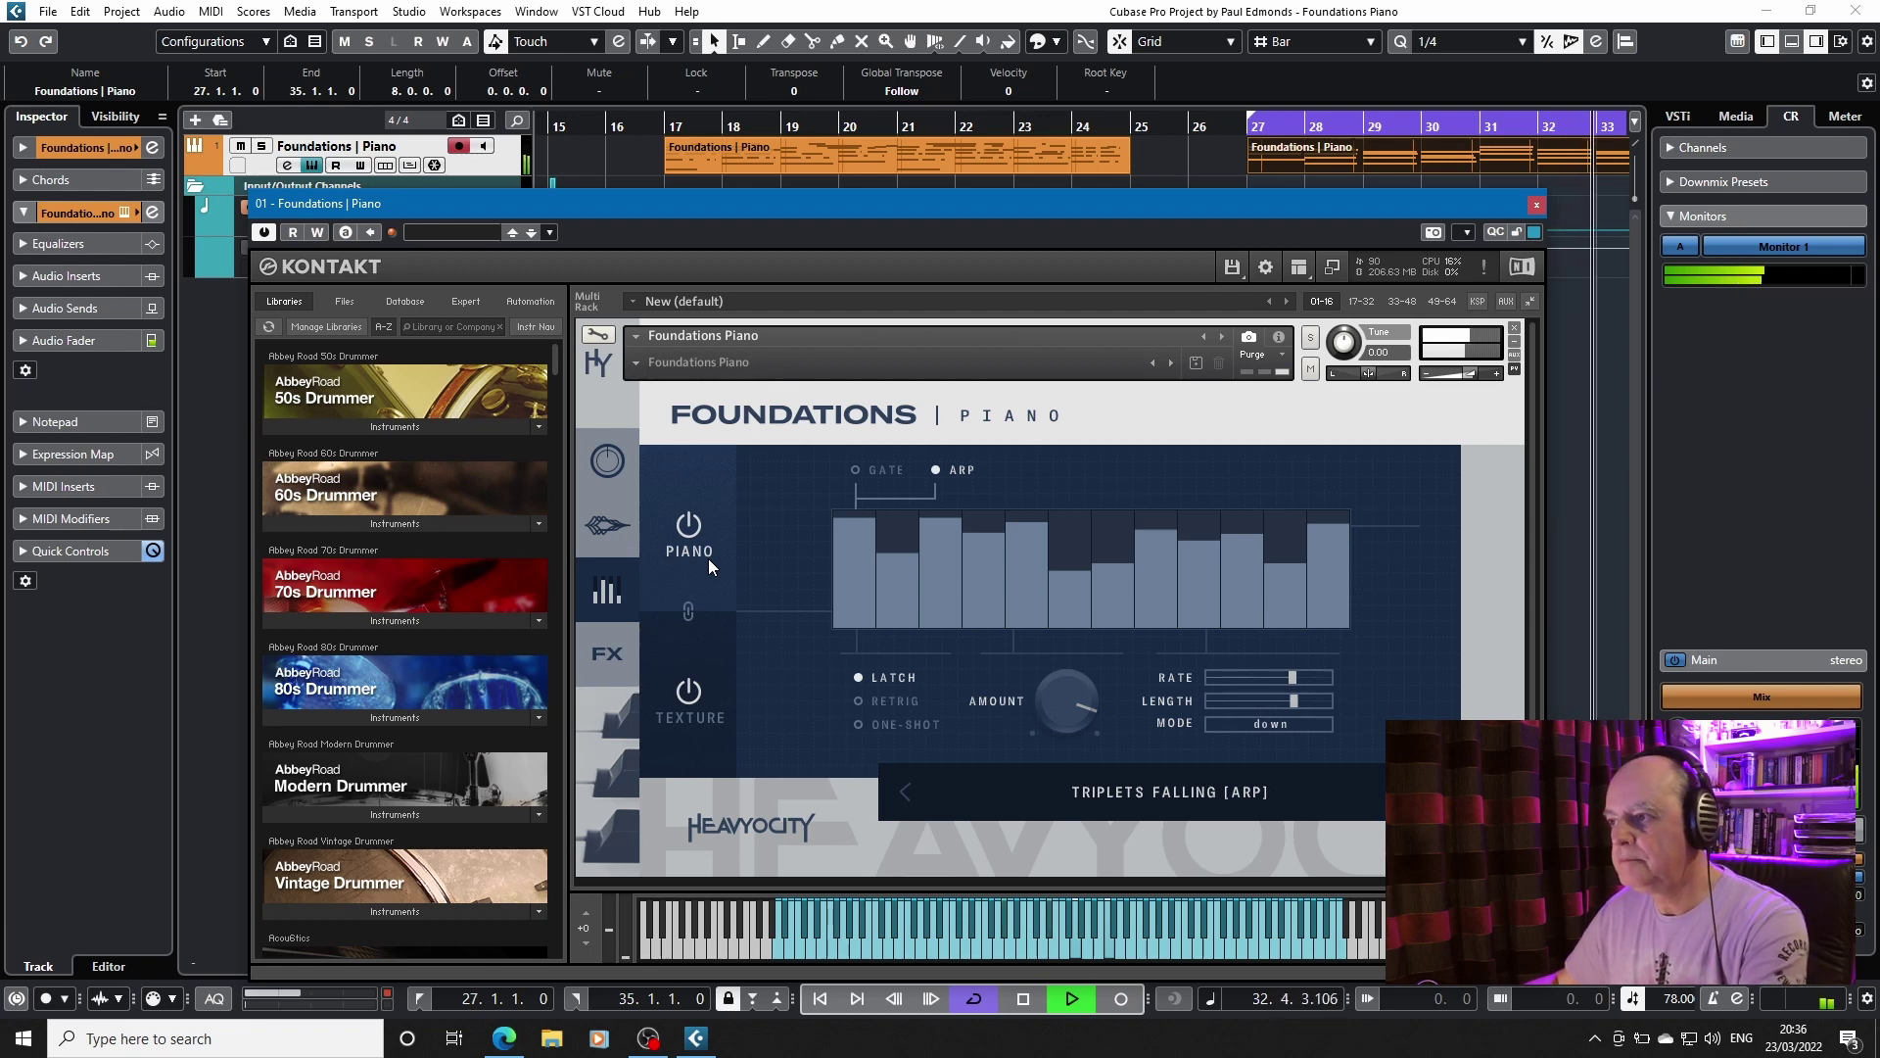
{"action": "key", "text": "space"}
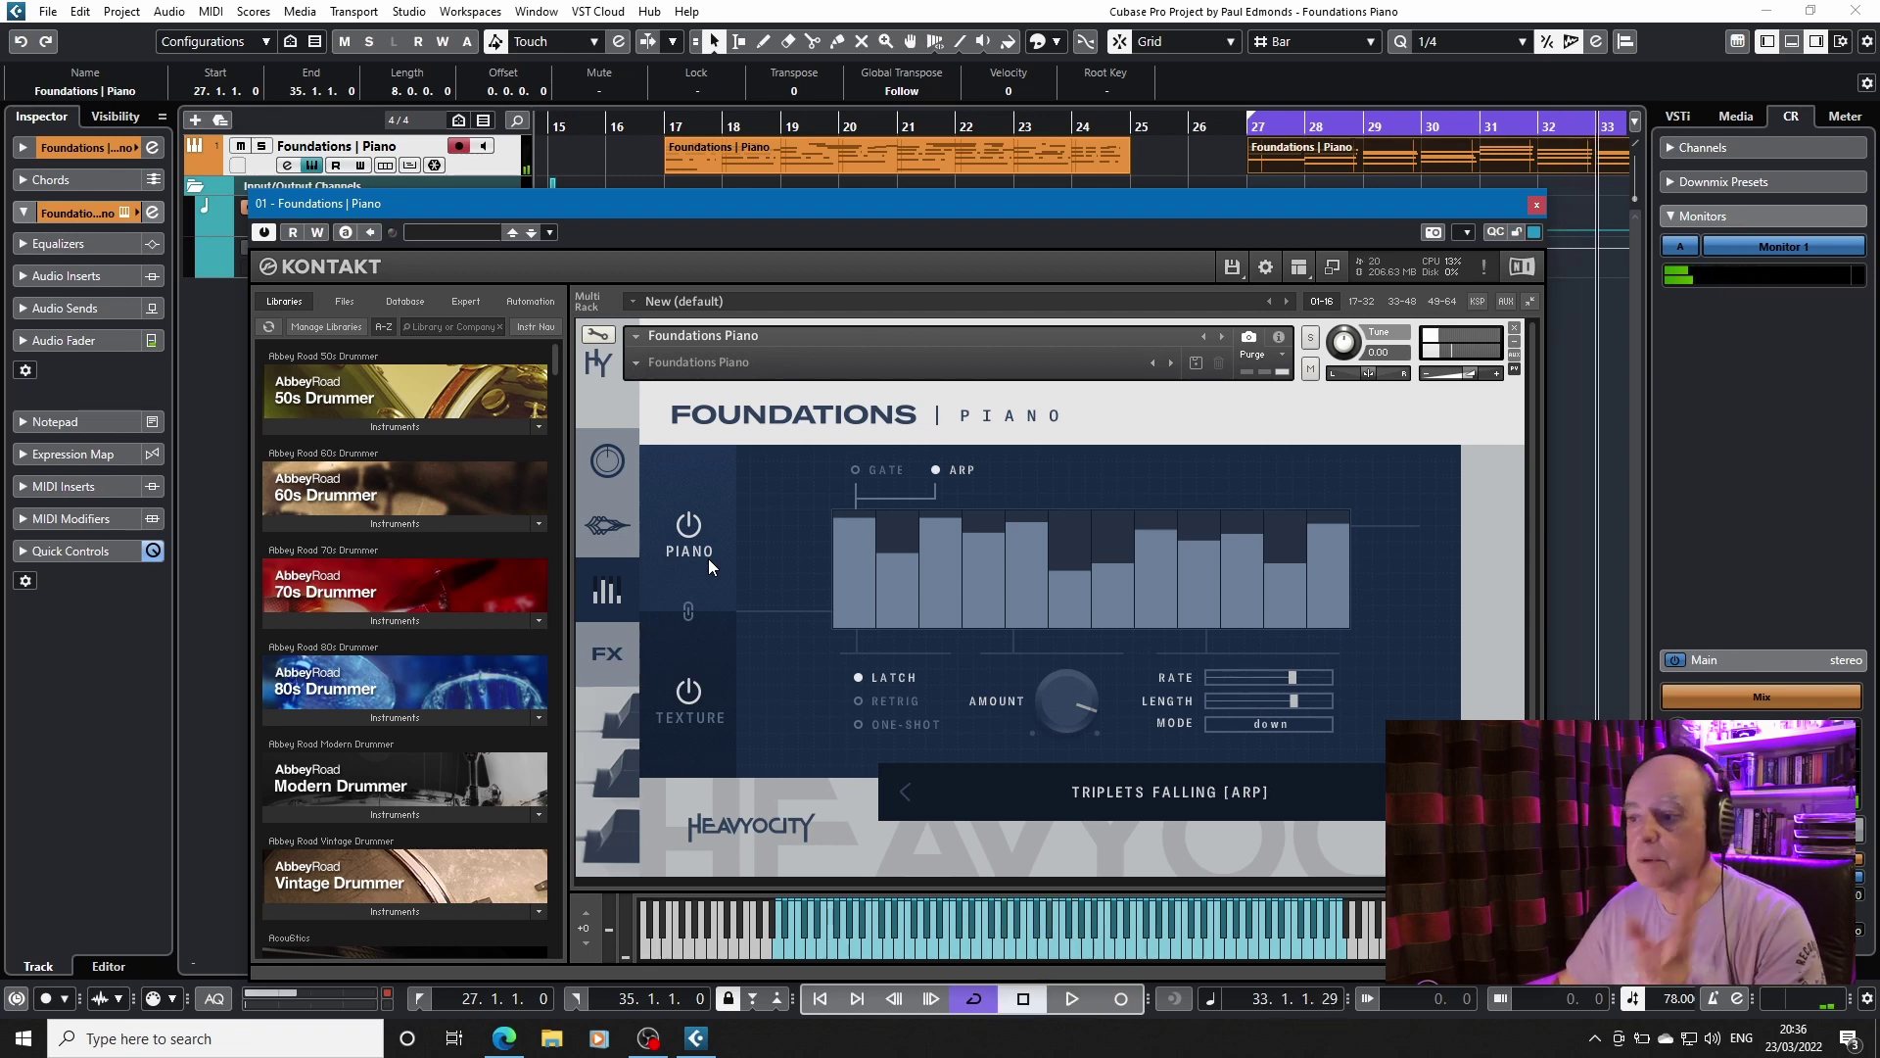
{"action": "left_click", "coordinate": [1106, 793]}
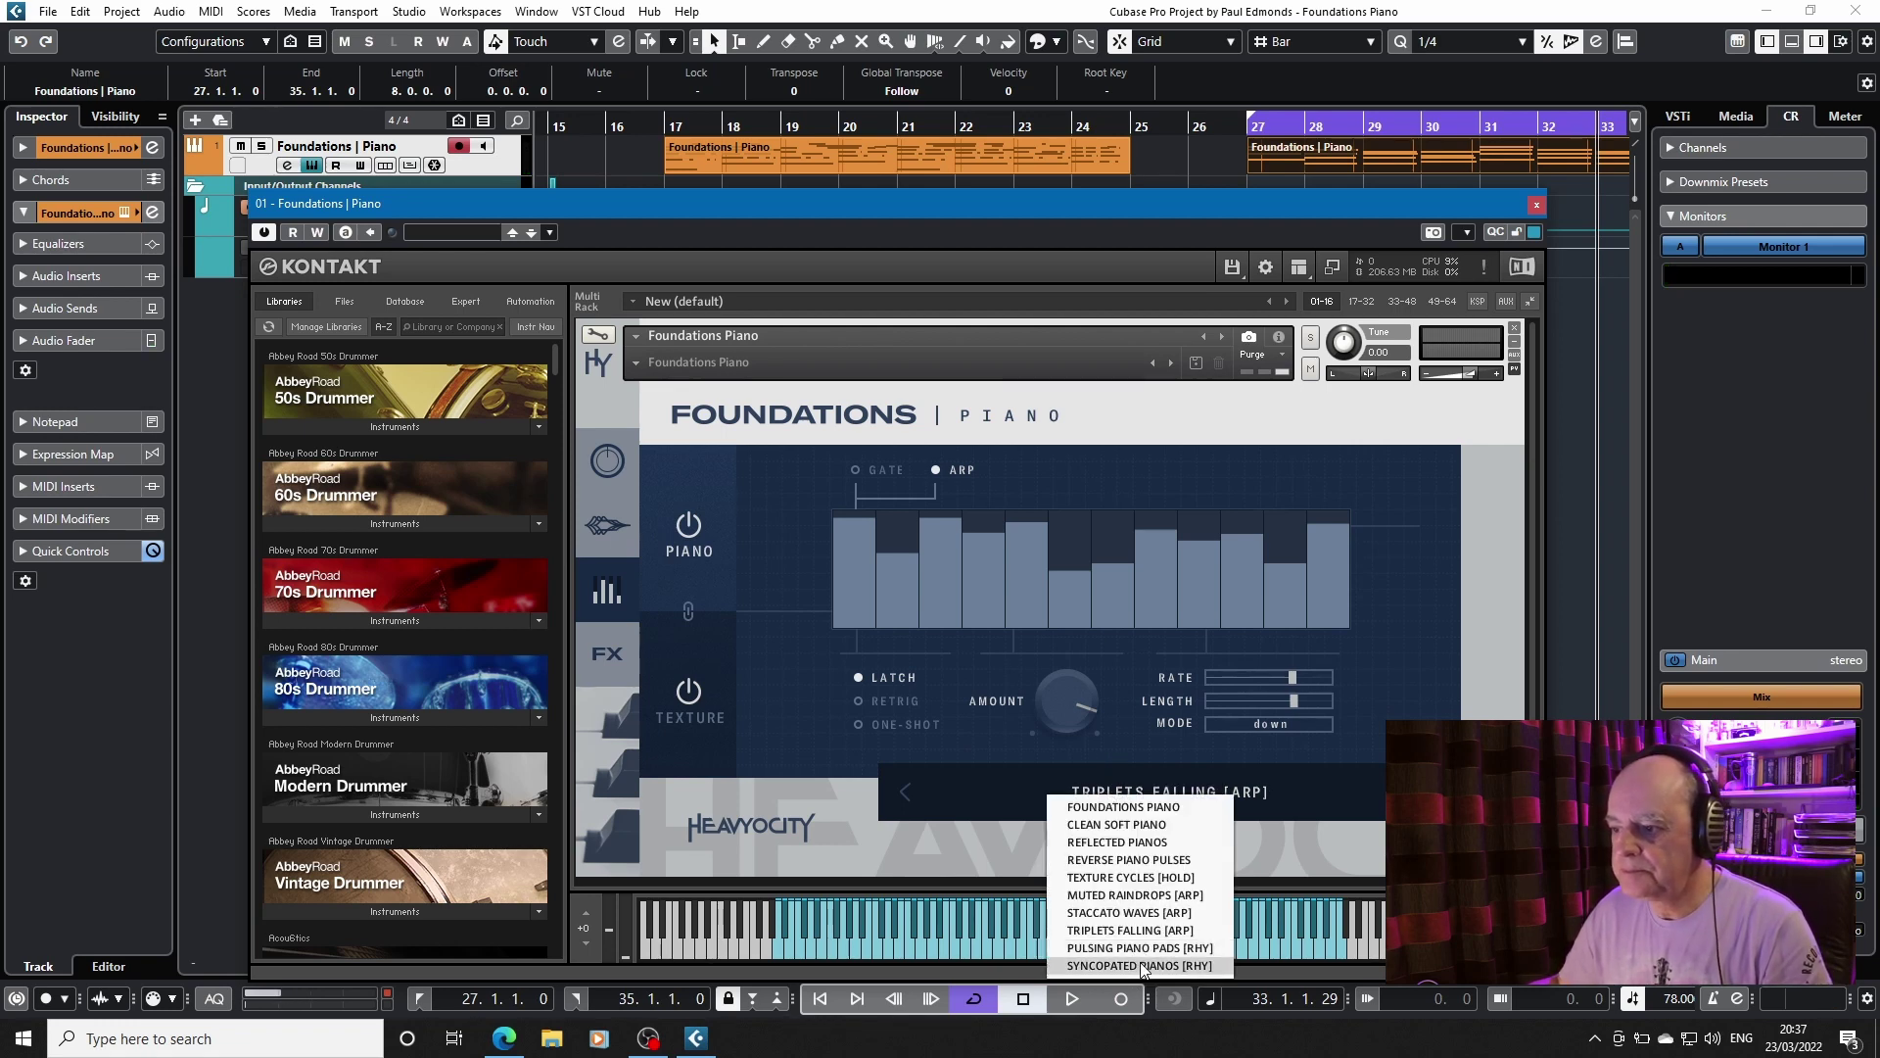
Load Pulsing Piano Pads [RHY], review its Texture gate and Piano arpeggio, then show the main page
{"action": "left_click", "coordinate": [1134, 950]}
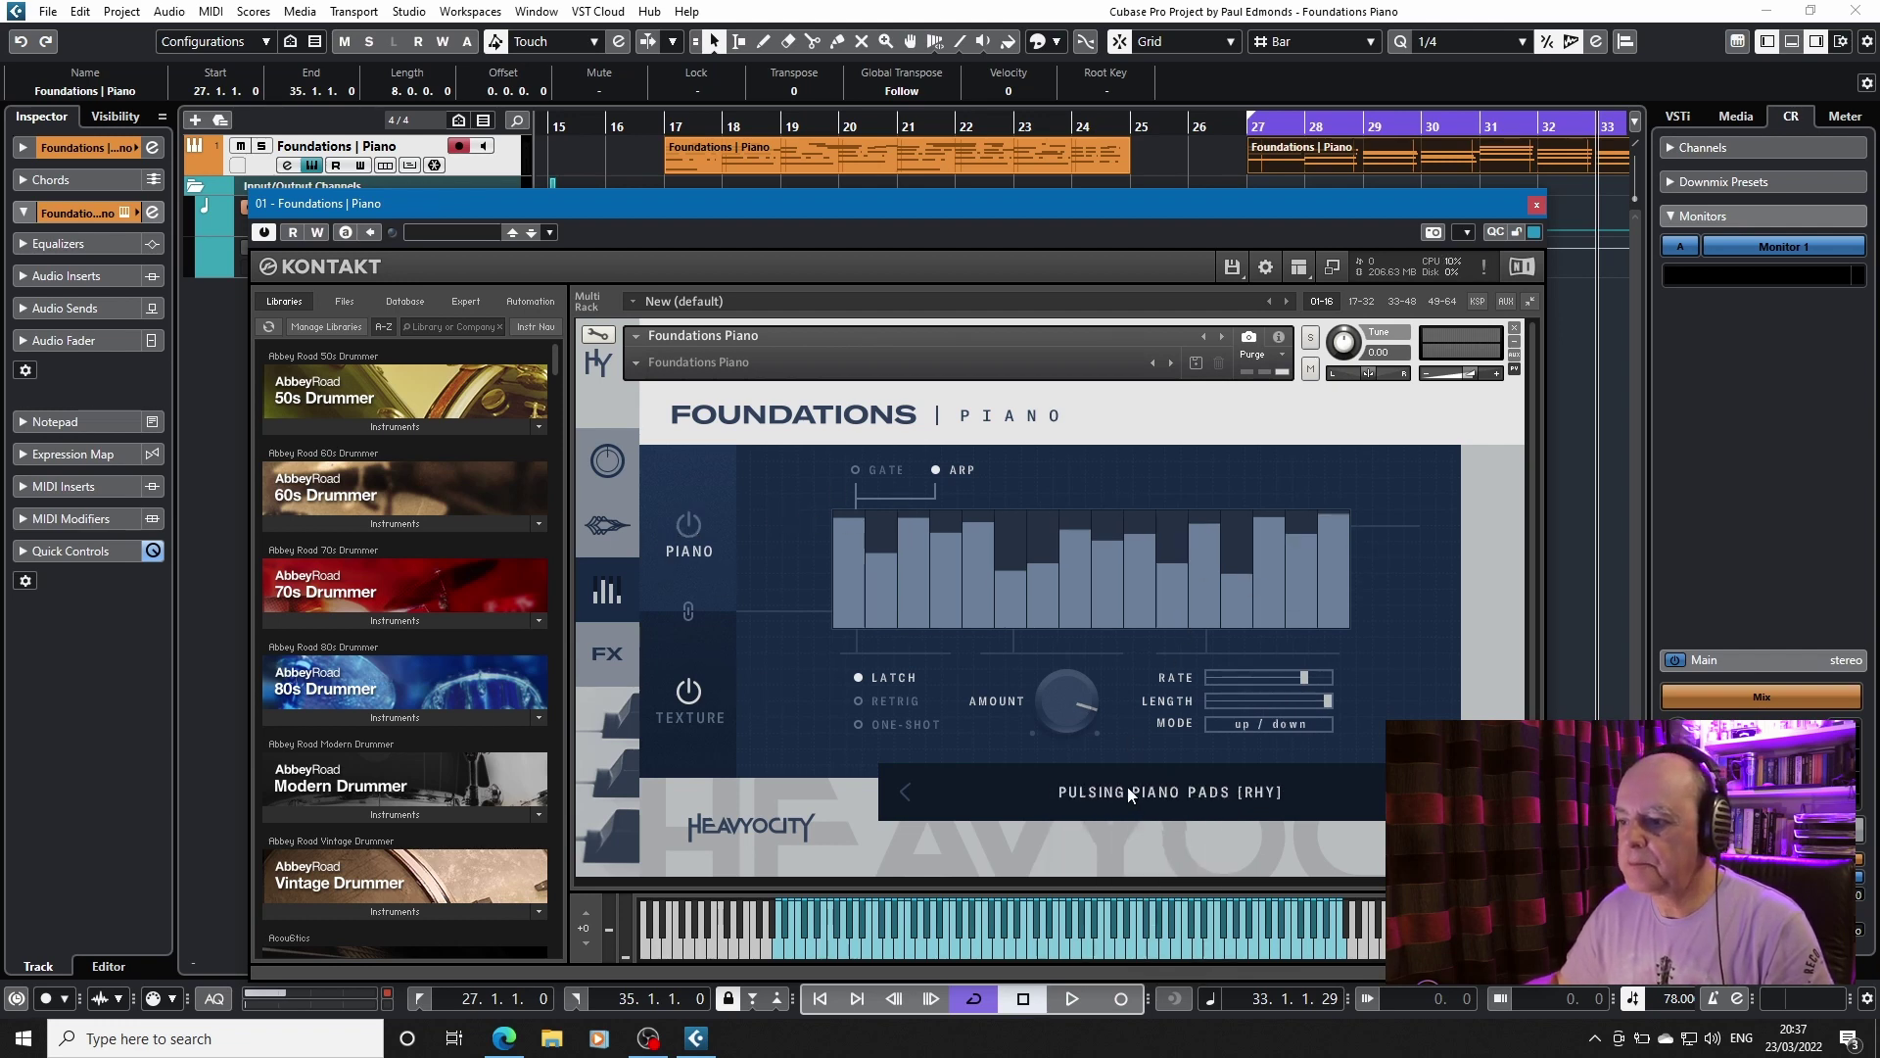
{"action": "left_click", "coordinate": [724, 648]}
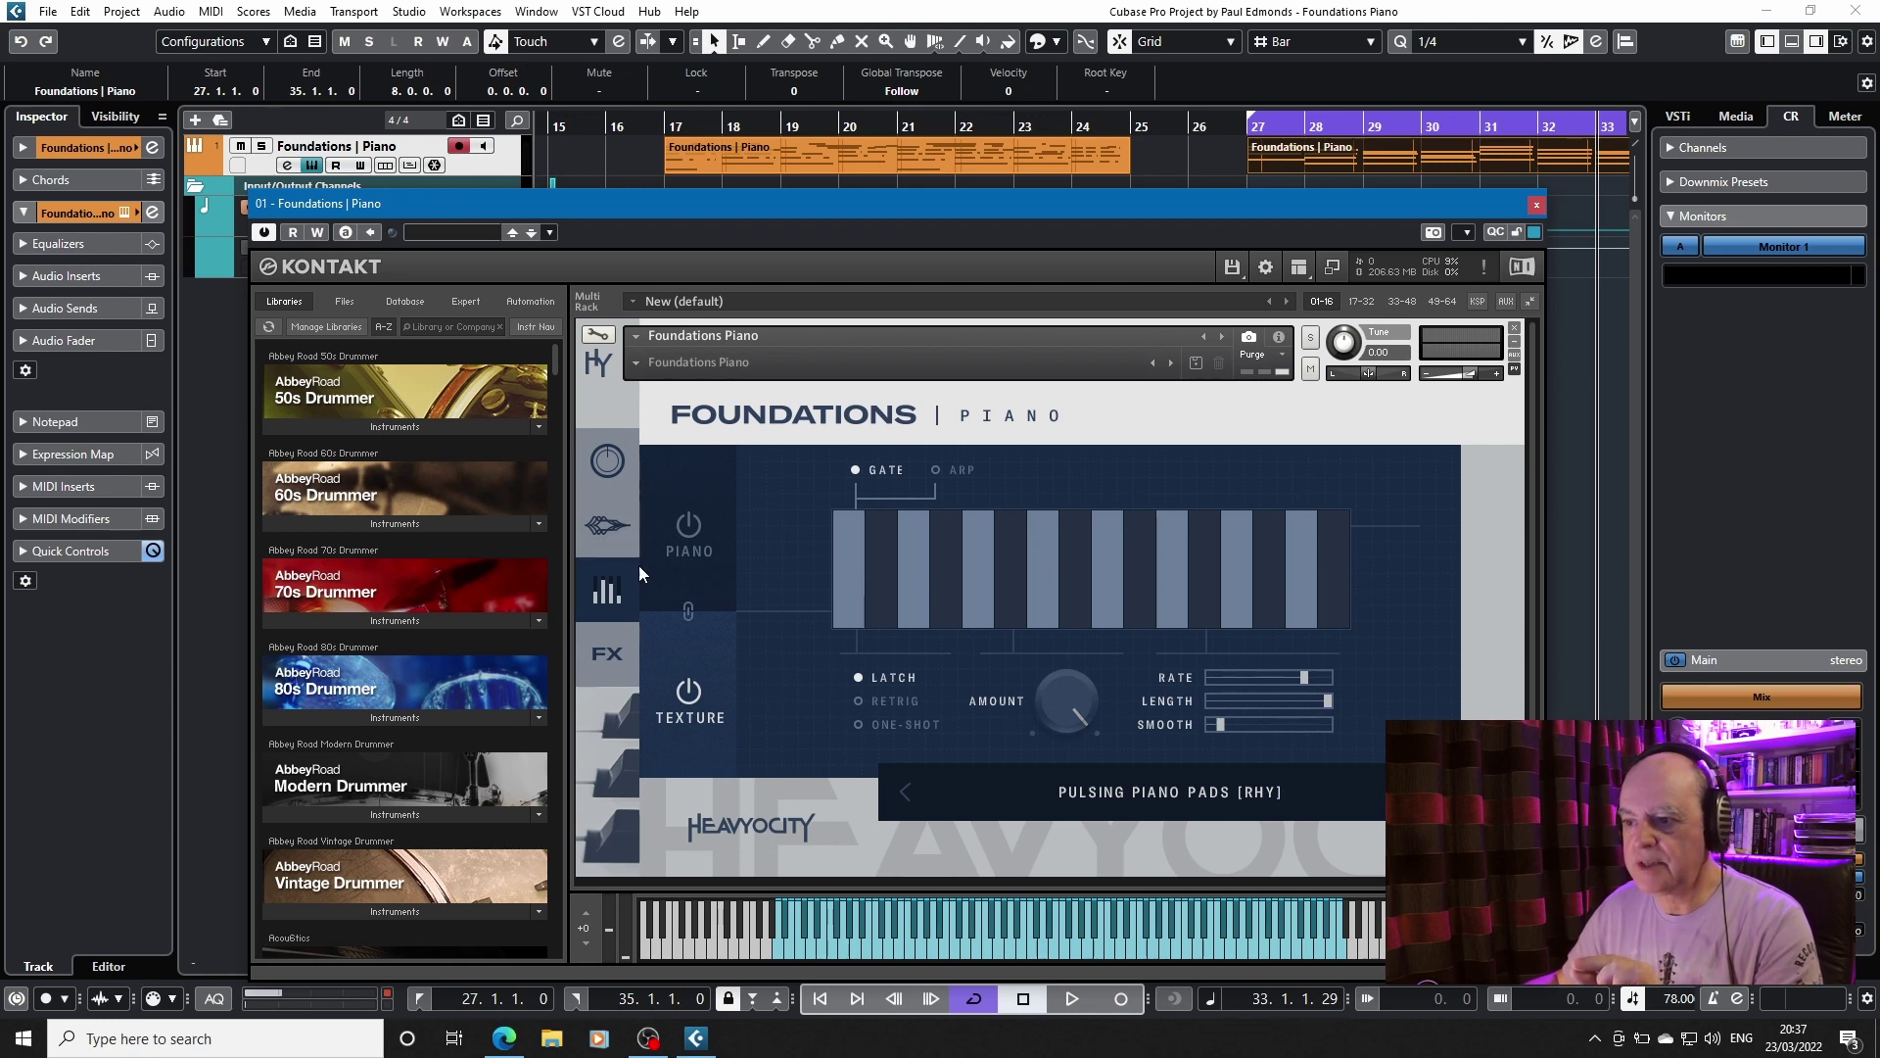
{"action": "left_click", "coordinate": [729, 566]}
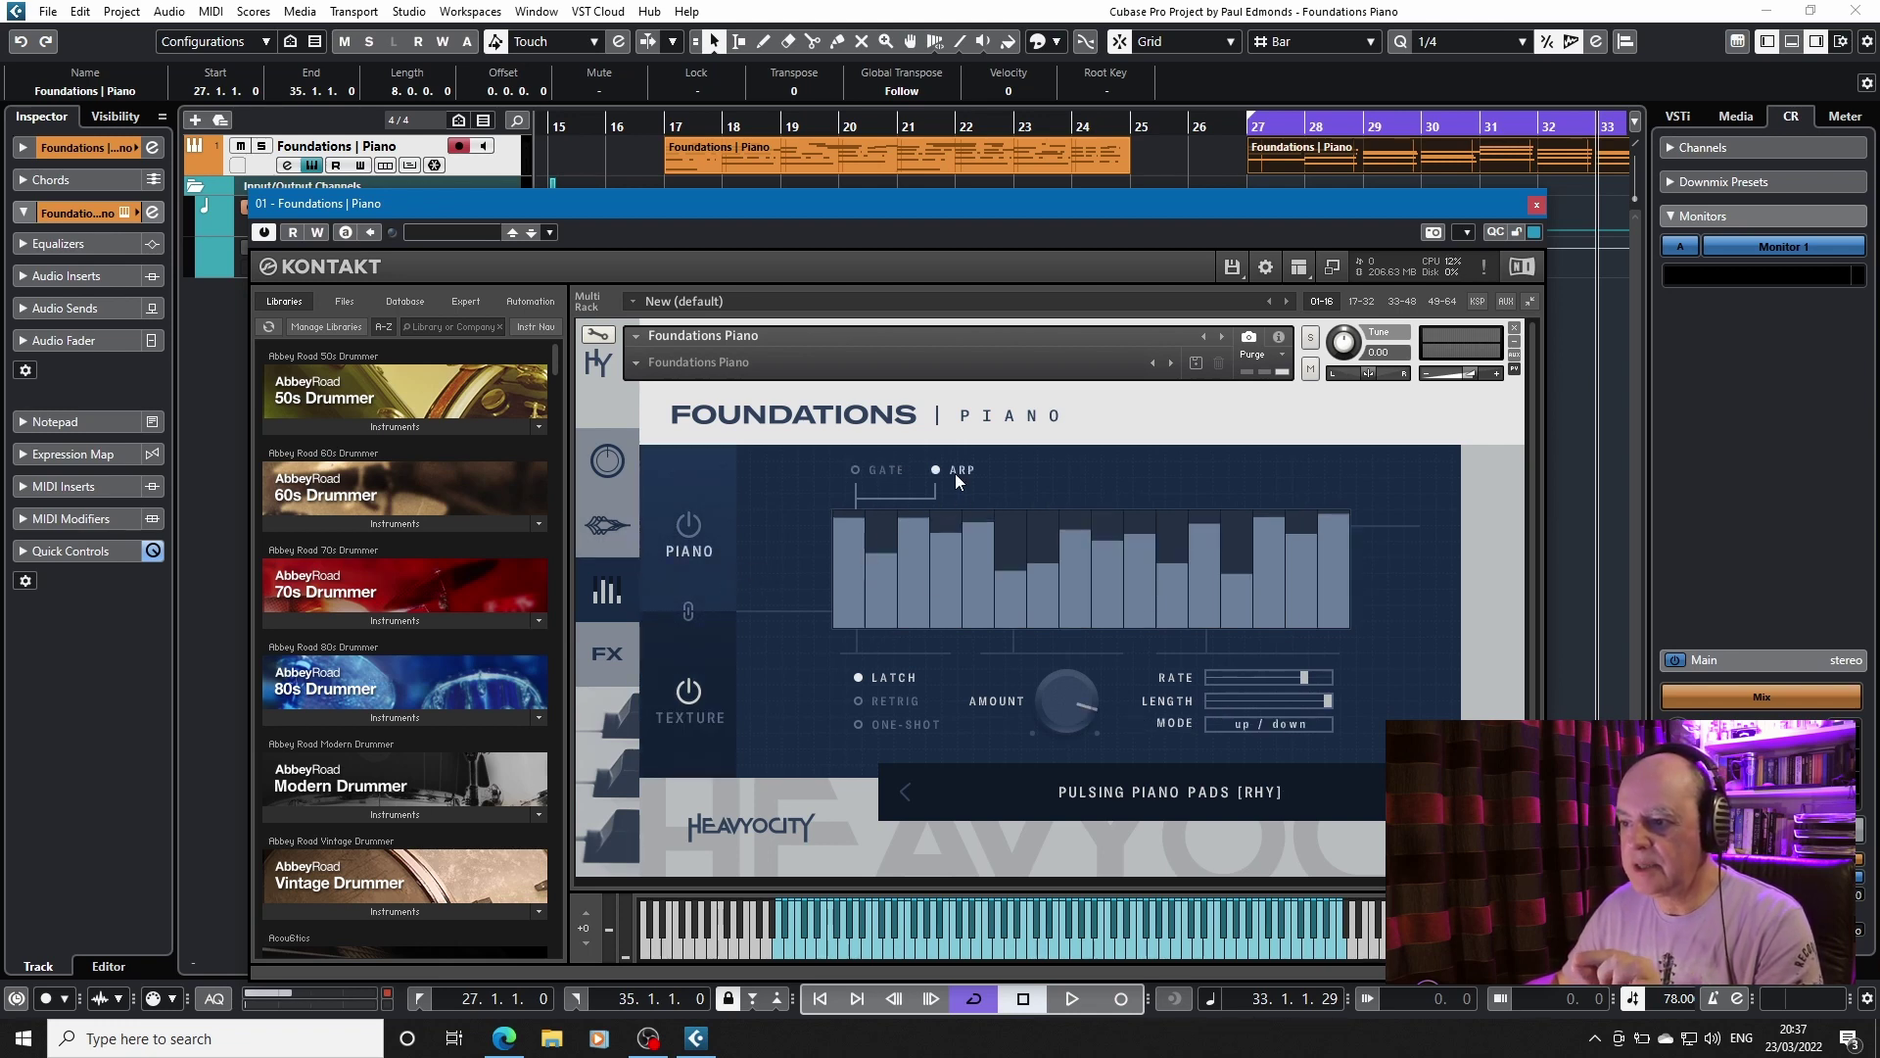
{"action": "left_click", "coordinate": [608, 462]}
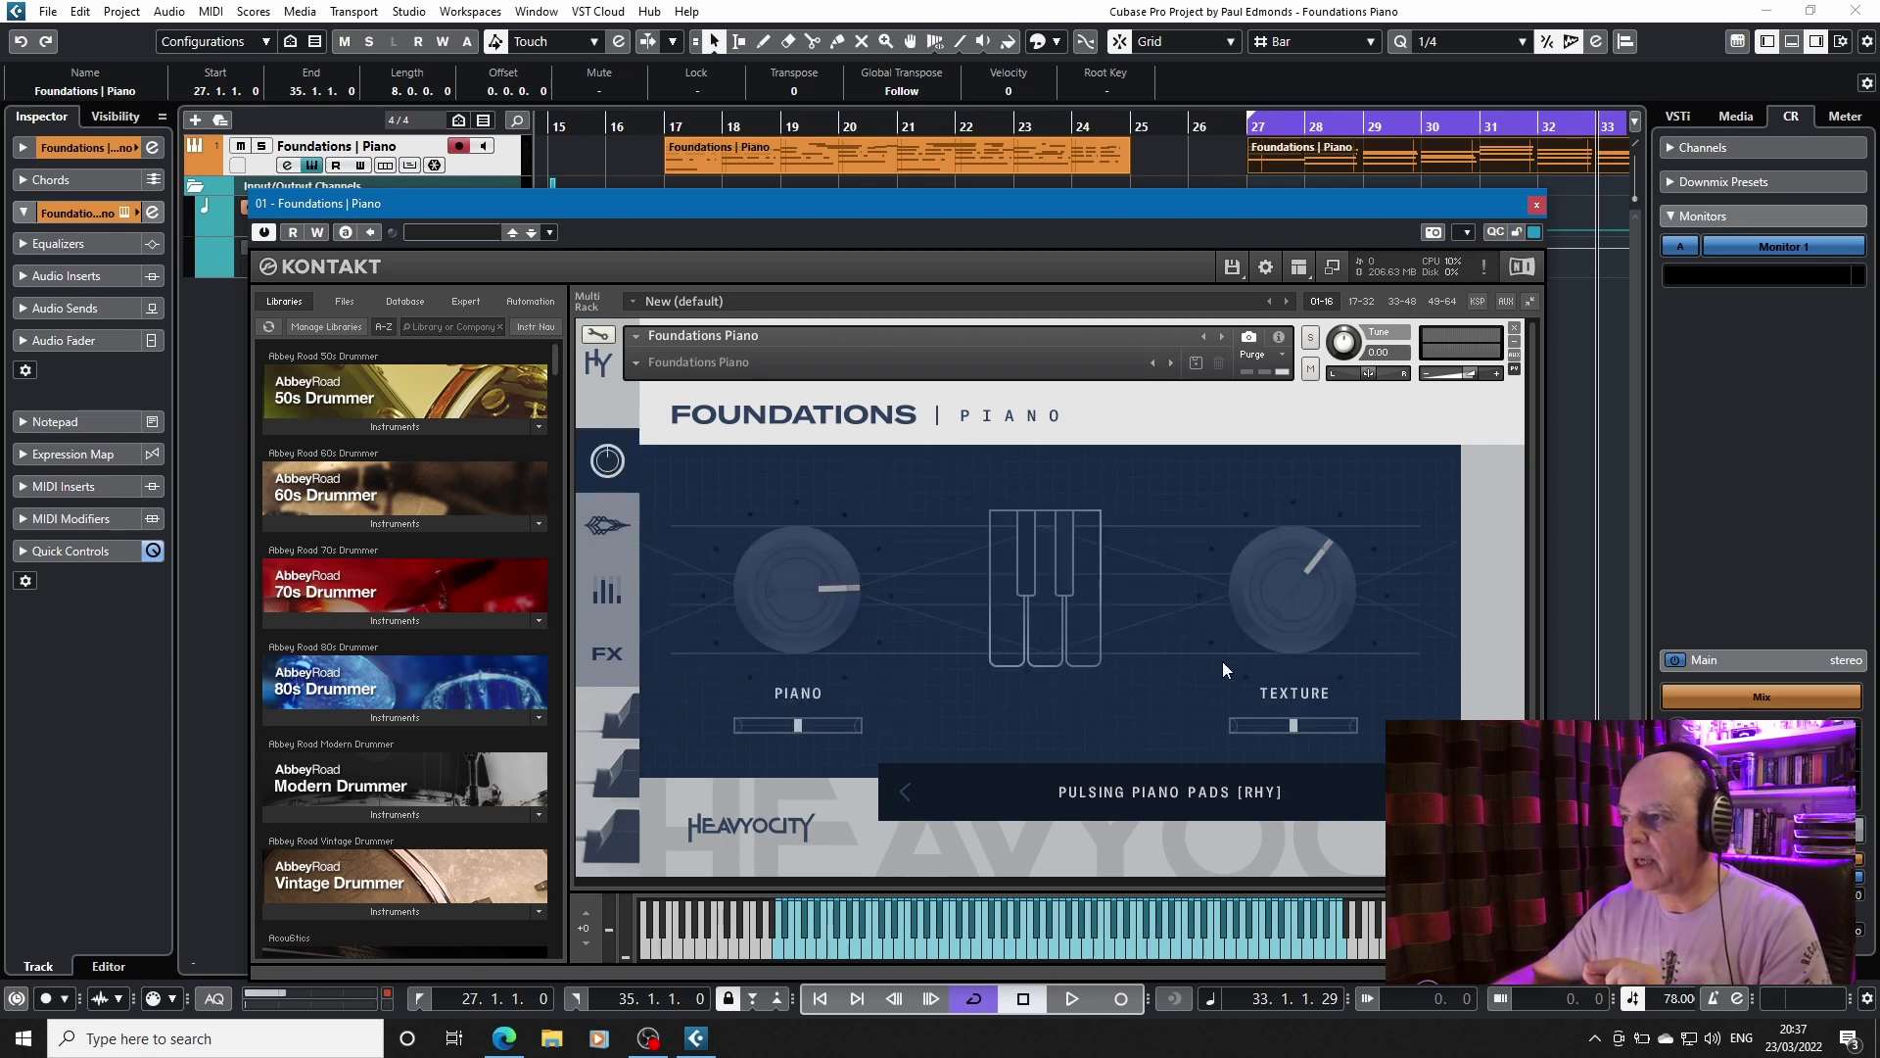
Play from bar 27 while reviewing the Texture gate and Piano arpeggiator settings
{"action": "key", "text": "space"}
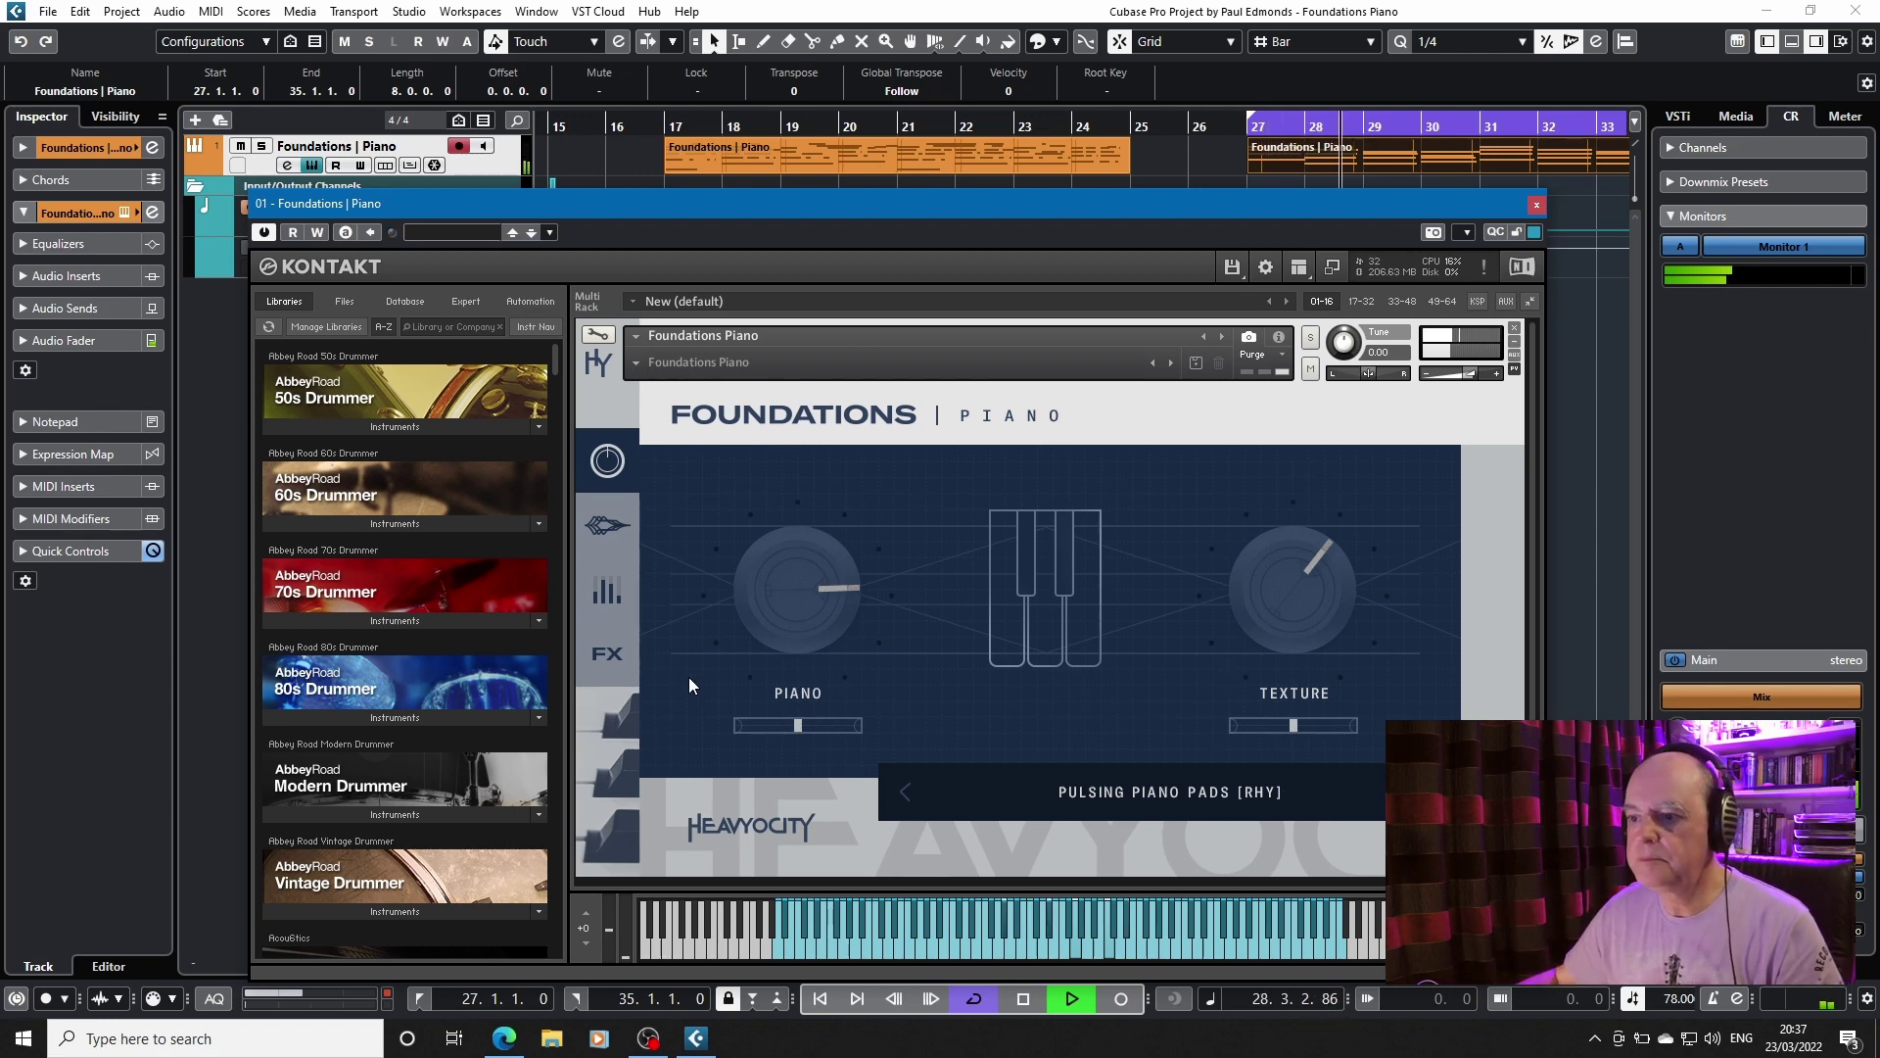
{"action": "left_click", "coordinate": [606, 591]}
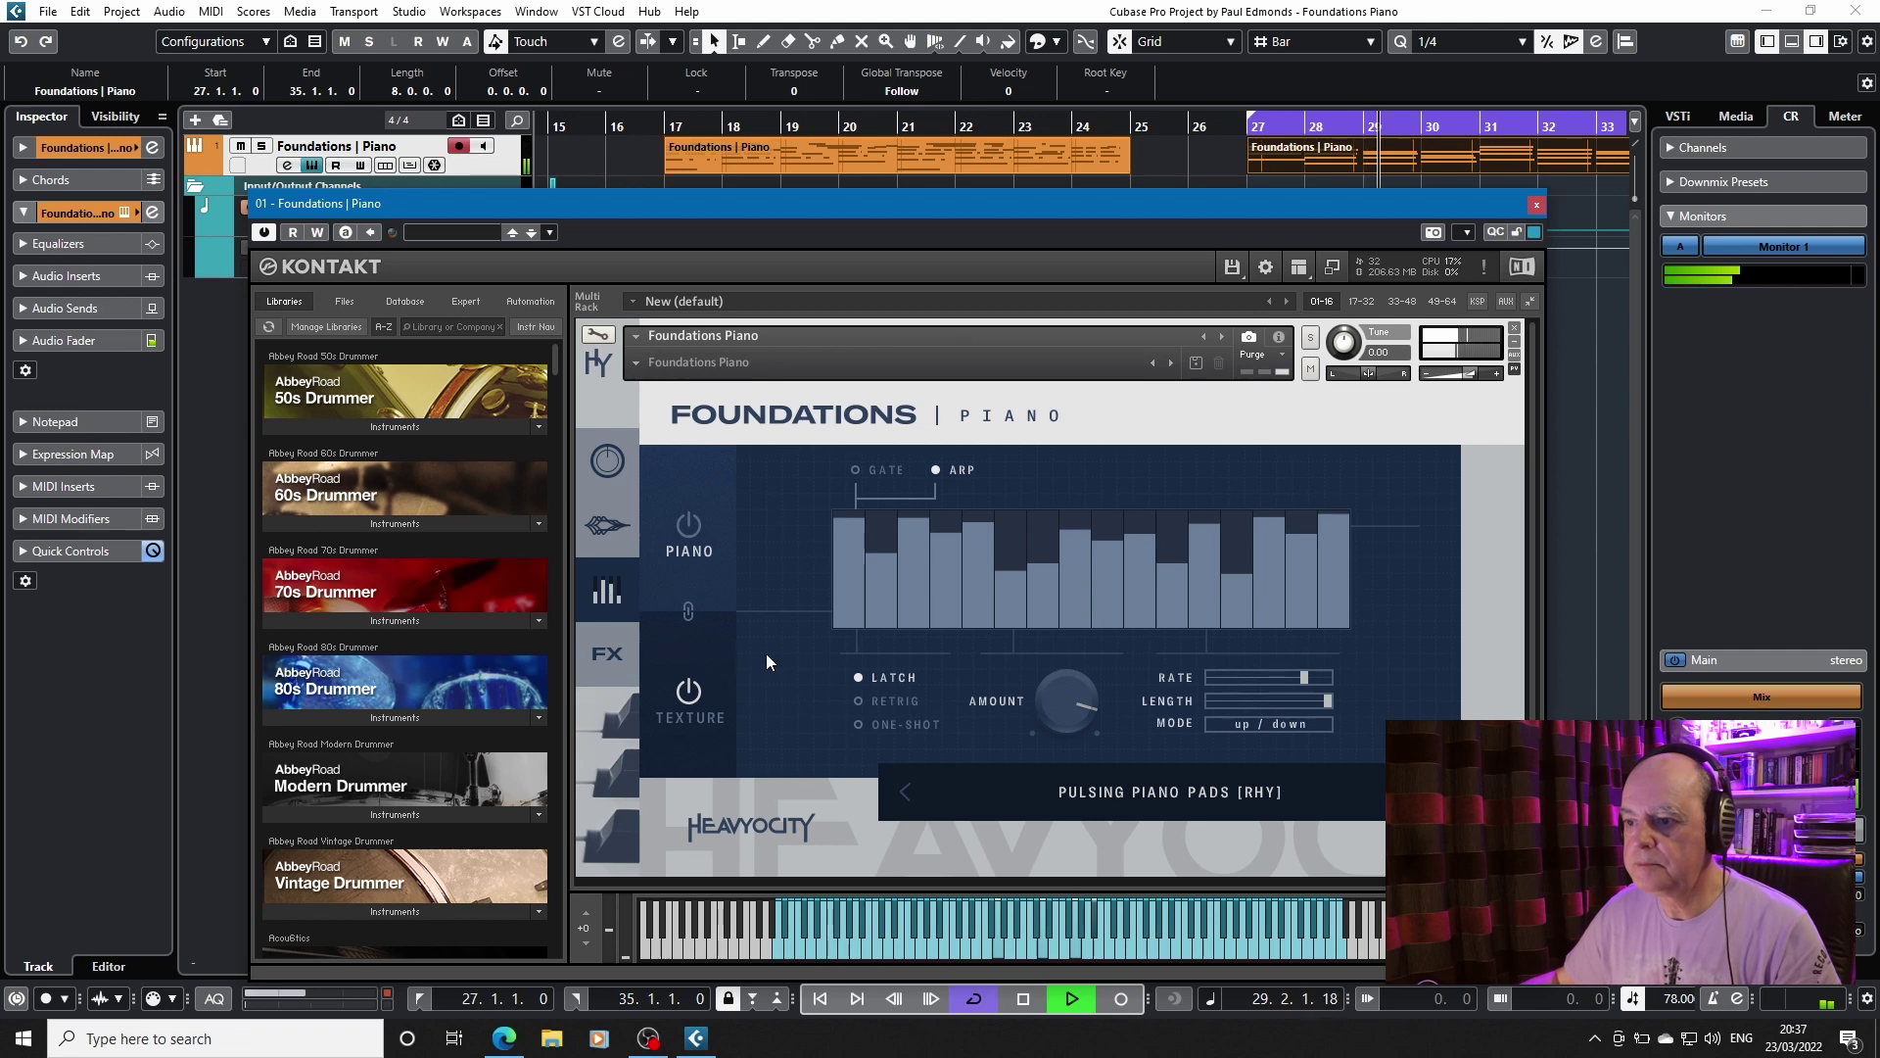
{"action": "left_click", "coordinate": [719, 645]}
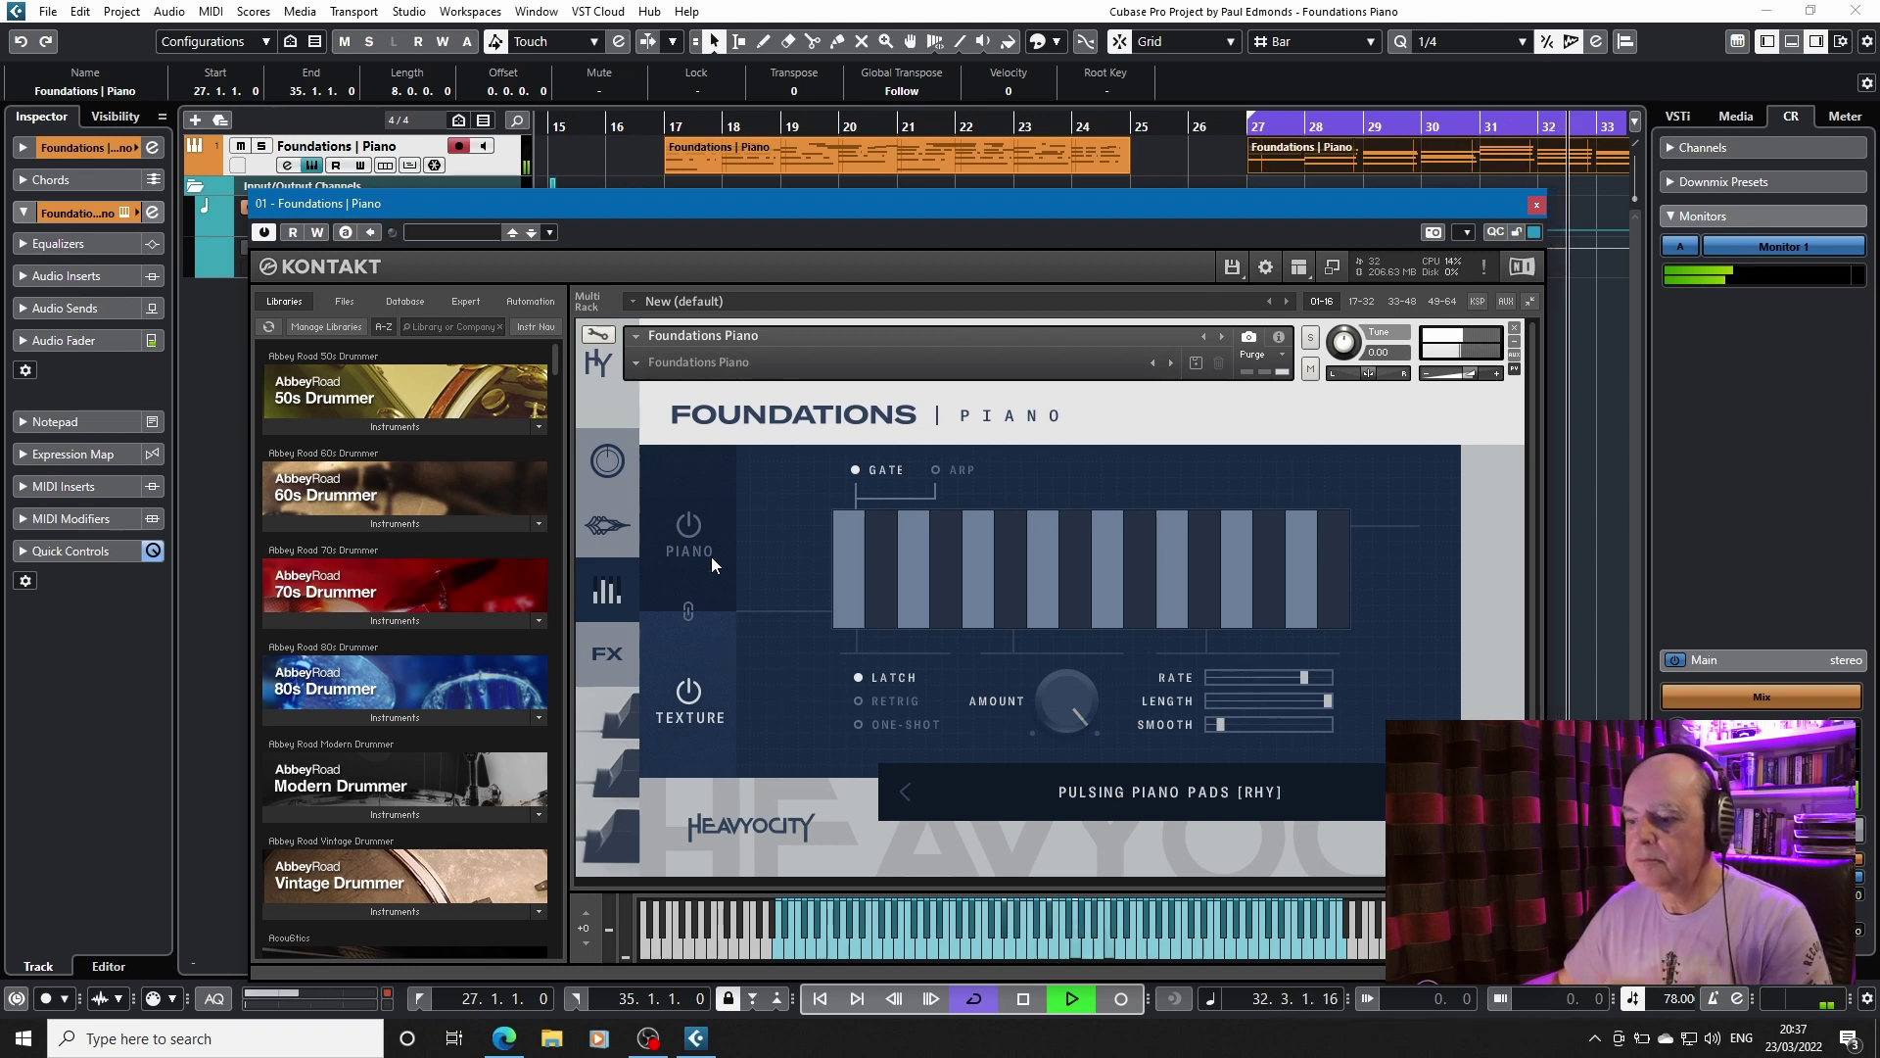
{"action": "key", "text": "space"}
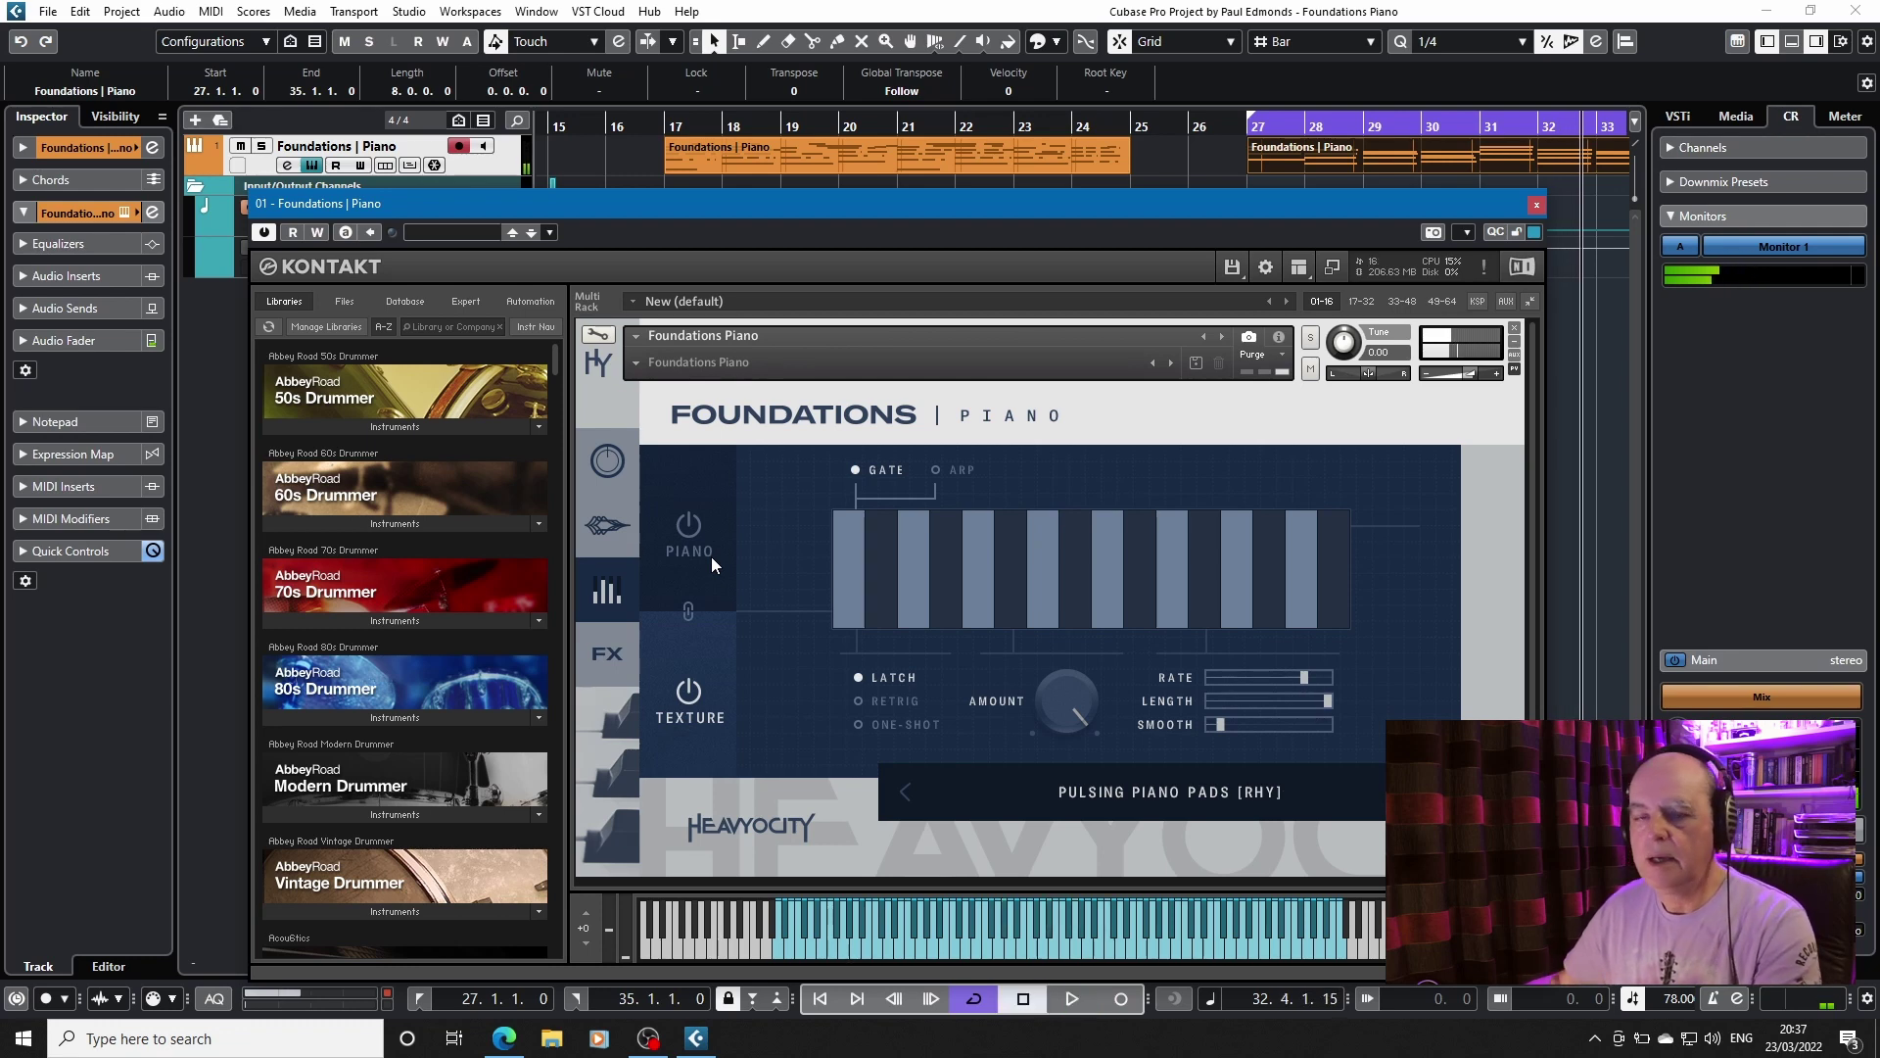
{"action": "left_click", "coordinate": [711, 557]}
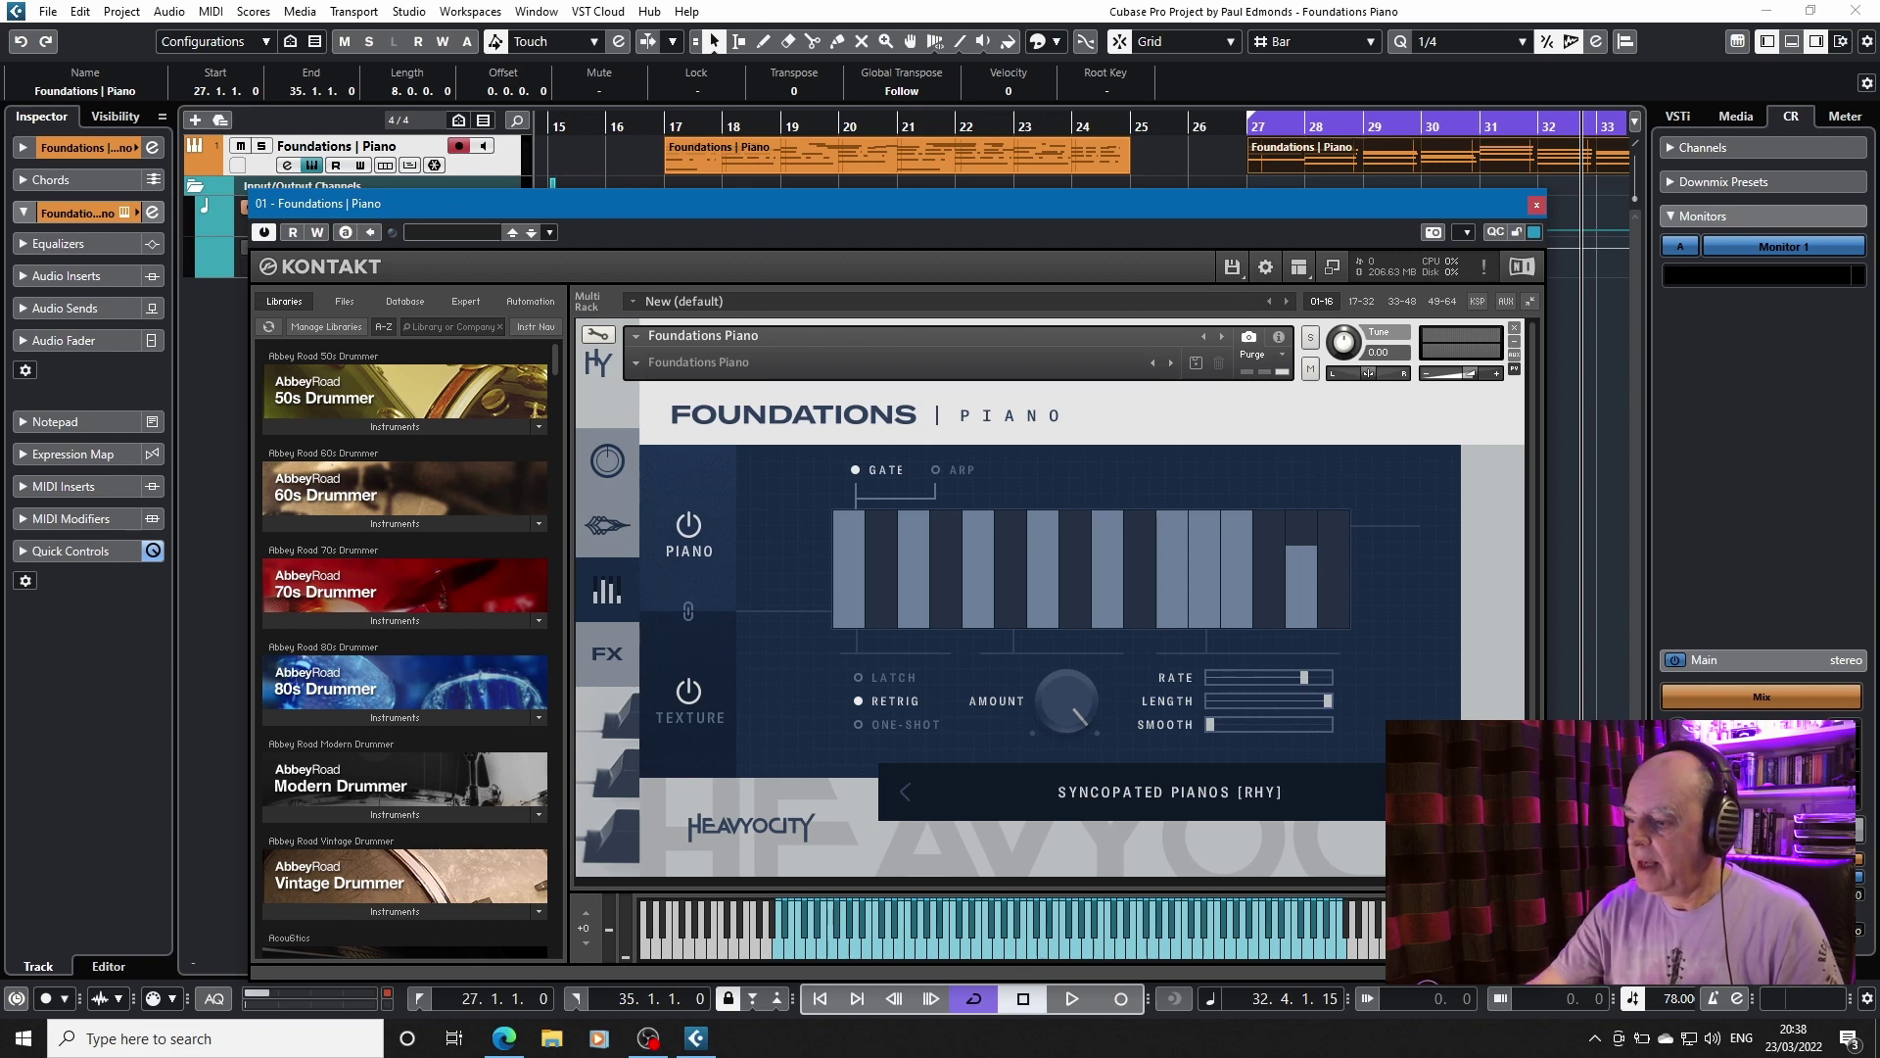
Rewind to bar 27 and play the Syncopated Pianos Texture gate pattern, then stop
{"action": "key", "text": "KP_1"}
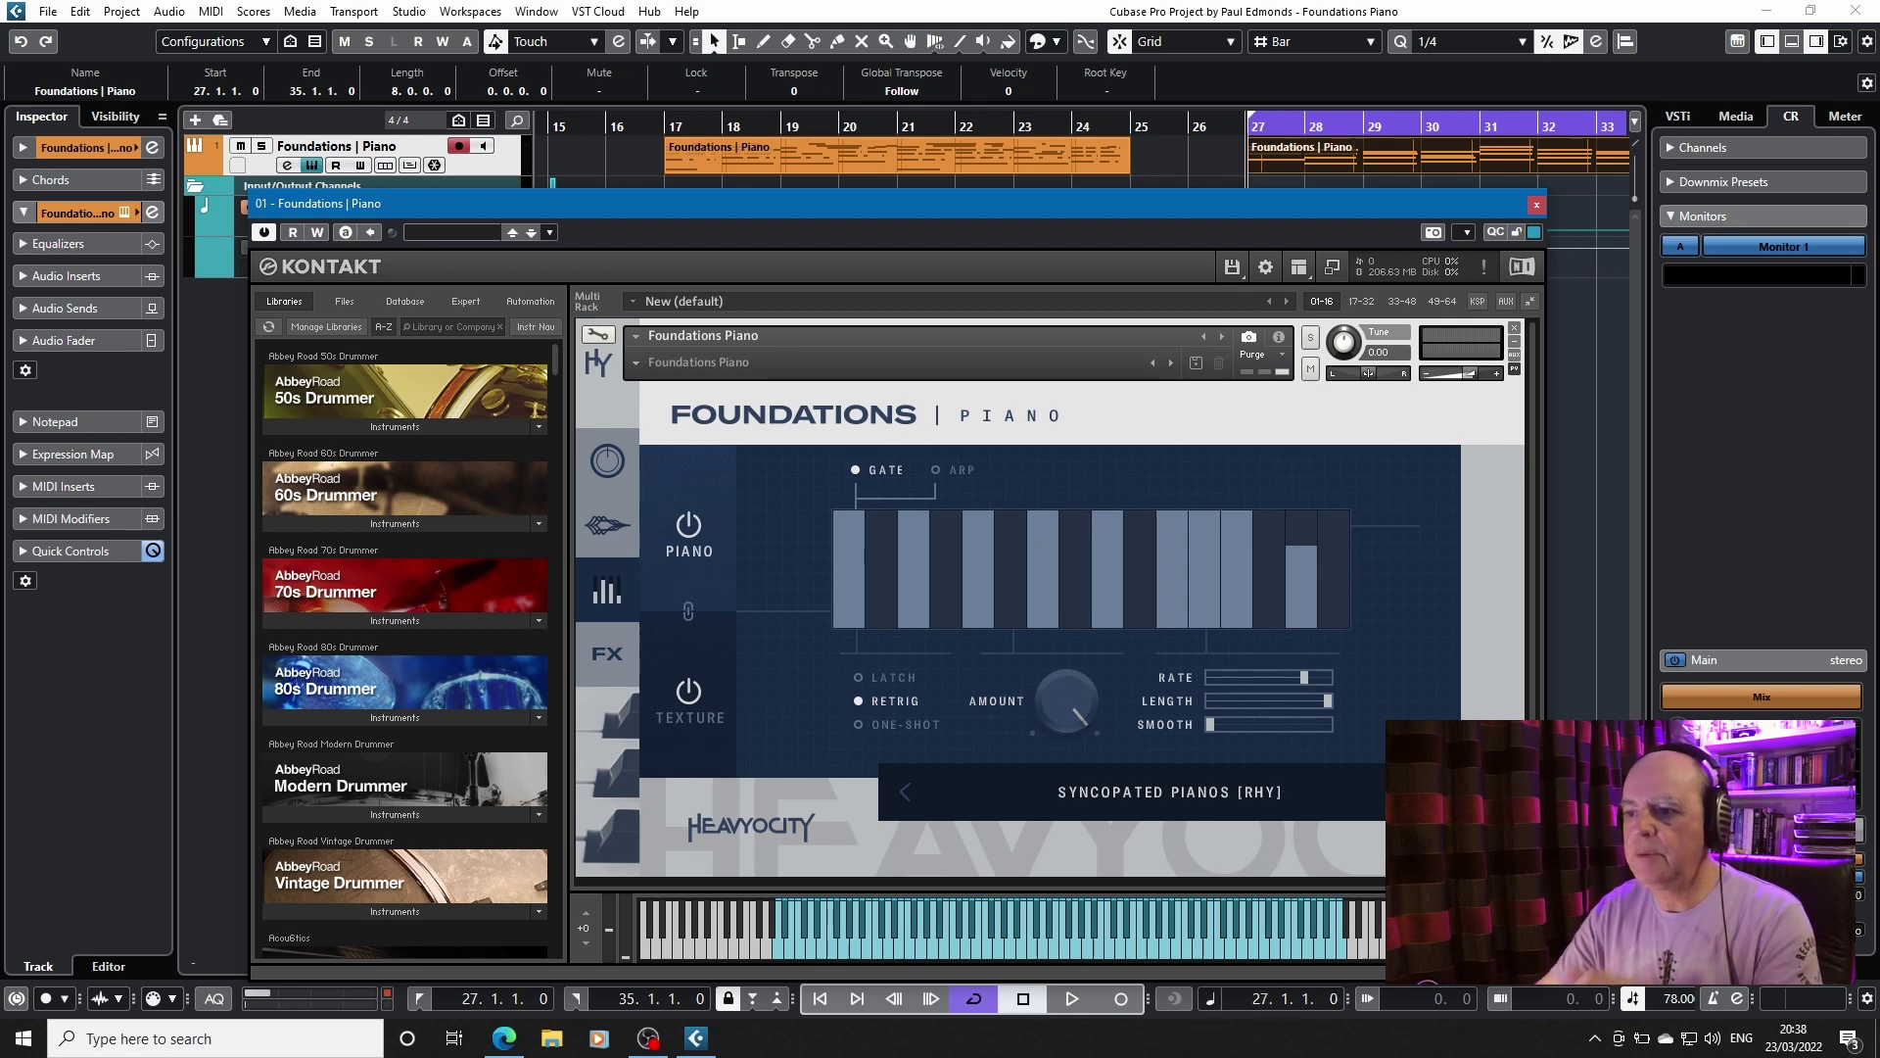
{"action": "left_click", "coordinate": [717, 654]}
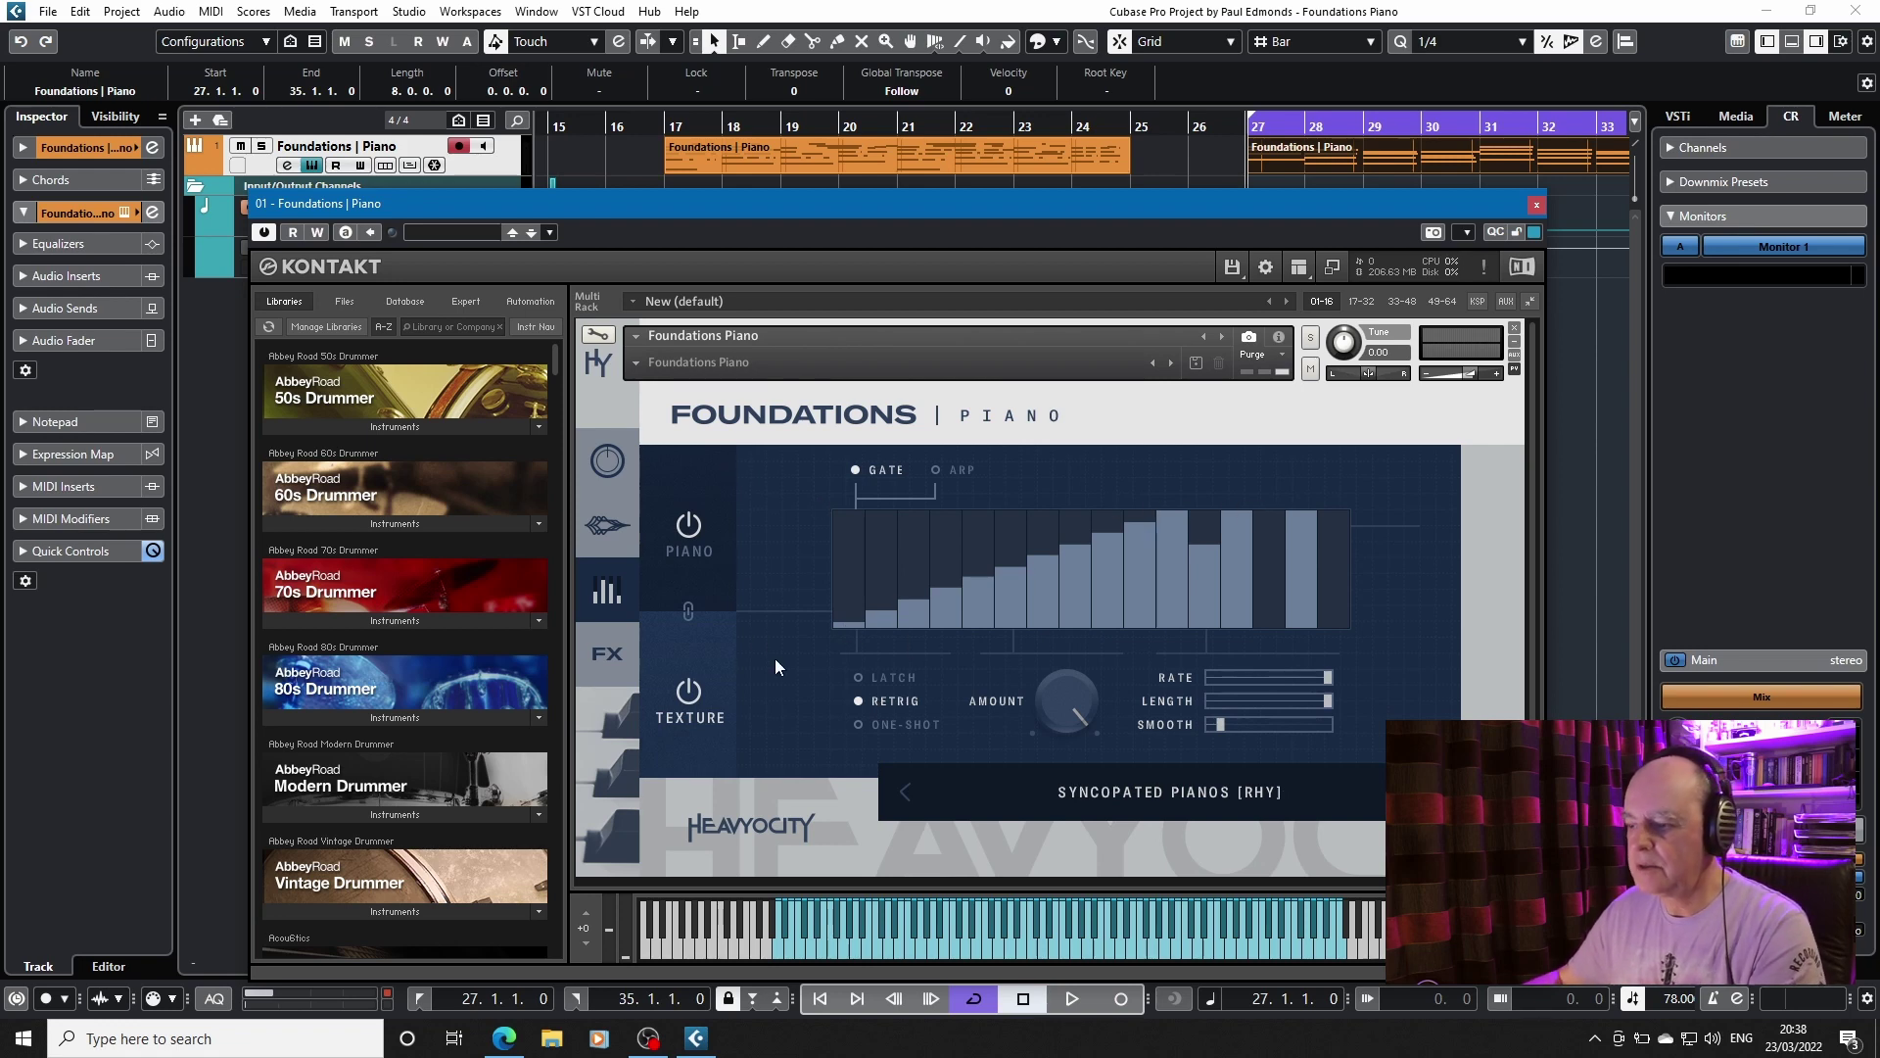
{"action": "key", "text": "space"}
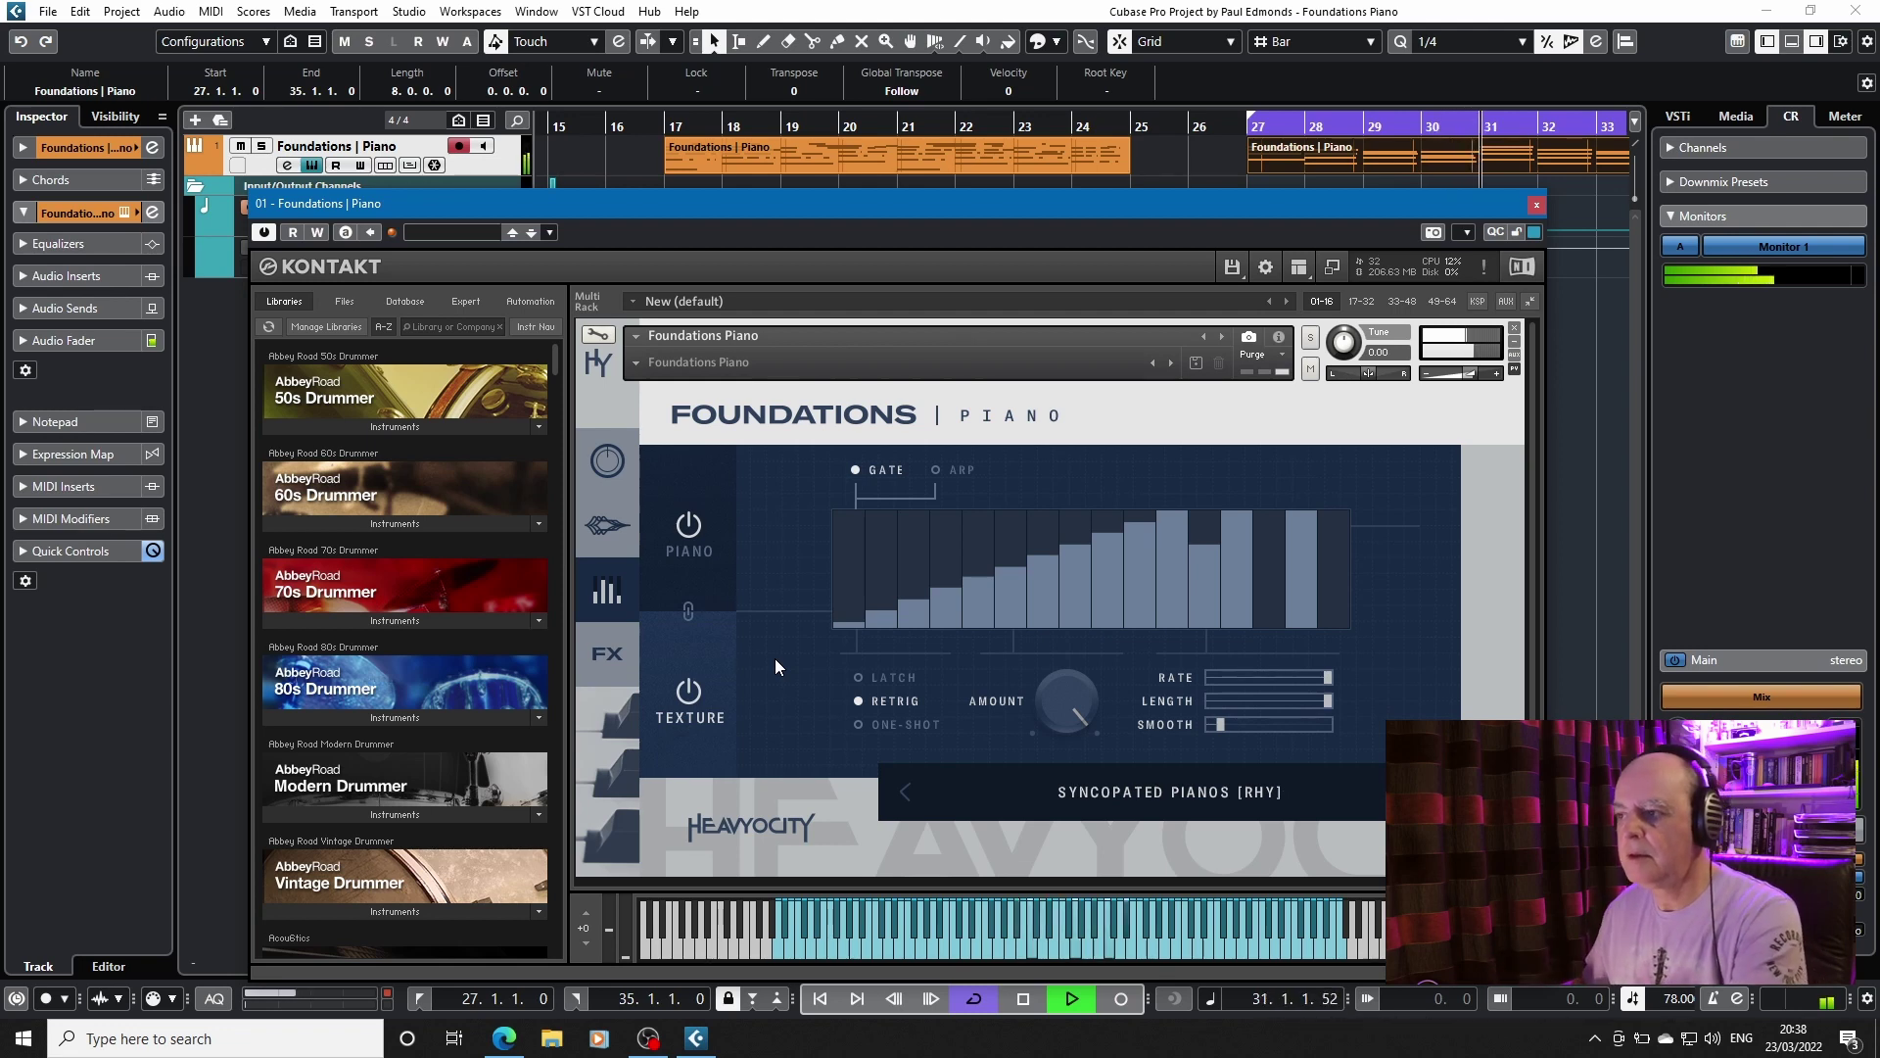
{"action": "key", "text": "space"}
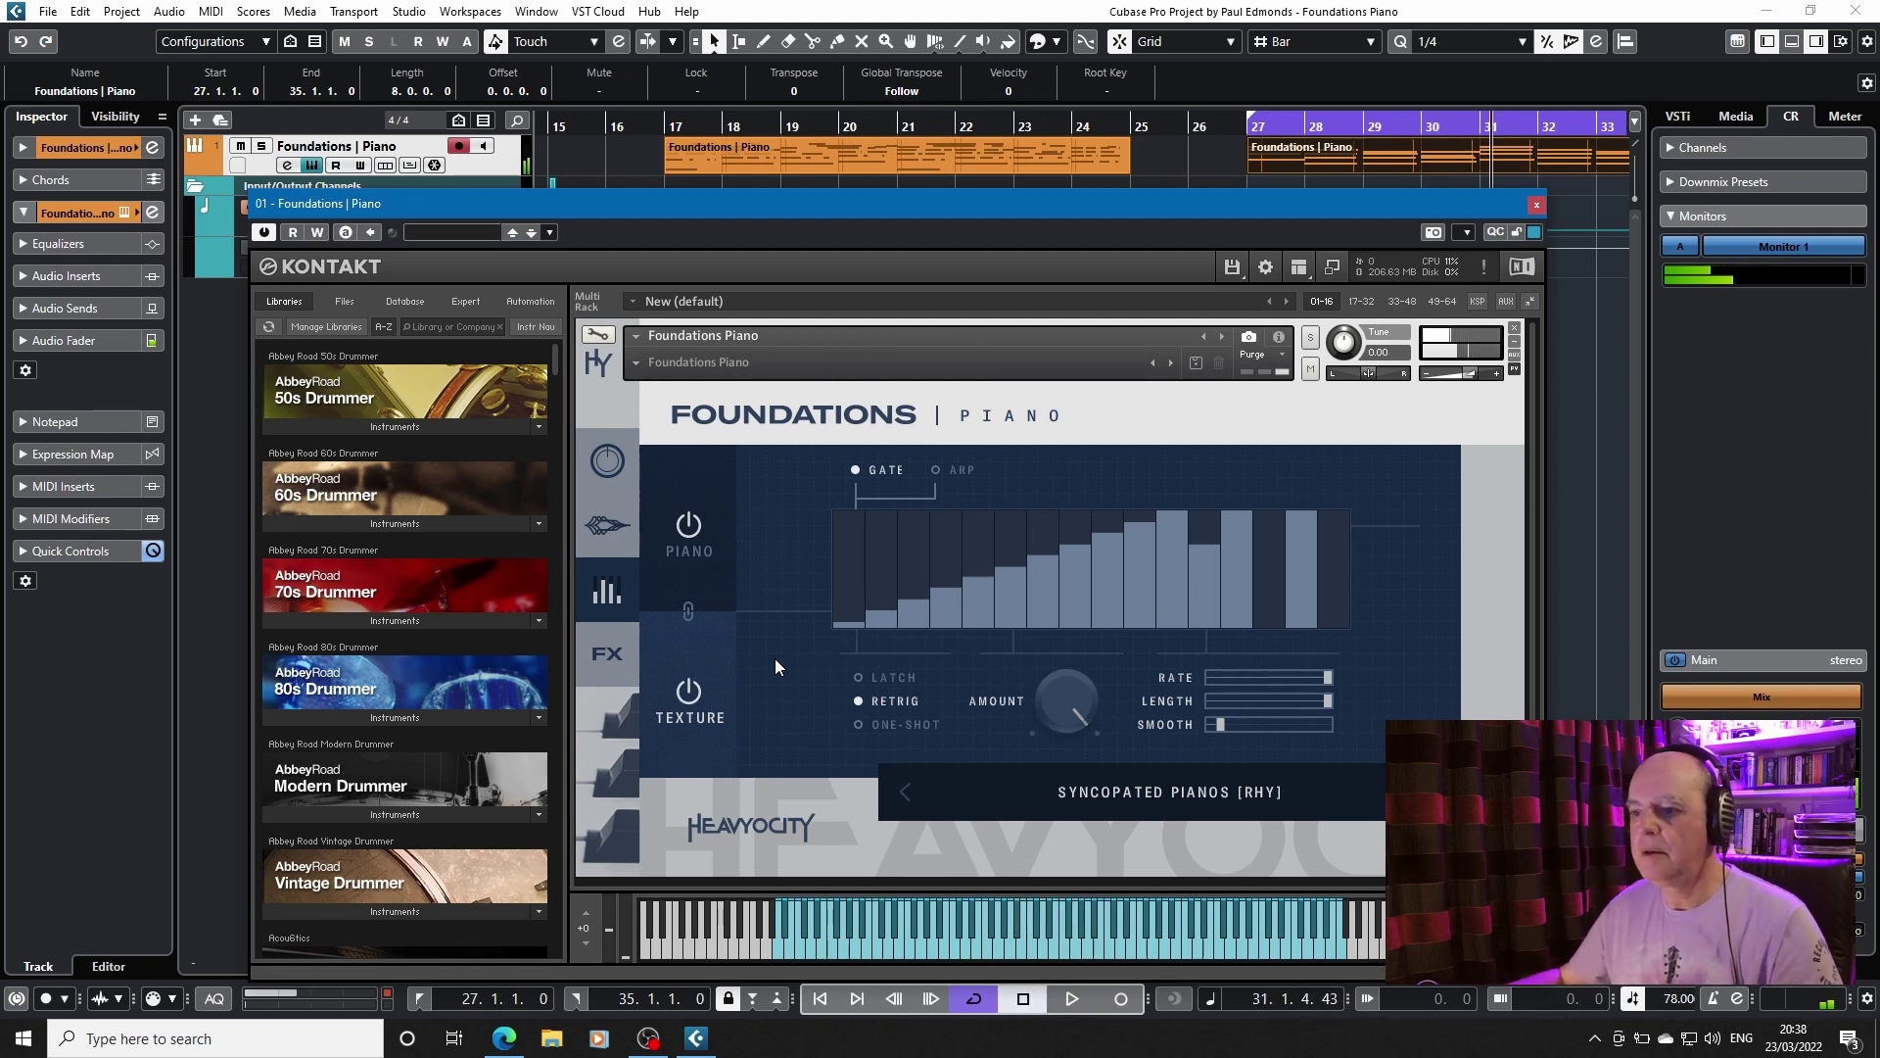